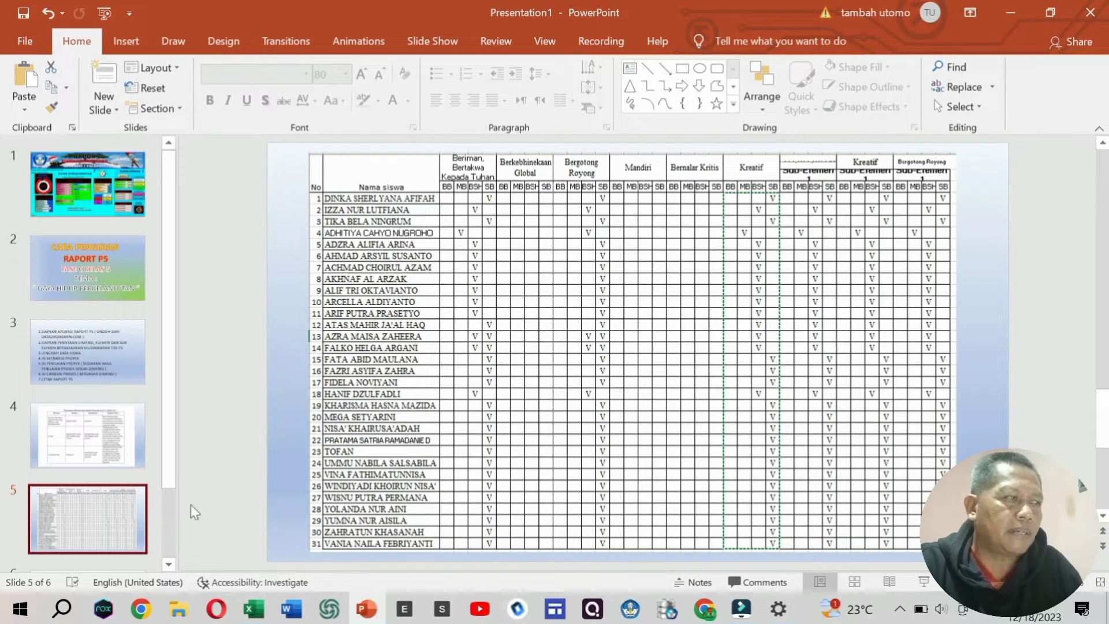
- Go over the P5 checklist slide and the Rapor cover slide, and show the report workbook's home sheet enlarged in Excel
{"action": "left_click", "coordinate": [103, 373]}
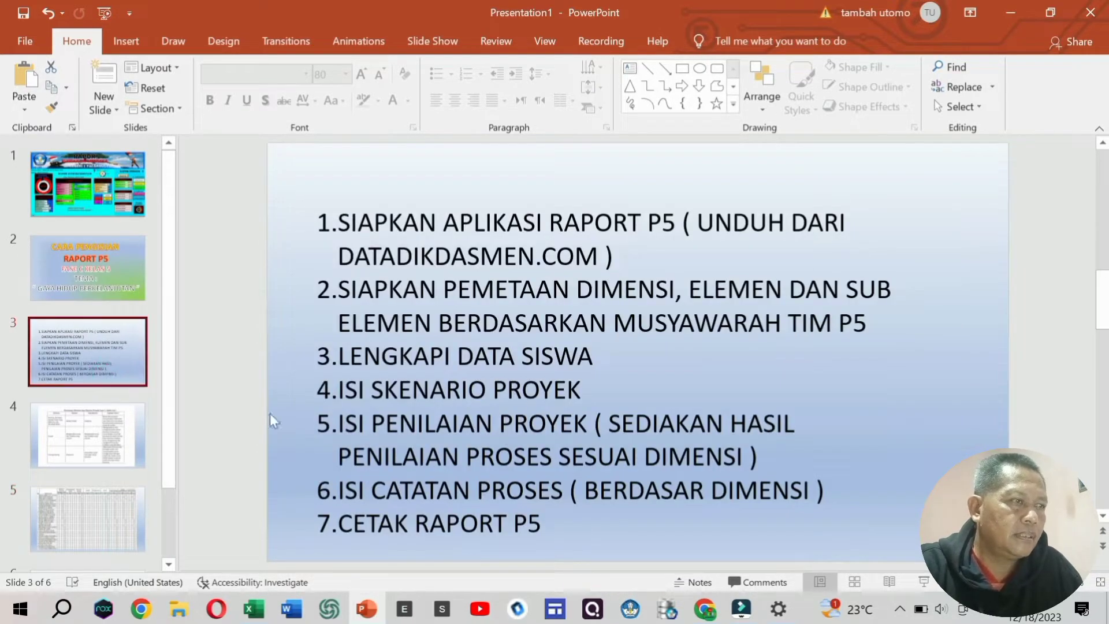
{"action": "left_click", "coordinate": [95, 210]}
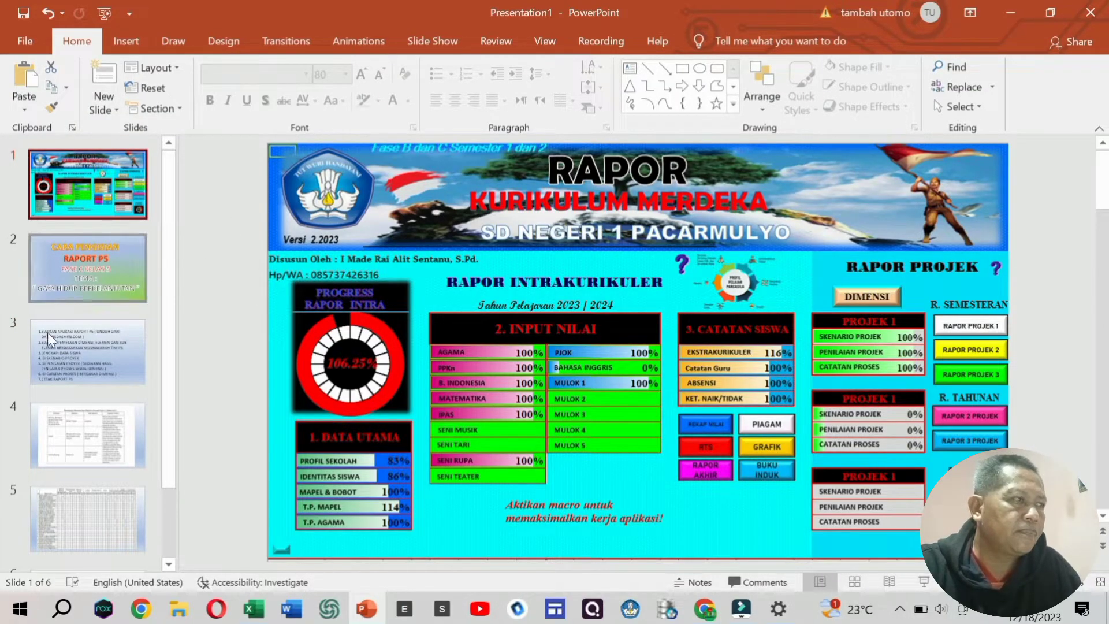
{"action": "left_click", "coordinate": [70, 369]}
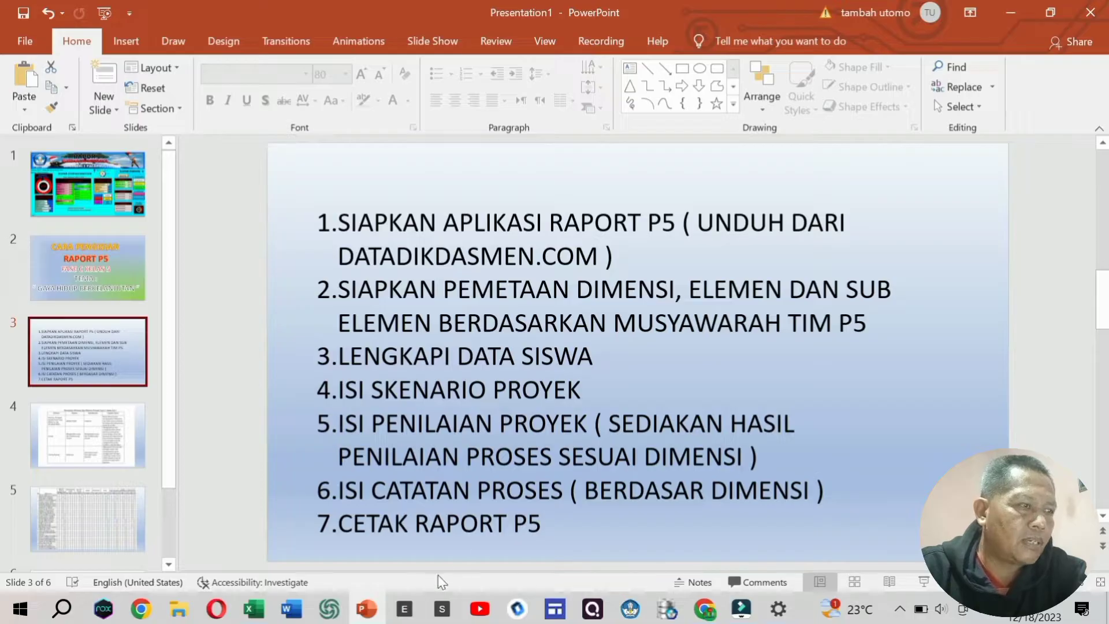
{"action": "left_click", "coordinate": [254, 608]}
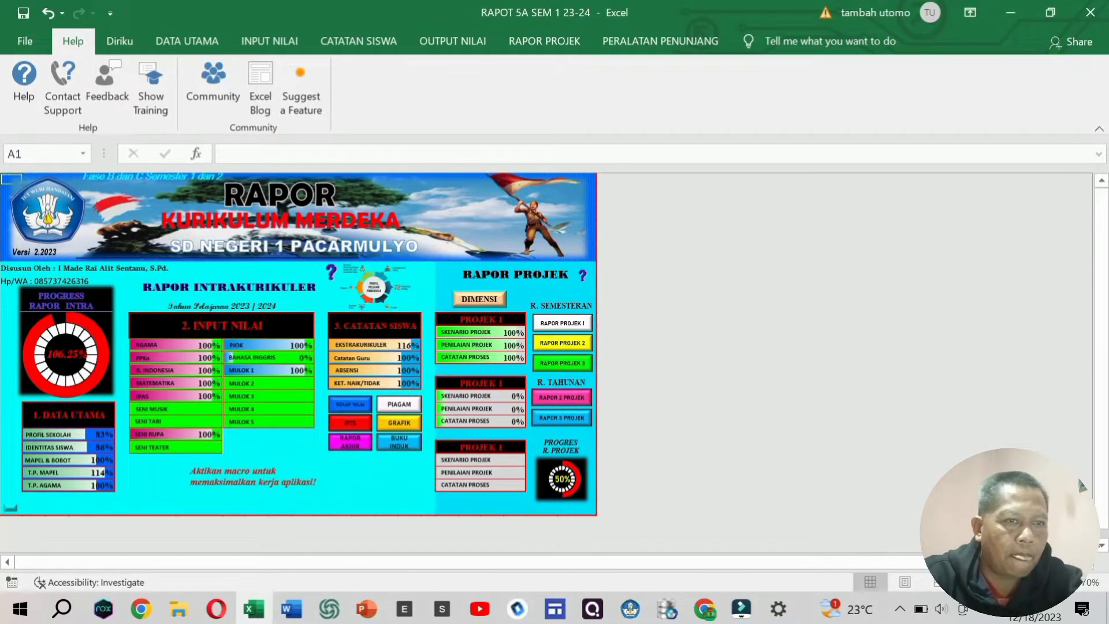
{"action": "left_click", "coordinate": [1071, 587]}
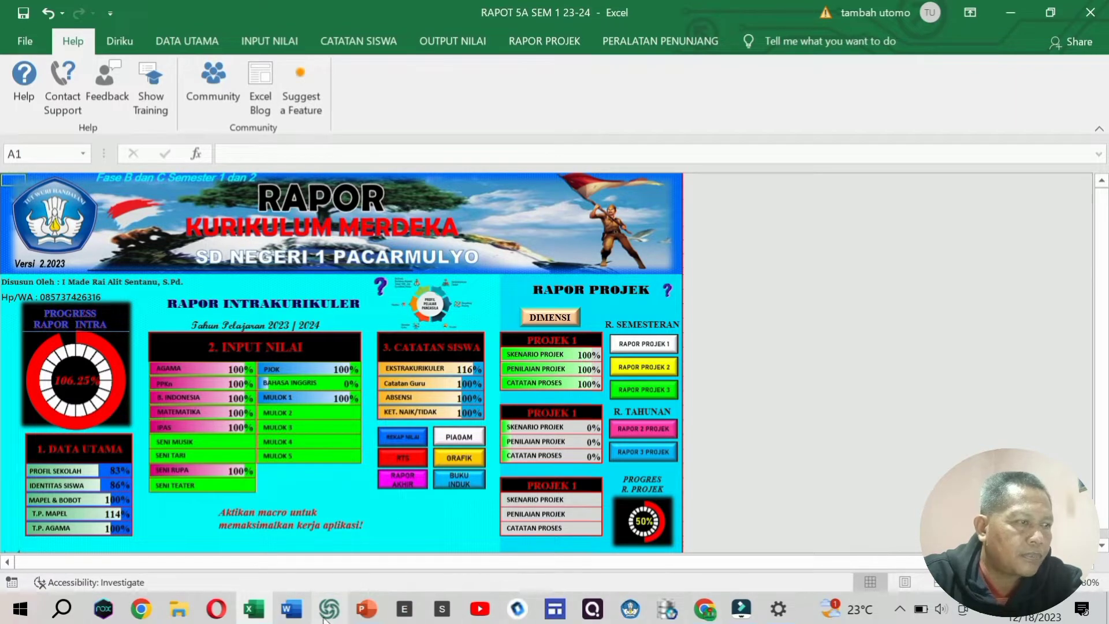
- Switch back to the PowerPoint presentation and review the Fase C dimension and element mapping slide alongside the checklist slide
{"action": "left_click", "coordinate": [366, 616]}
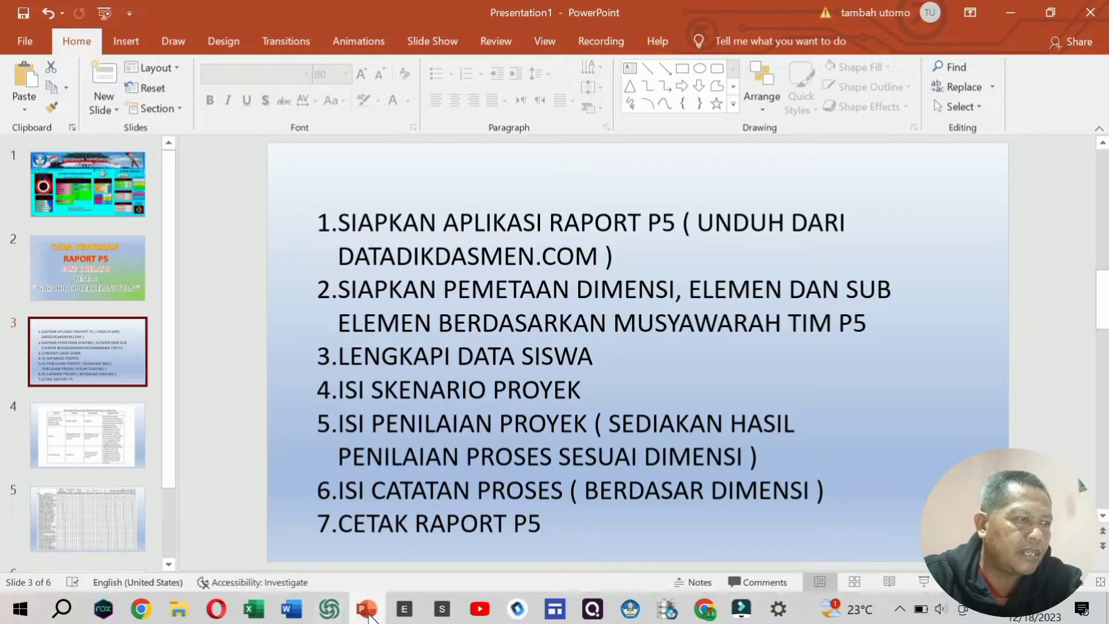
{"action": "left_click", "coordinate": [106, 438]}
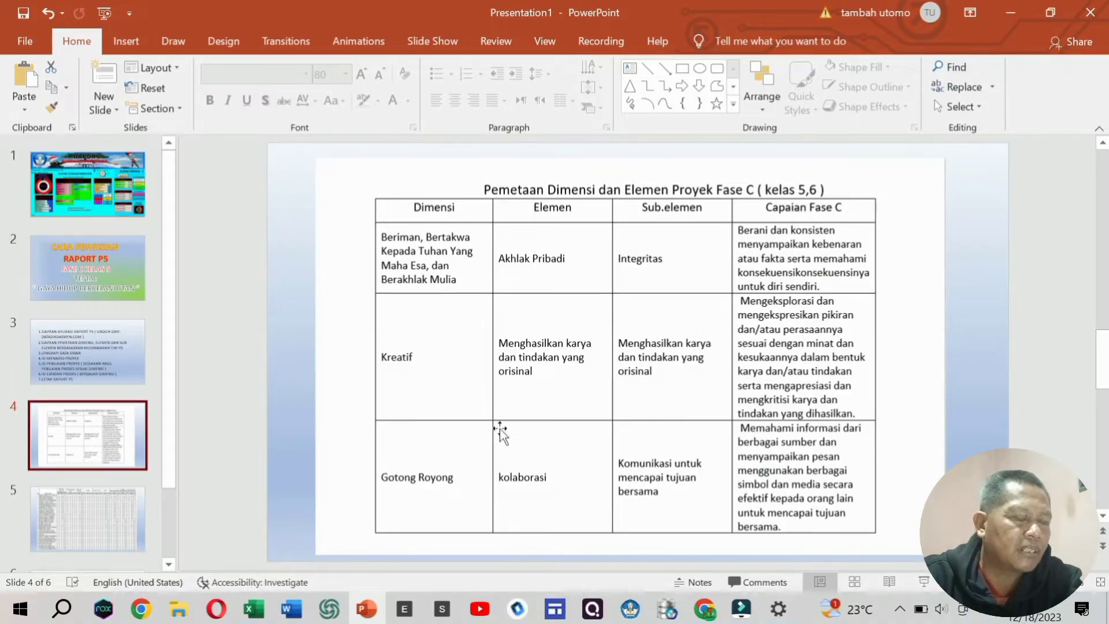
{"action": "left_click", "coordinate": [97, 359]}
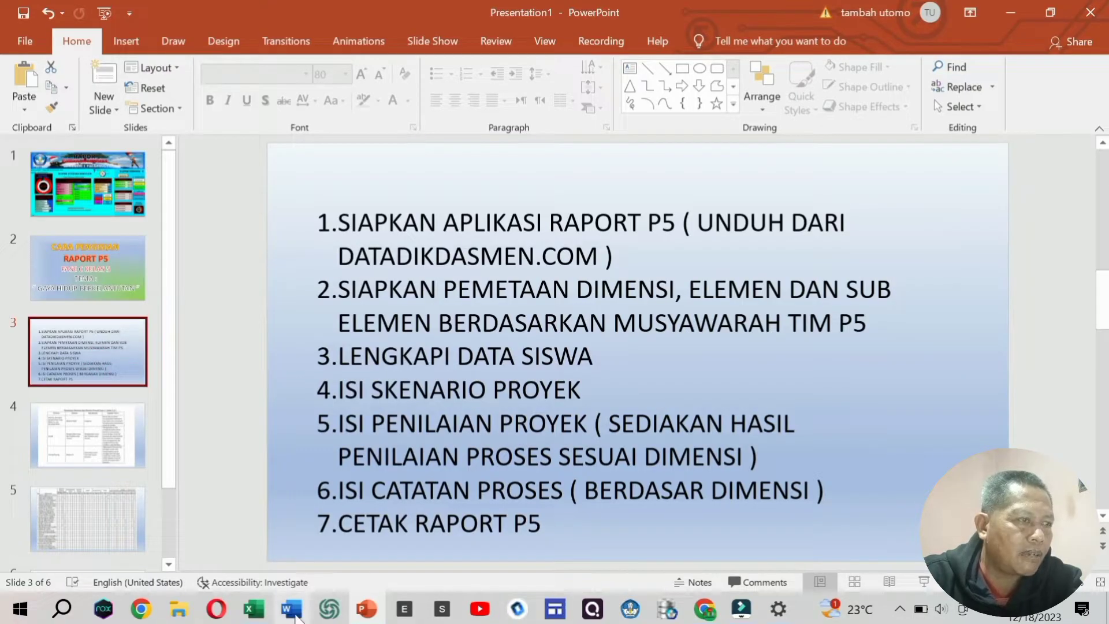
- Switch to the Excel report workbook, open the Identitas Siswa sheet and look through the student data
{"action": "left_click", "coordinate": [253, 608]}
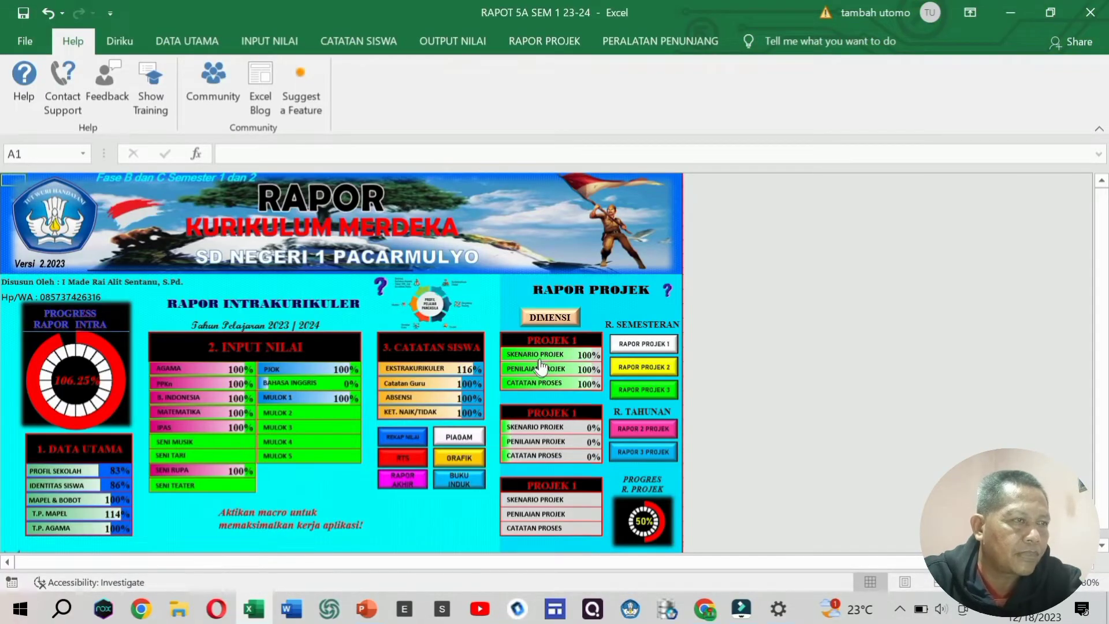
{"action": "left_click", "coordinate": [56, 490]}
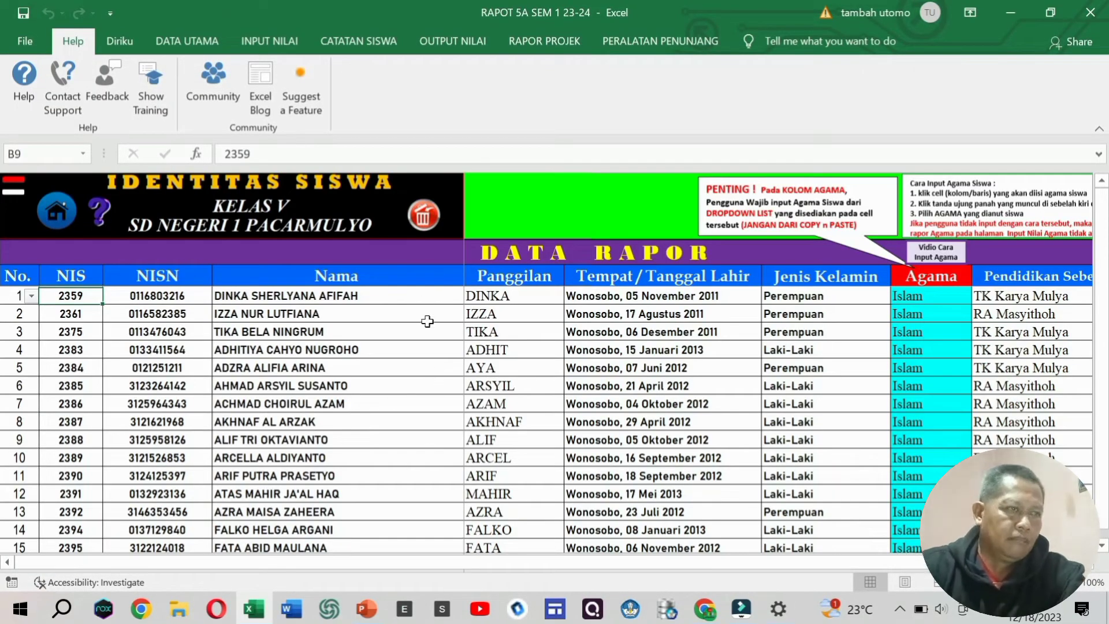
{"action": "scroll", "coordinate": [432, 326], "scroll_direction": "down", "scroll_amount": 4}
{"action": "scroll", "coordinate": [433, 325], "scroll_direction": "up", "scroll_amount": 3}
{"action": "scroll", "coordinate": [433, 325], "scroll_direction": "up", "scroll_amount": 1}
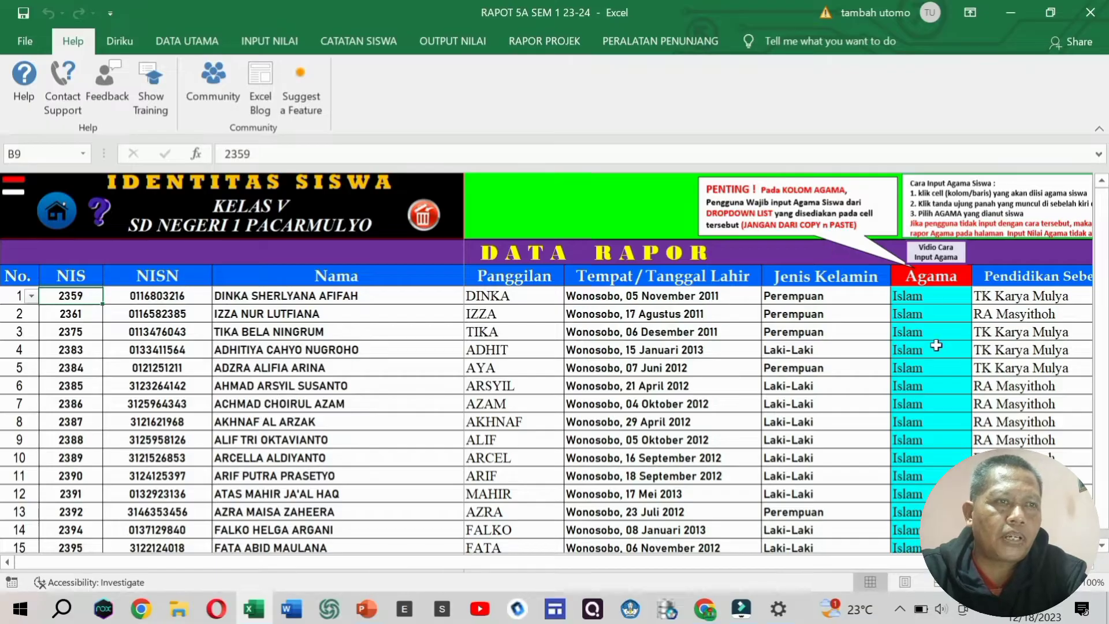
- Choose Islam from the provided list as the Agama entry for the first student
{"action": "left_click", "coordinate": [956, 293]}
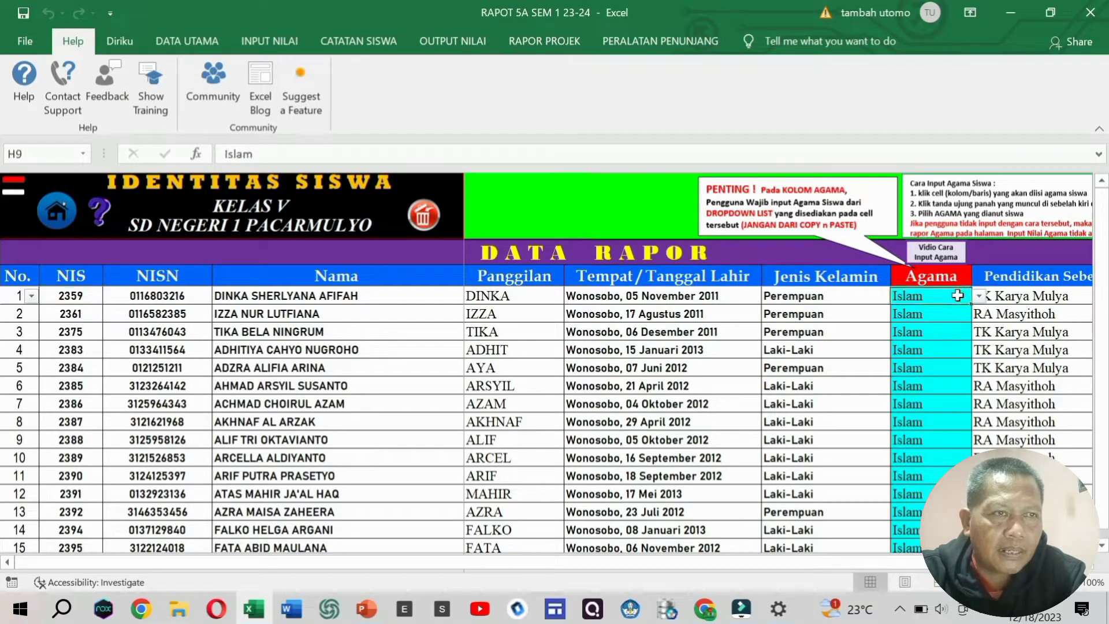
{"action": "left_click", "coordinate": [980, 297]}
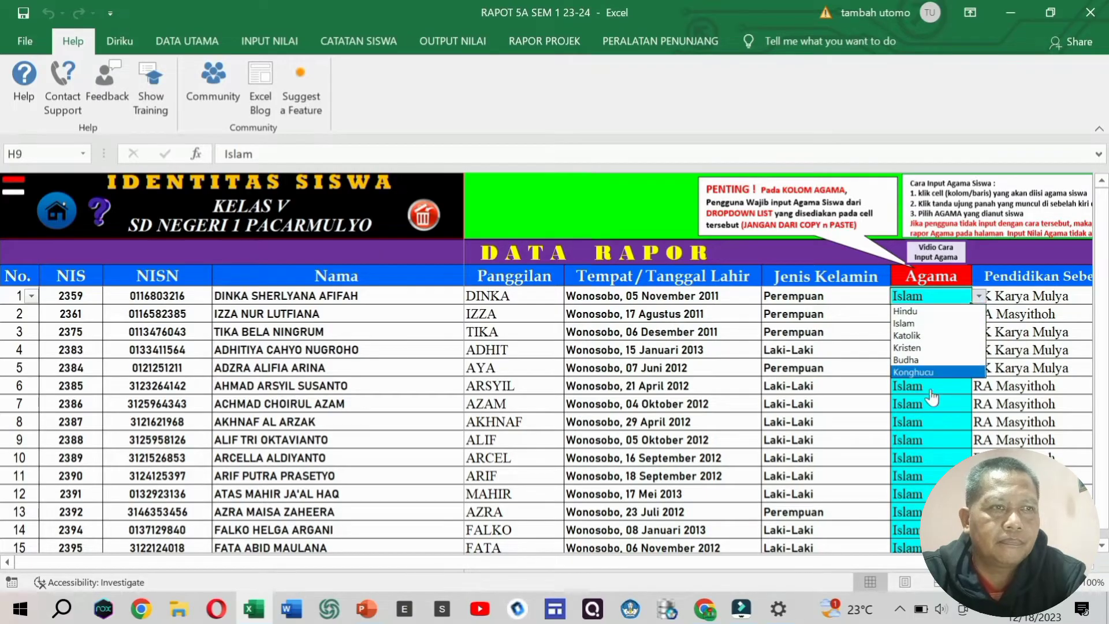
{"action": "left_click", "coordinate": [907, 325]}
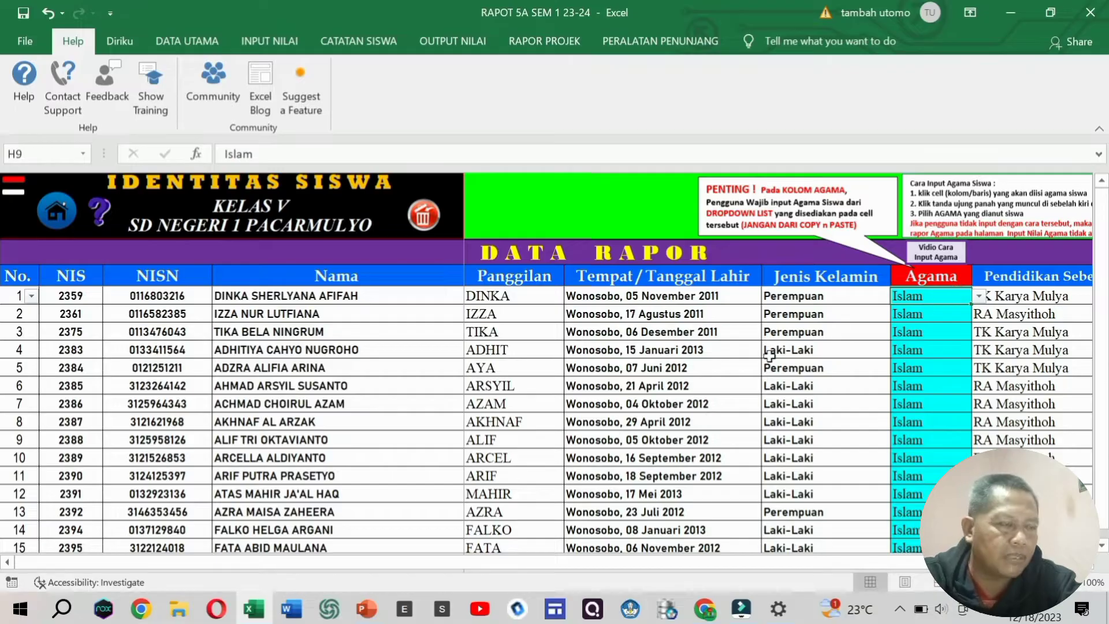
- Switch to the PowerPoint checklist slide and append a "V" mark to the end of items 1 to 4
{"action": "left_click", "coordinate": [366, 608]}
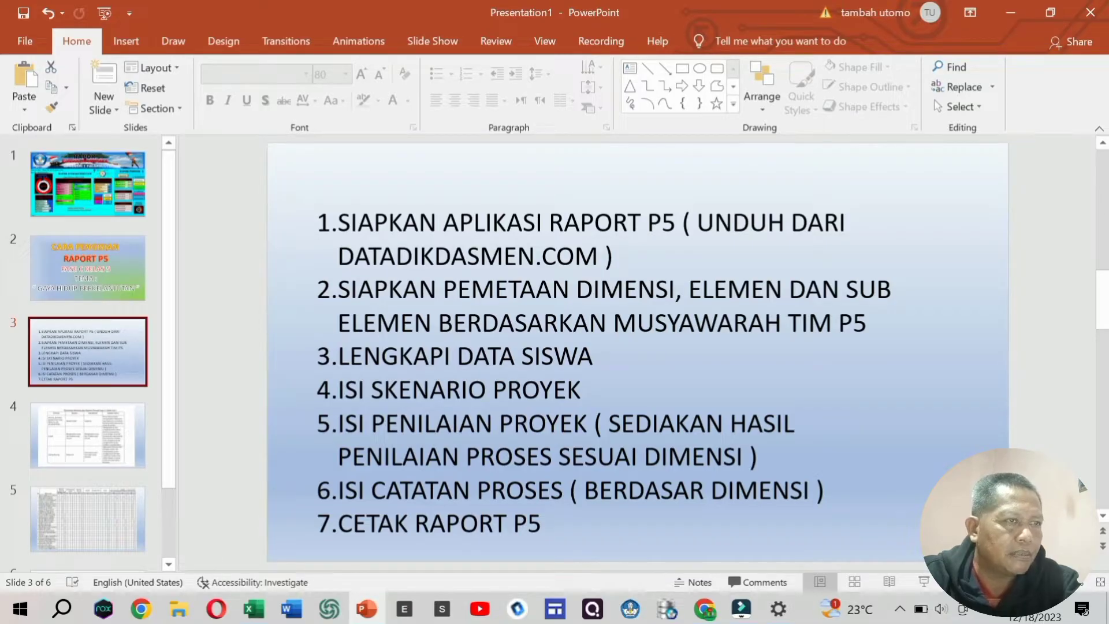
{"action": "left_click", "coordinate": [635, 254]}
{"action": "type", "text": "V"}
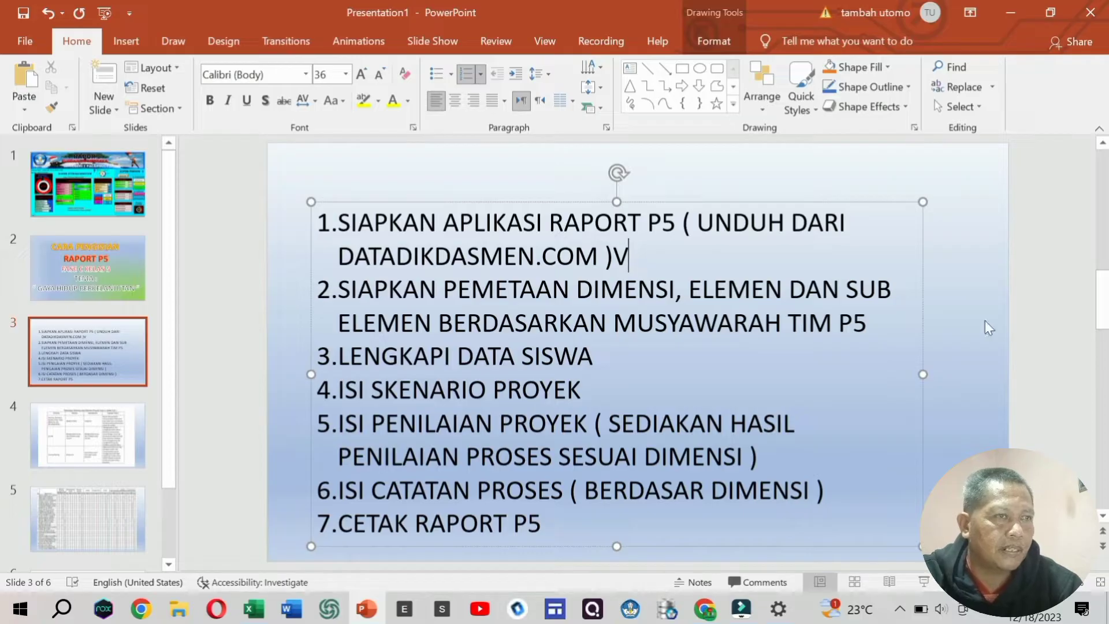
{"action": "key", "text": "BackSpace"}
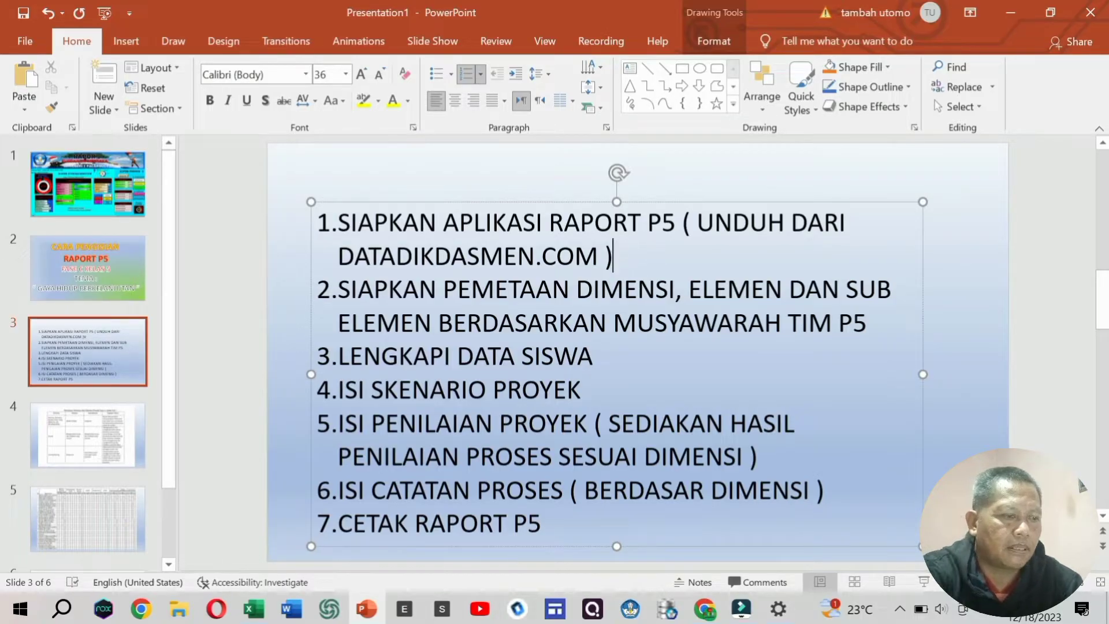
{"action": "type", "text": "V"}
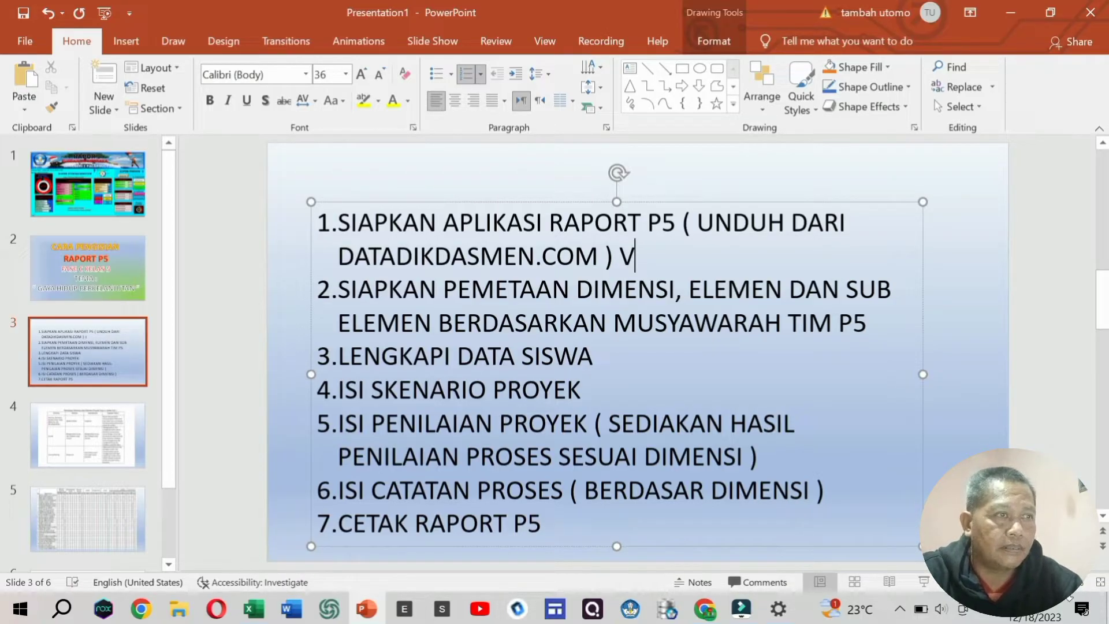
{"action": "type", "text": " V"}
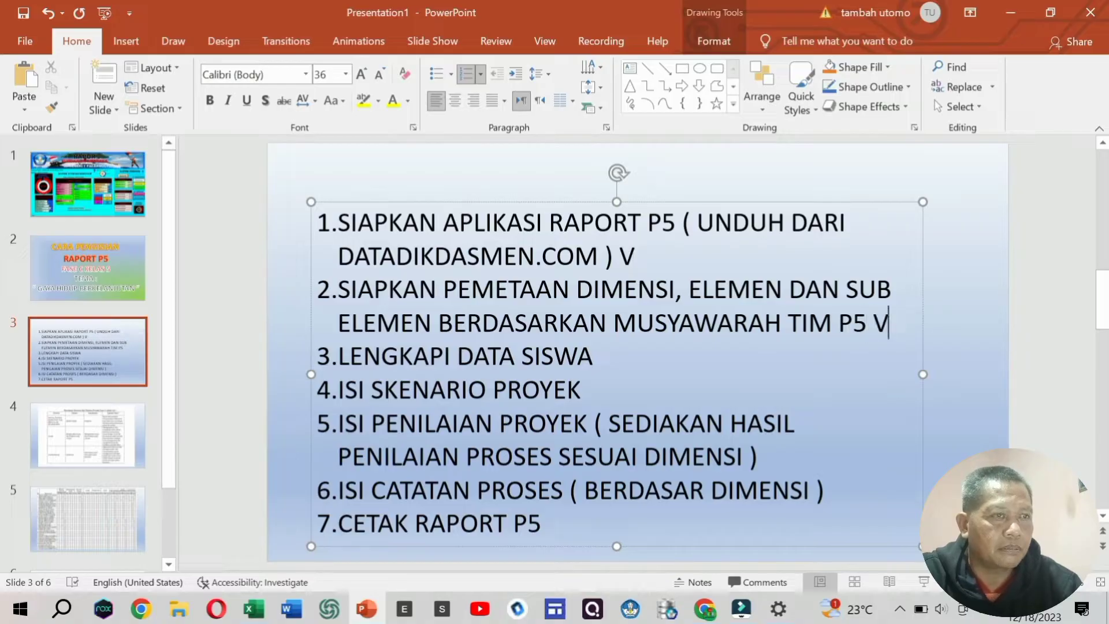
{"action": "left_click", "coordinate": [621, 358]}
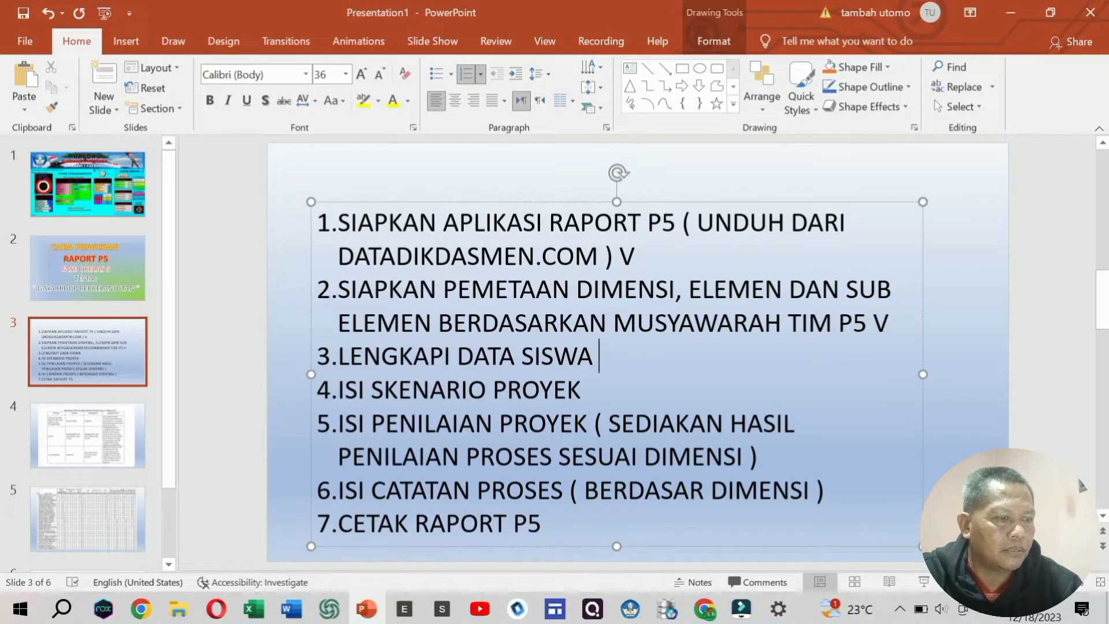
{"action": "type", "text": "V"}
{"action": "left_click", "coordinate": [609, 391]}
{"action": "type", "text": "V"}
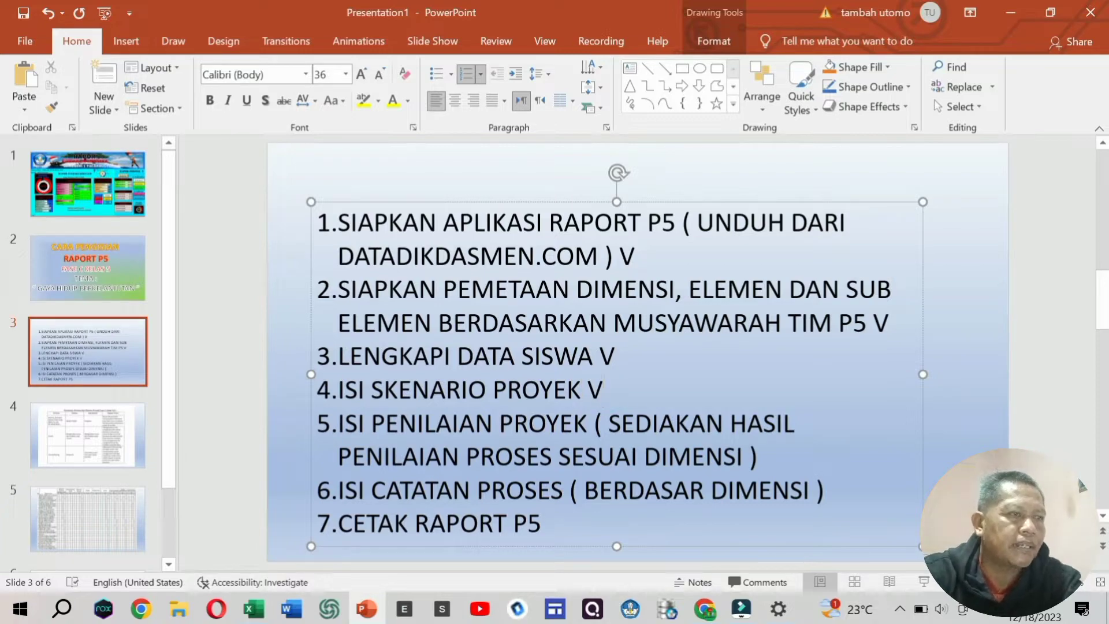
- Switch to the Excel report workbook, return to its home sheet and open Skenario Projek for the first project
{"action": "left_click", "coordinate": [255, 612]}
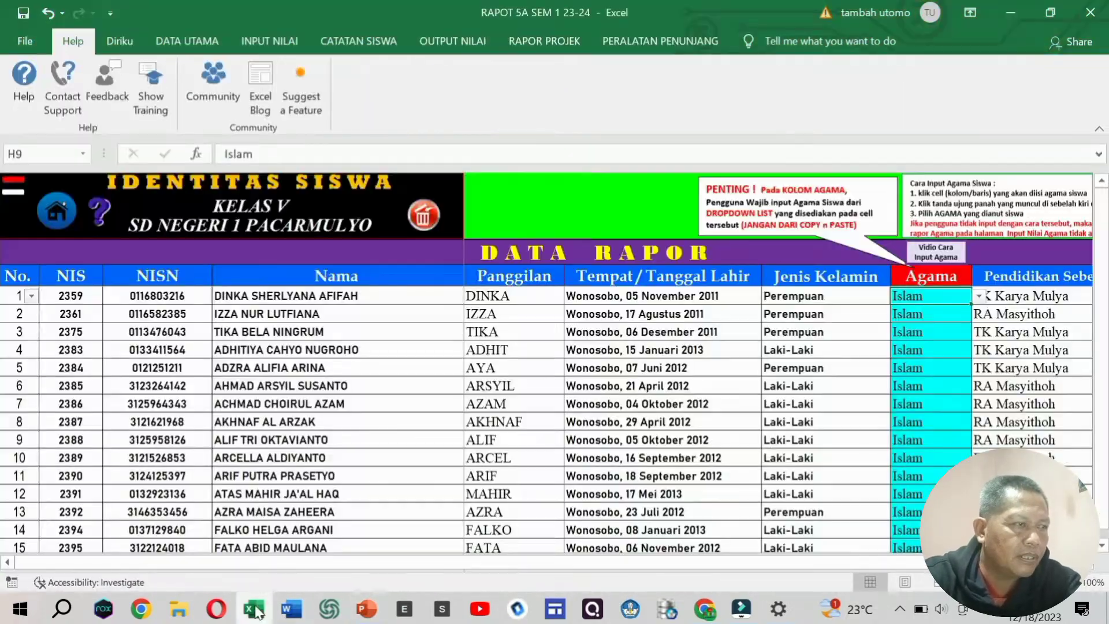
{"action": "left_click", "coordinate": [56, 213]}
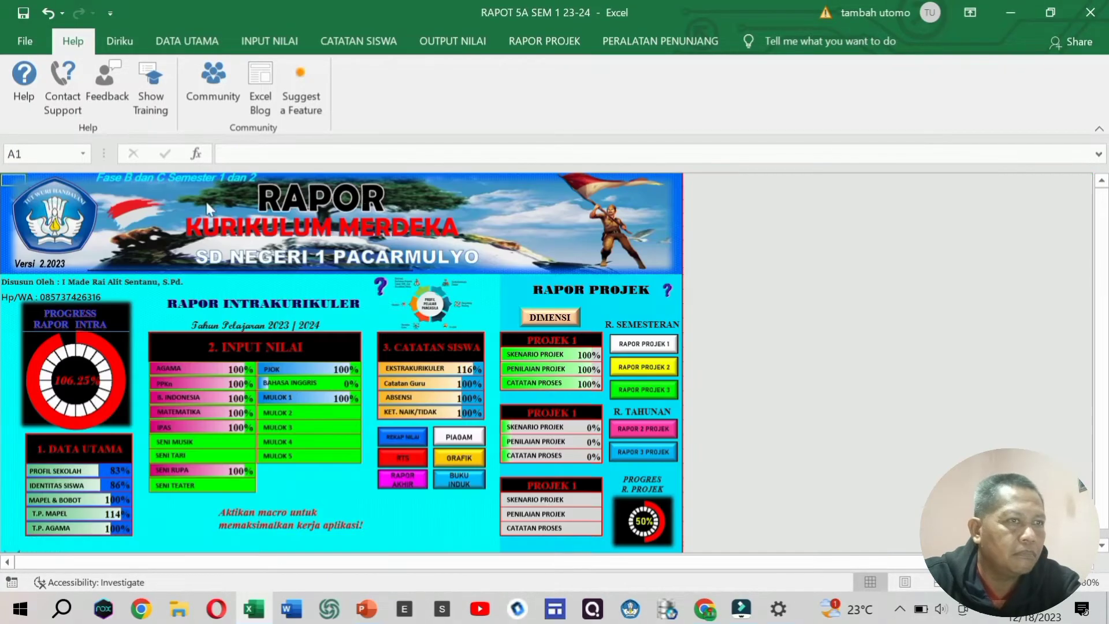
{"action": "left_click", "coordinate": [542, 360]}
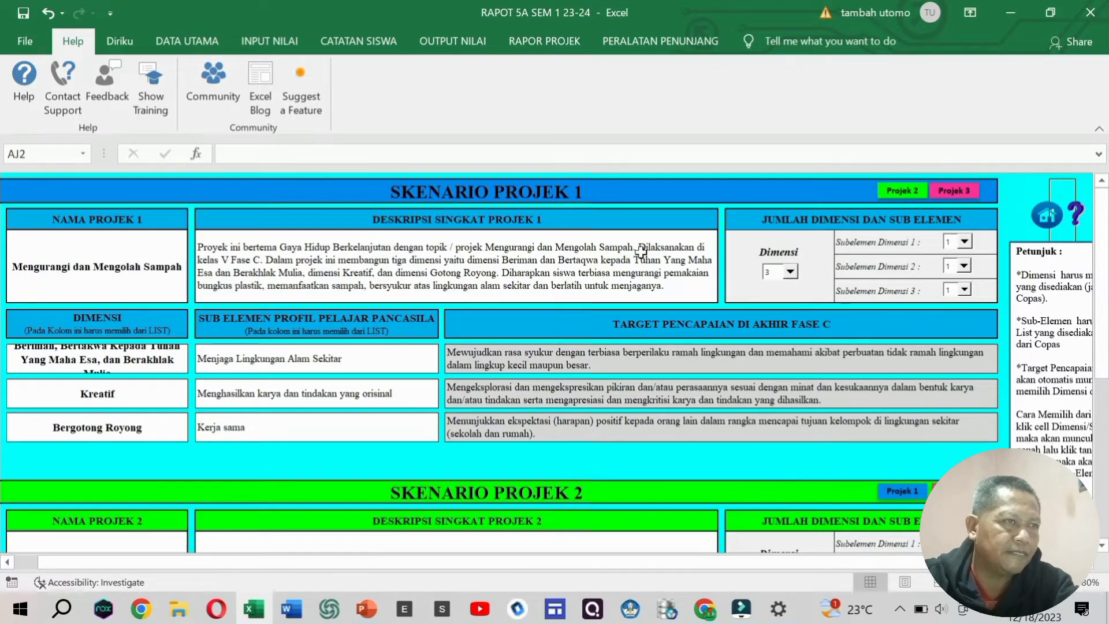
- Insert "semester ganjil" after "Fase C" in the short description of project 1
{"action": "left_click", "coordinate": [269, 261]}
{"action": "double_click", "coordinate": [258, 254]}
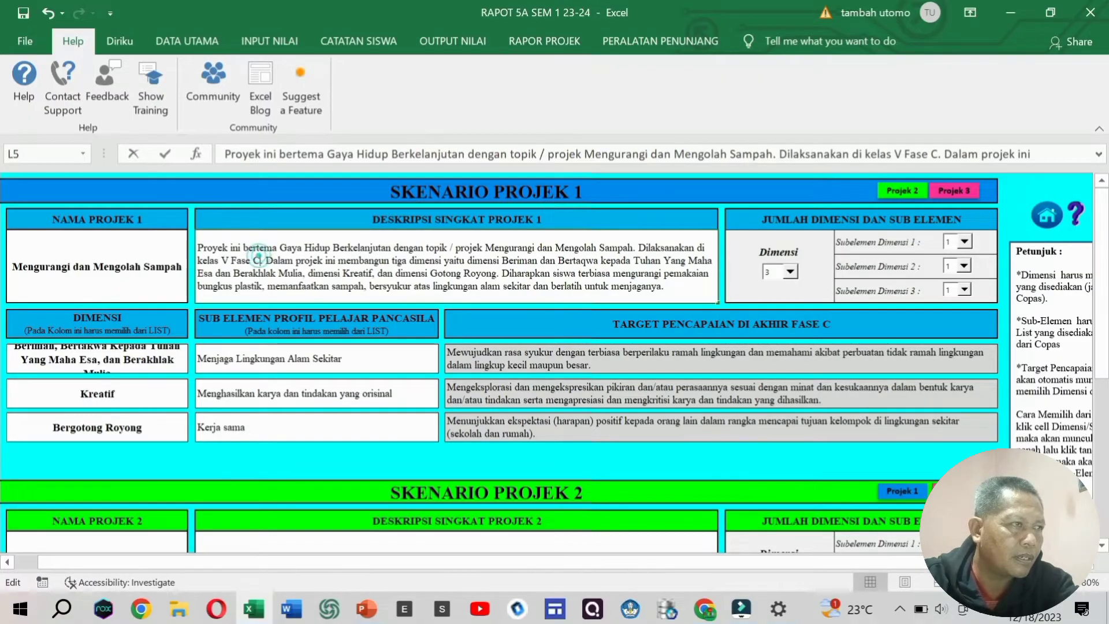
{"action": "type", "text": "SEMESTER"}
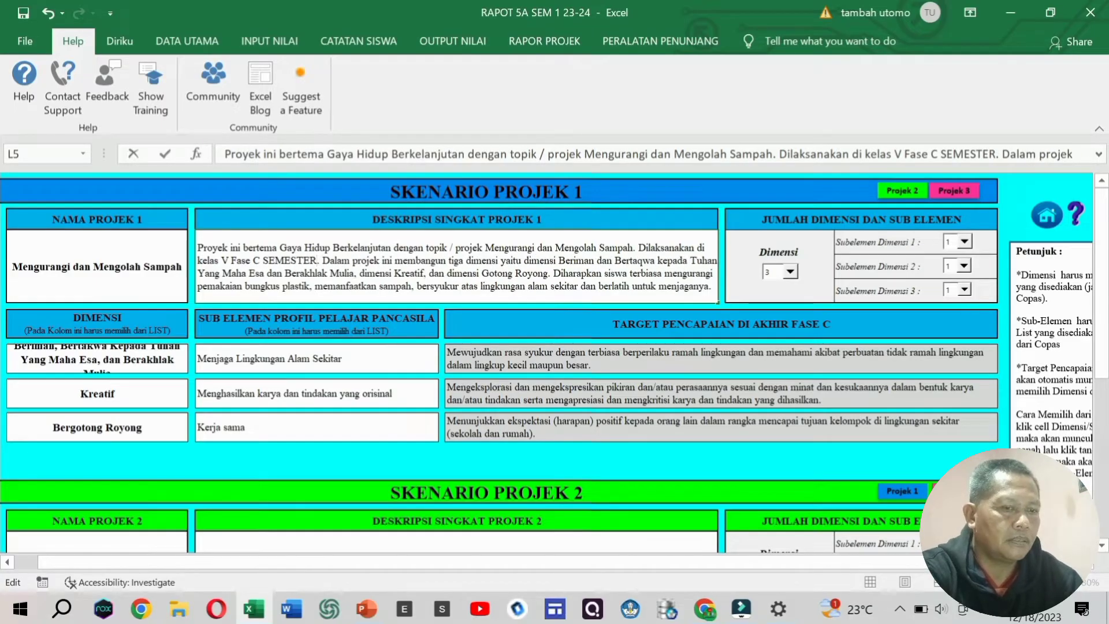
{"action": "key", "text": "BackSpace"}
{"action": "key", "text": "BackSpace"}
{"action": "key", "text": "BackSpace"}
{"action": "key", "text": "BackSpace"}
{"action": "key", "text": "BackSpace"}
{"action": "key", "text": "BackSpace"}
{"action": "key", "text": "BackSpace"}
{"action": "key", "text": "BackSpace"}
{"action": "key", "text": "BackSpace"}
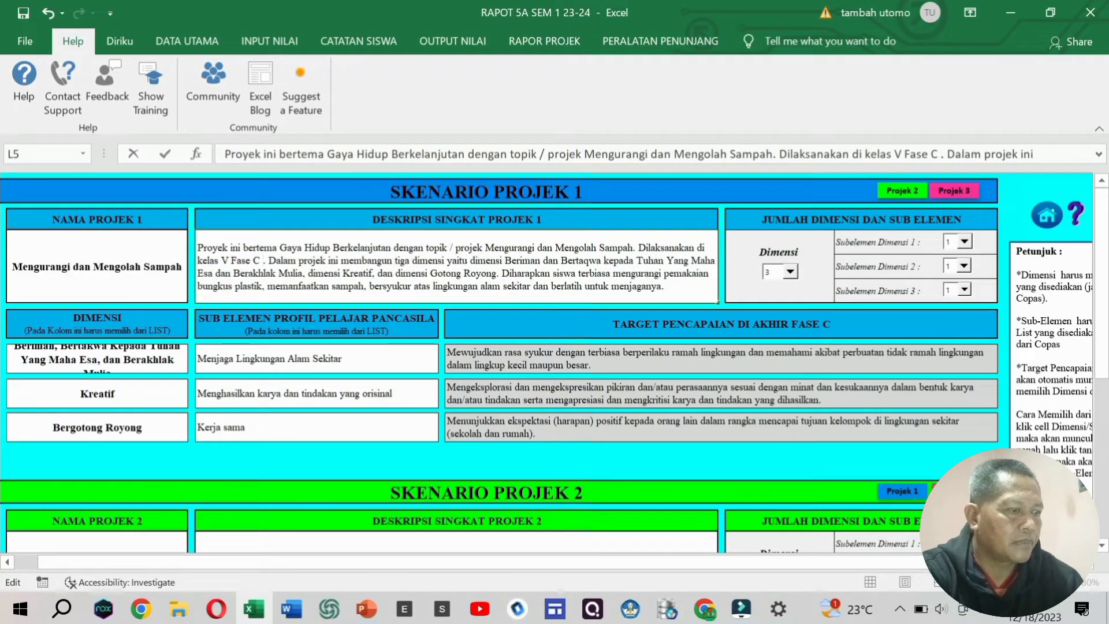
{"action": "type", "text": "semester"}
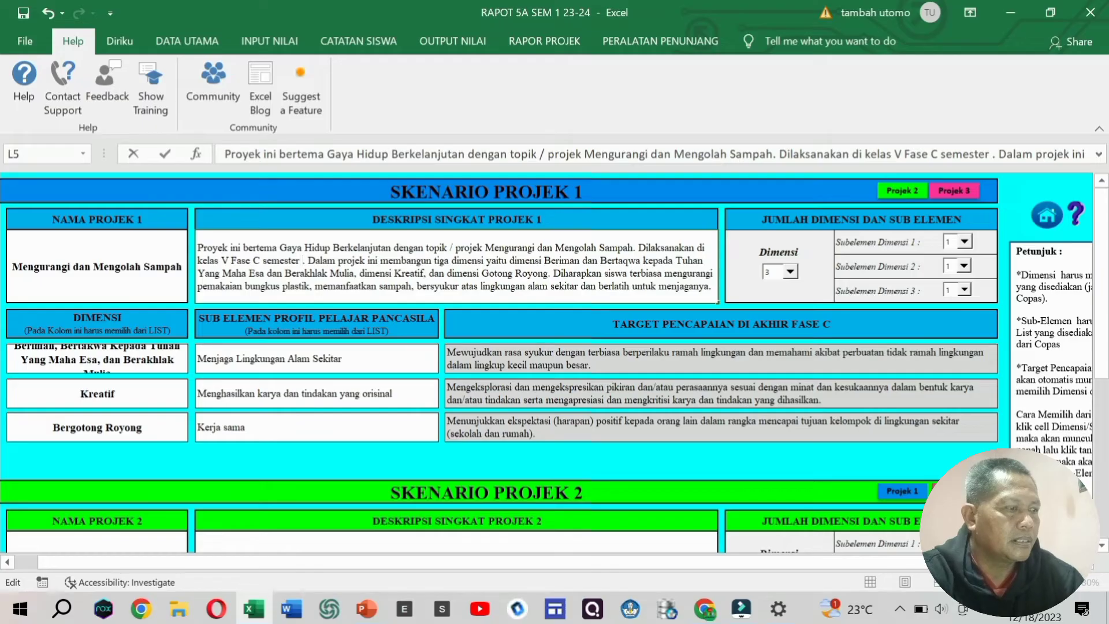
{"action": "type", "text": " I"}
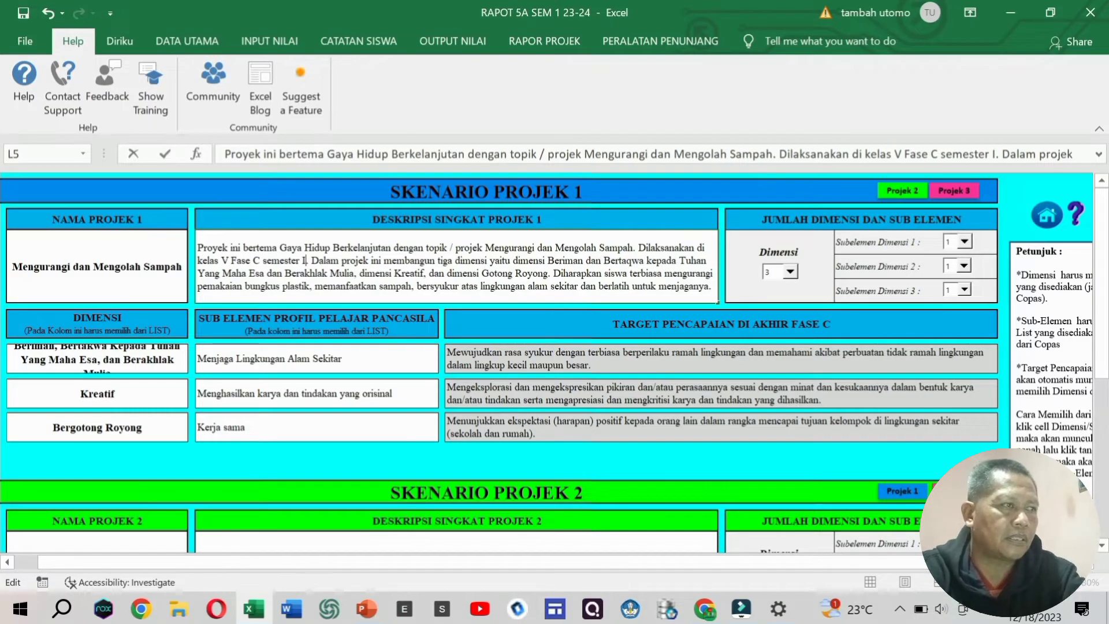
{"action": "key", "text": "BackSpace"}
{"action": "type", "text": "ganjil"}
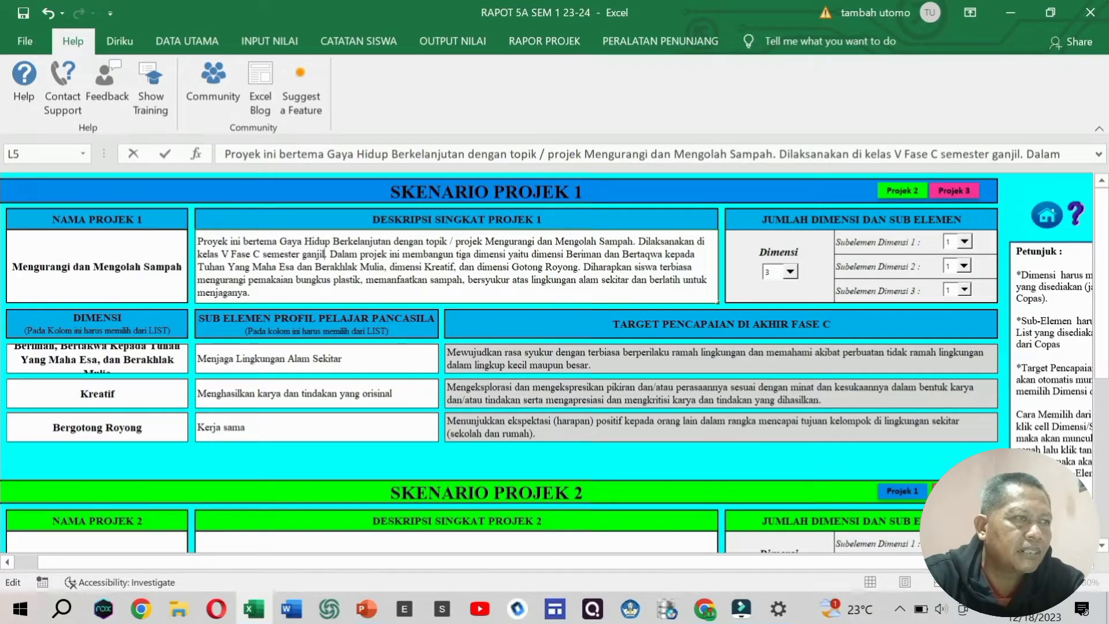
- Review the end of the project 1 description, the dimension and sub-element counts, and the Petunjuk instructions
{"action": "left_click", "coordinate": [300, 286]}
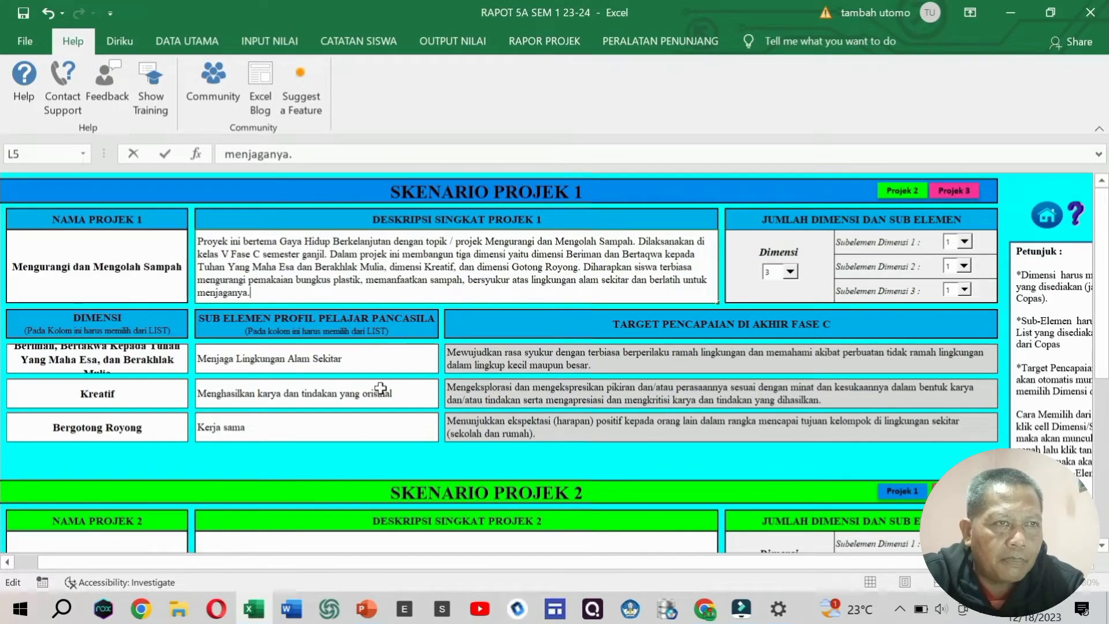
{"action": "scroll", "coordinate": [1104, 572], "scroll_direction": "right", "scroll_amount": 2}
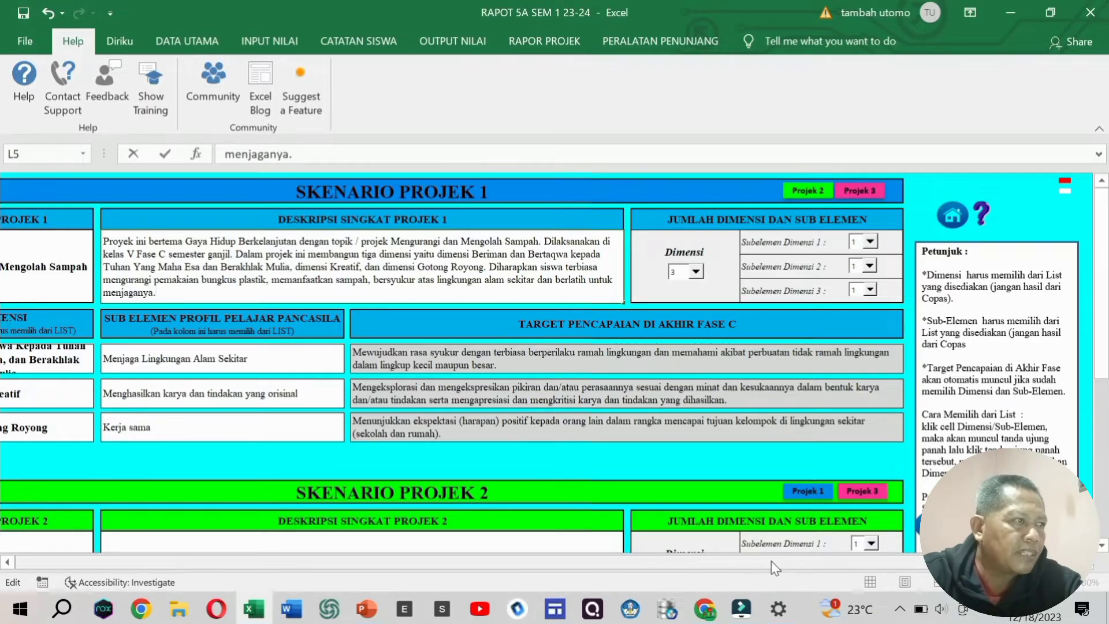
{"action": "left_click_drag", "start_coordinate": [772, 561], "coordinate": [752, 562]}
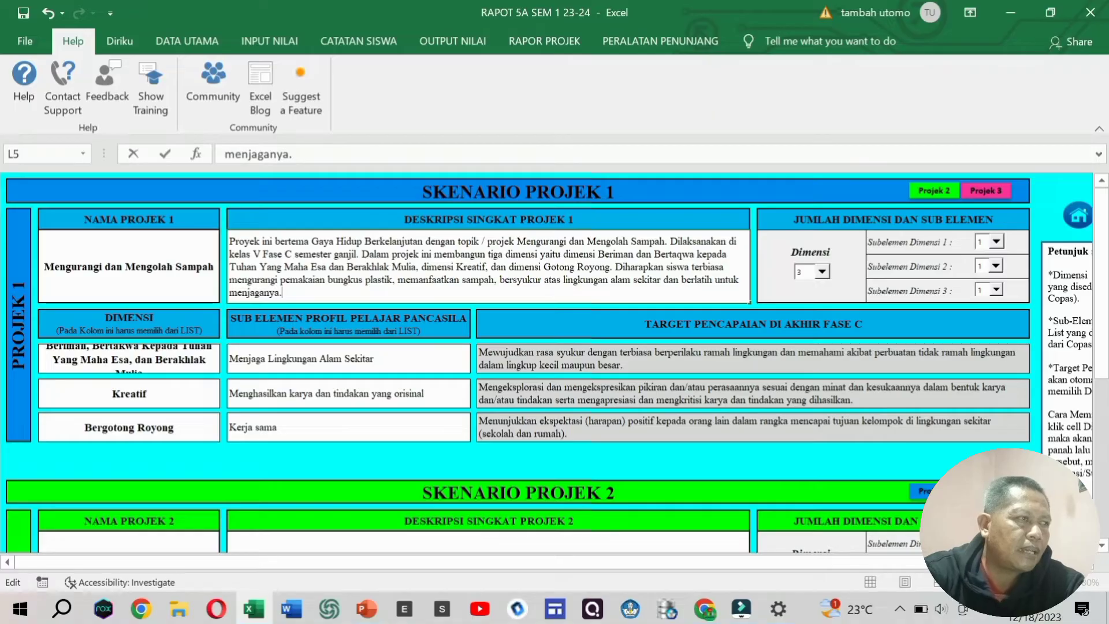
- Look through the options for project 1's first dimension and consult the "Pemetaan Dimensi dan Elemen Proyek Fase C" slide in PowerPoint
{"action": "left_click", "coordinate": [183, 359]}
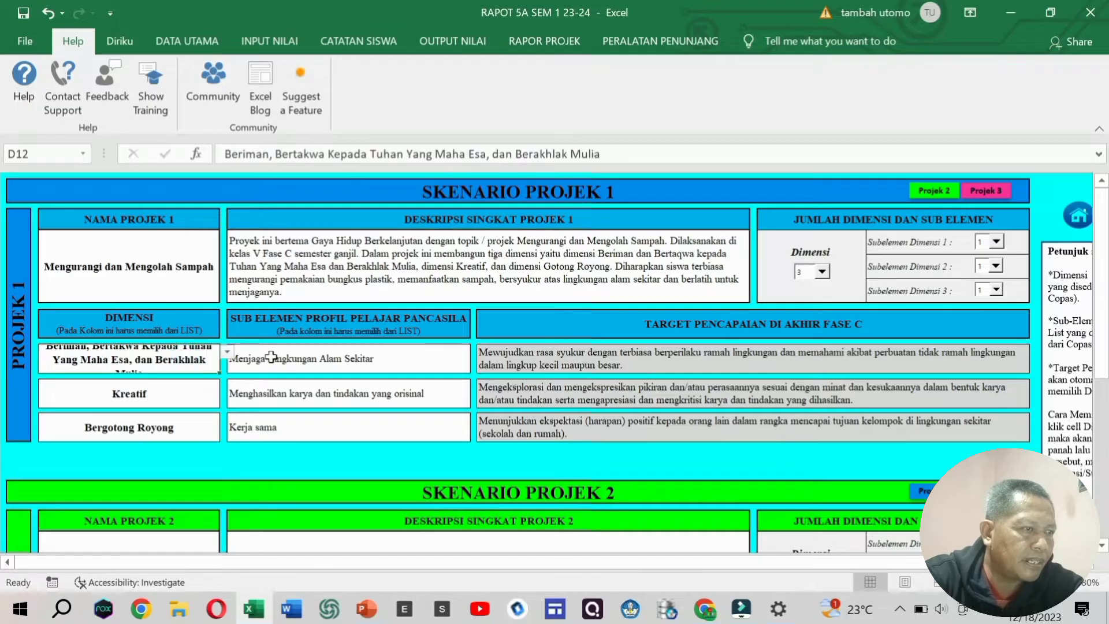
{"action": "left_click", "coordinate": [229, 351]}
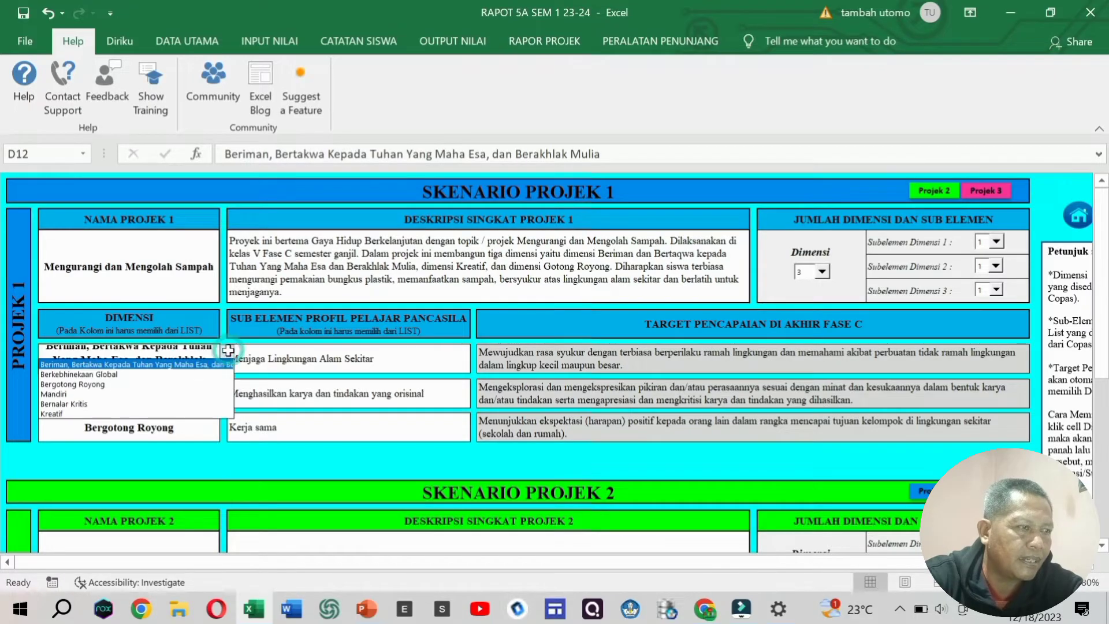
{"action": "key", "text": "Down"}
{"action": "key", "text": "Down"}
{"action": "key", "text": "Down"}
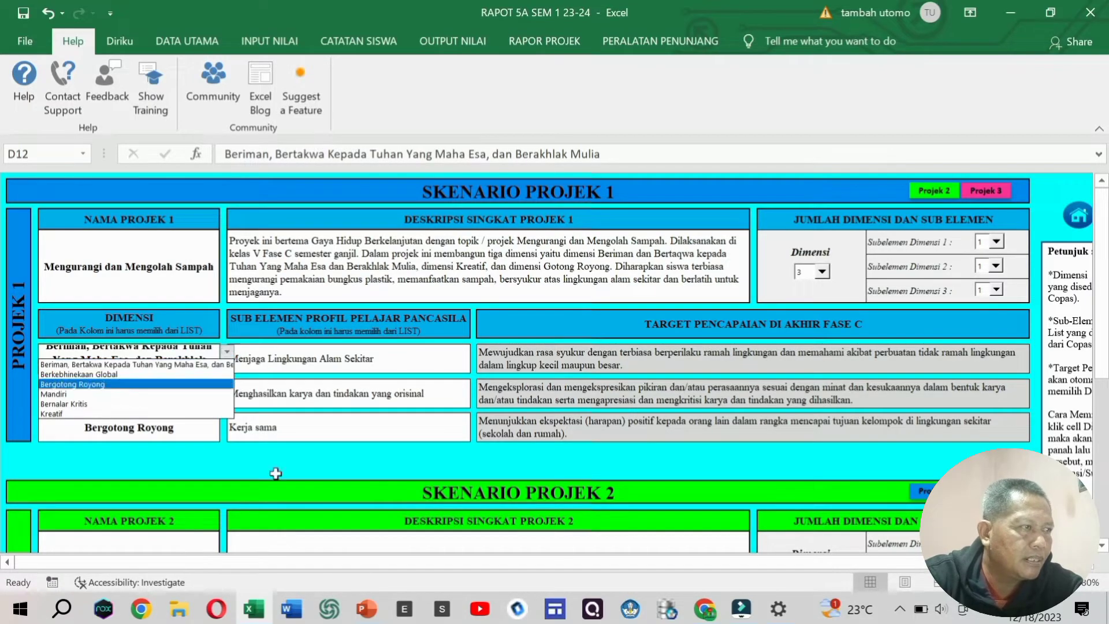
{"action": "mouse_move", "coordinate": [365, 614]}
{"action": "left_click", "coordinate": [364, 549]}
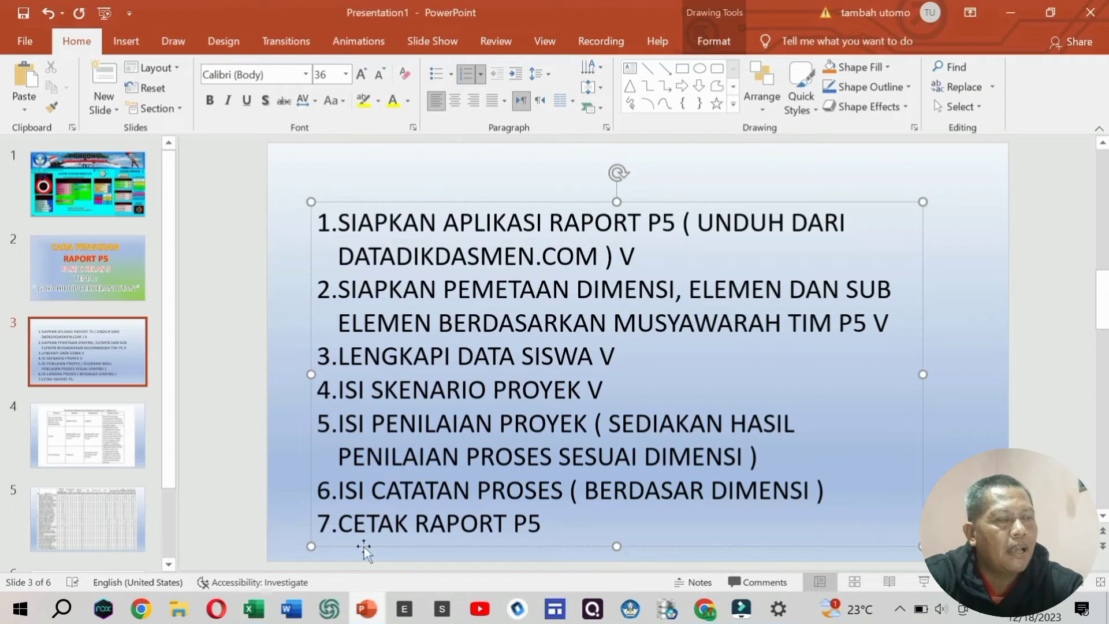
{"action": "left_click", "coordinate": [102, 459]}
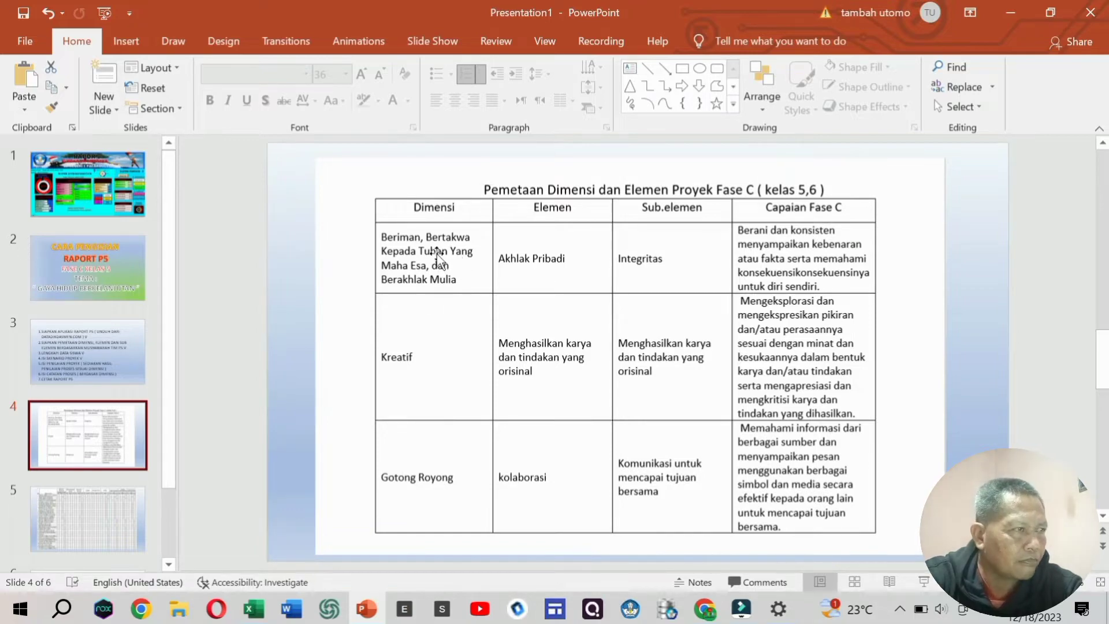
- Switch back to the Excel workbook and choose "Beriman, Bertakwa Kepada Tuhan Yang Maha Esa, dan Berakhlak Mulia" as project 1's first dimension
{"action": "left_click", "coordinate": [253, 610]}
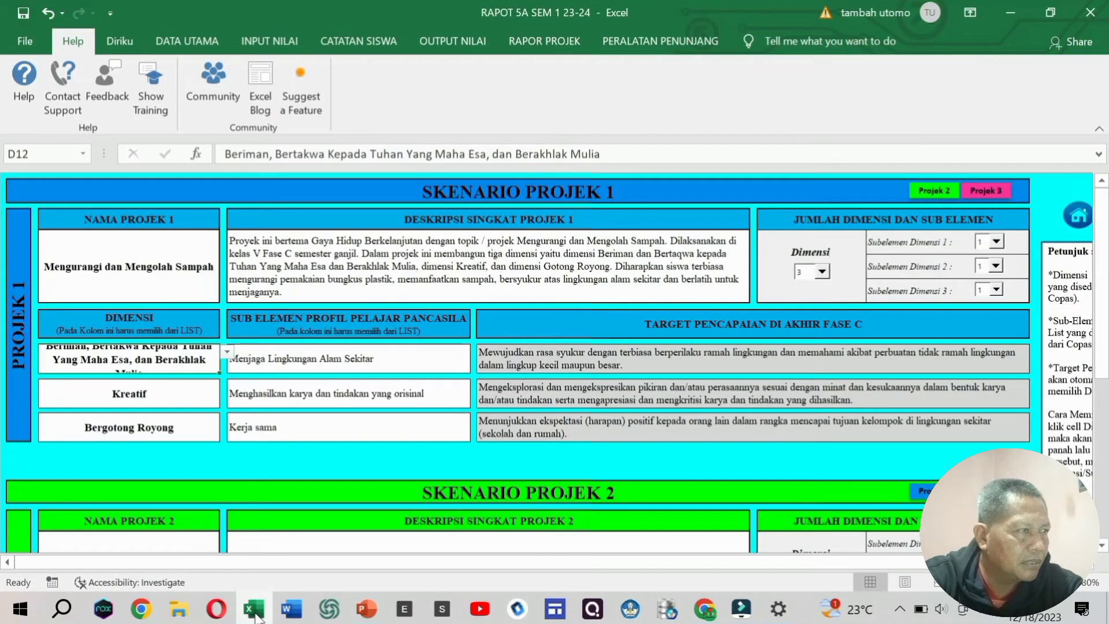
{"action": "left_click", "coordinate": [228, 352]}
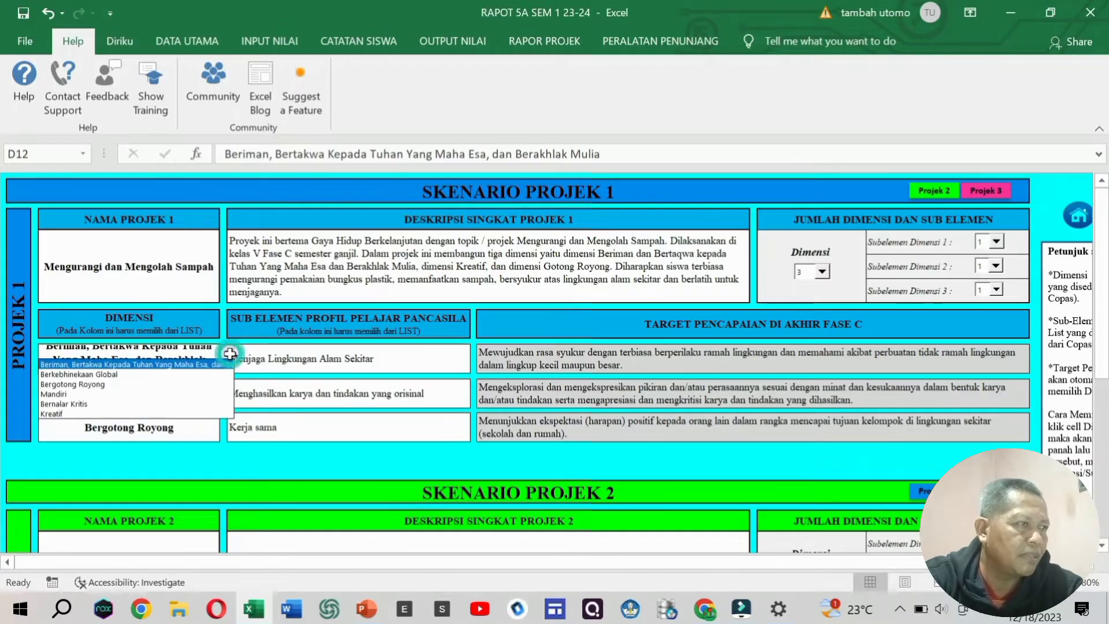
{"action": "left_click", "coordinate": [86, 365]}
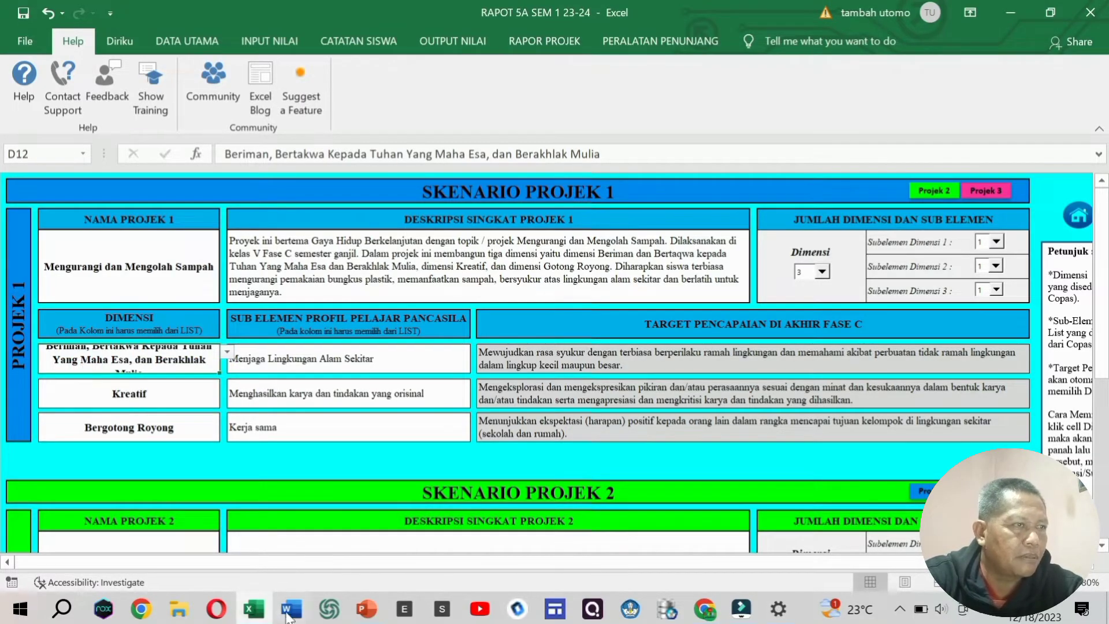
- Check the PowerPoint mapping slide and, back in Excel, choose "Kreatif" as project 1's second dimension
{"action": "left_click", "coordinate": [366, 609]}
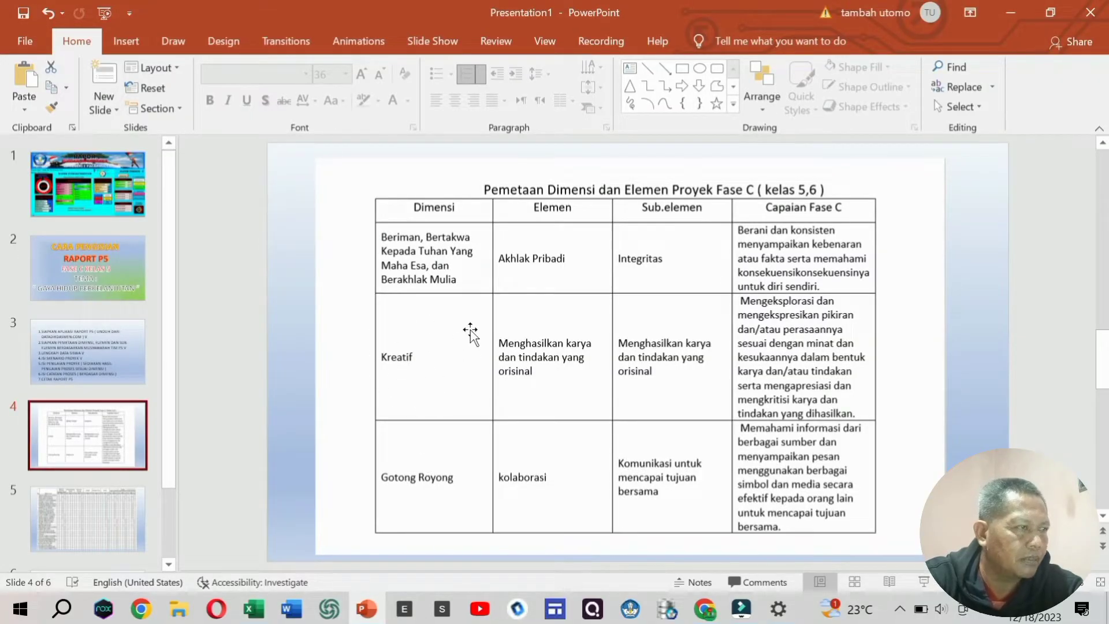
{"action": "left_click", "coordinate": [252, 609]}
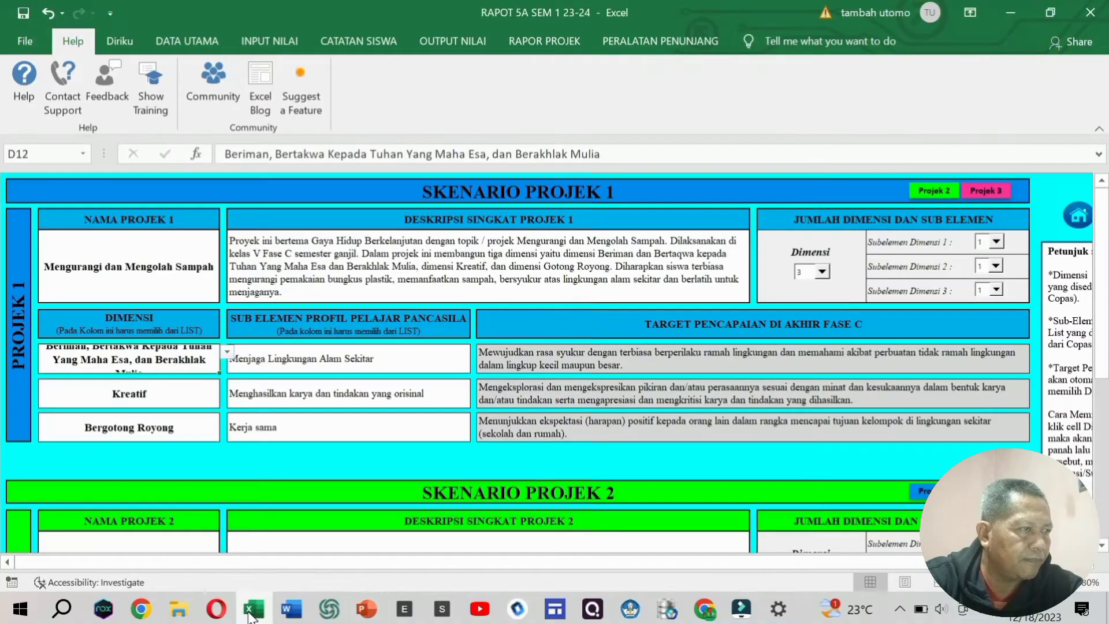
{"action": "left_click", "coordinate": [133, 394]}
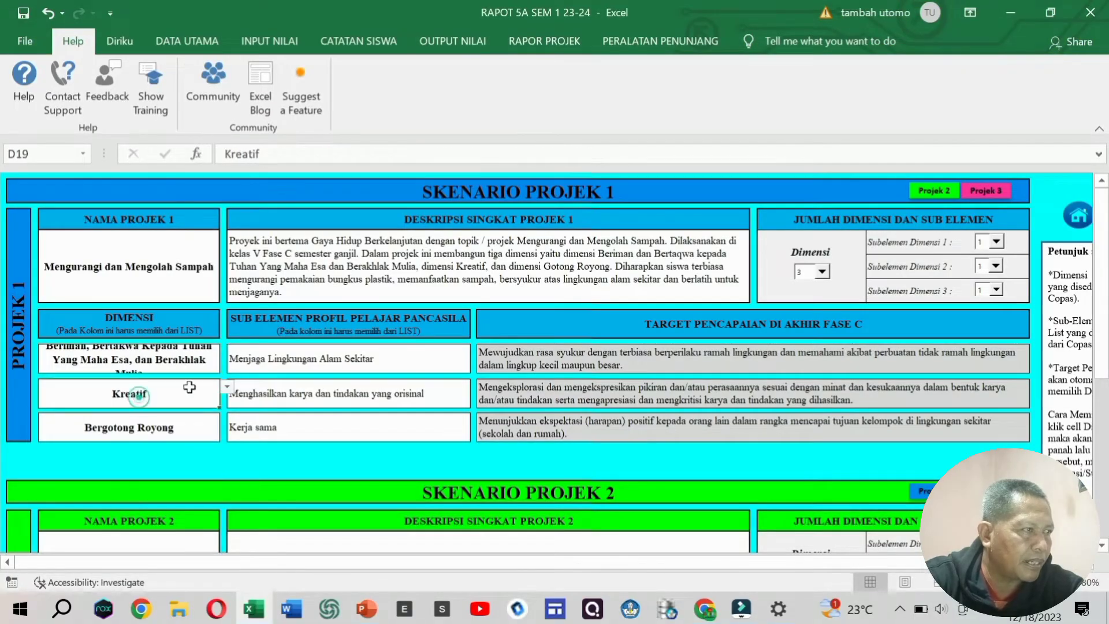
{"action": "left_click", "coordinate": [227, 390]}
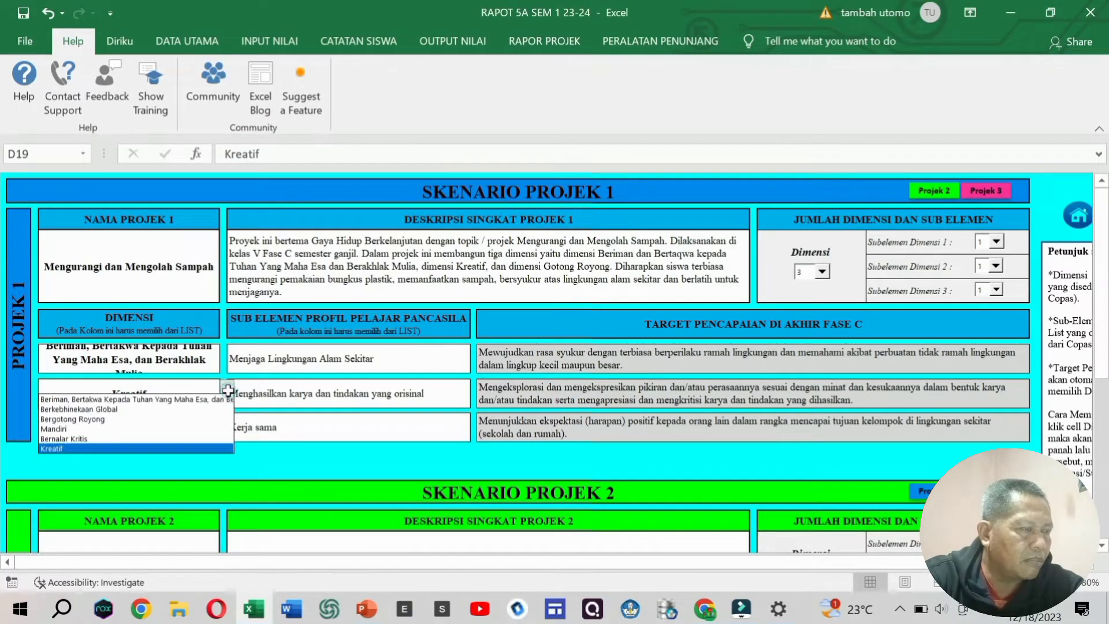
{"action": "left_click", "coordinate": [64, 450]}
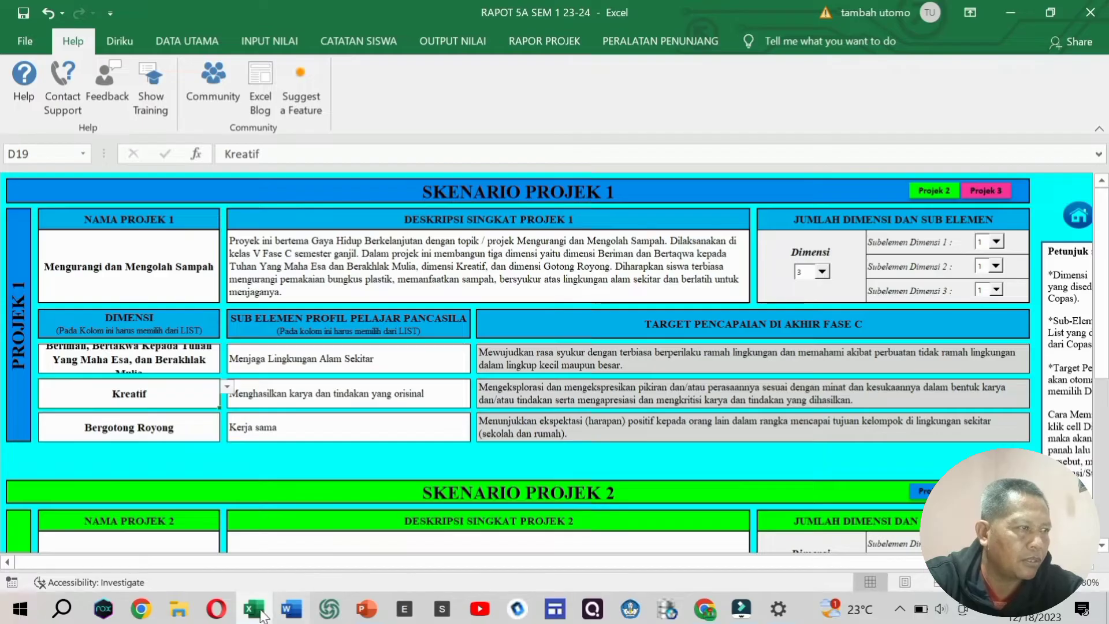
- Consult the PowerPoint mapping slide and, in Excel, set the sub-element of project 1's first dimension to "Integritas"
{"action": "left_click", "coordinate": [366, 608]}
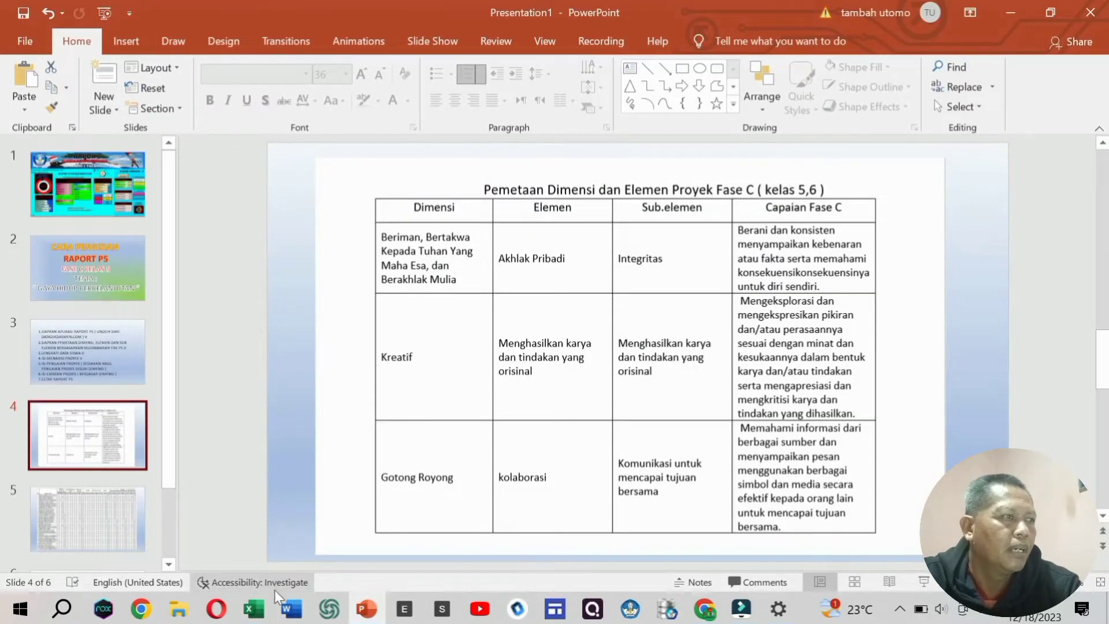
{"action": "left_click", "coordinate": [254, 610]}
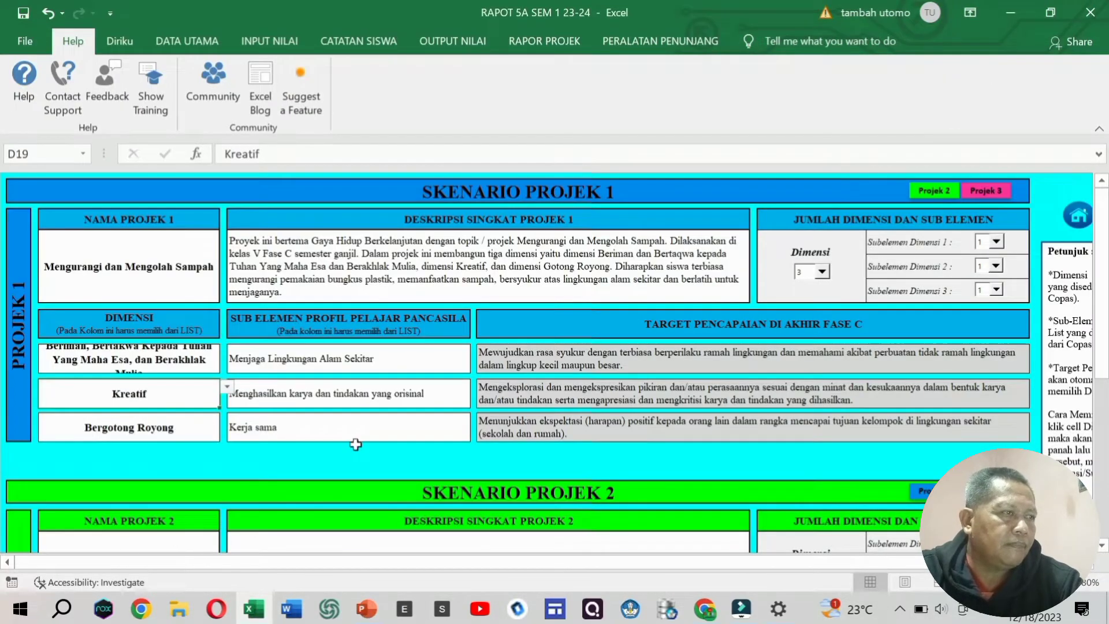
{"action": "left_click", "coordinate": [410, 355]}
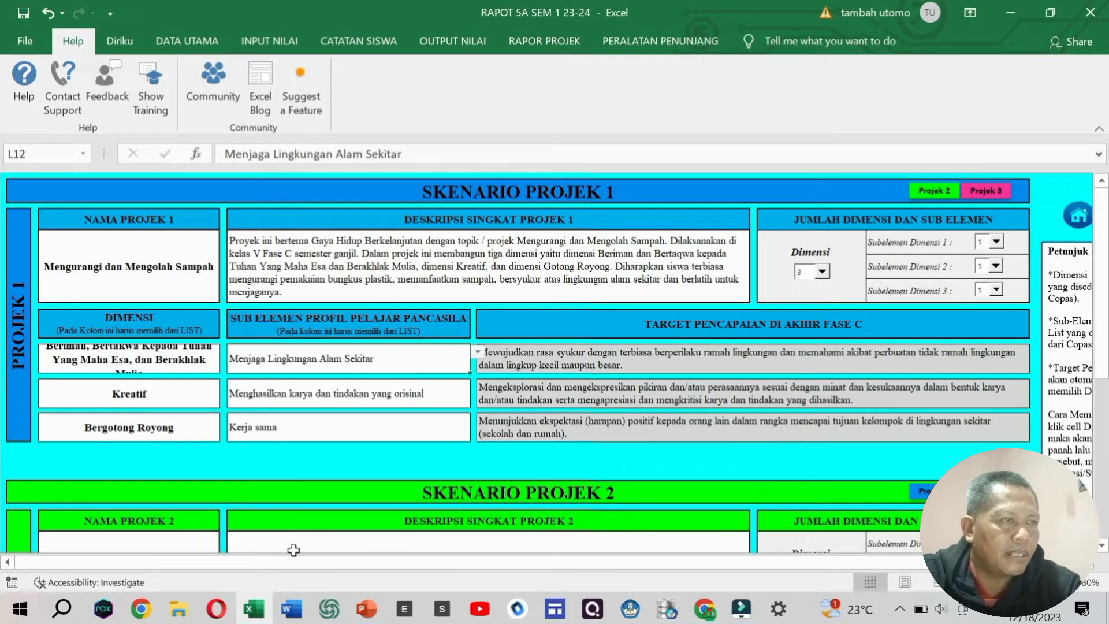
{"action": "left_click", "coordinate": [366, 609]}
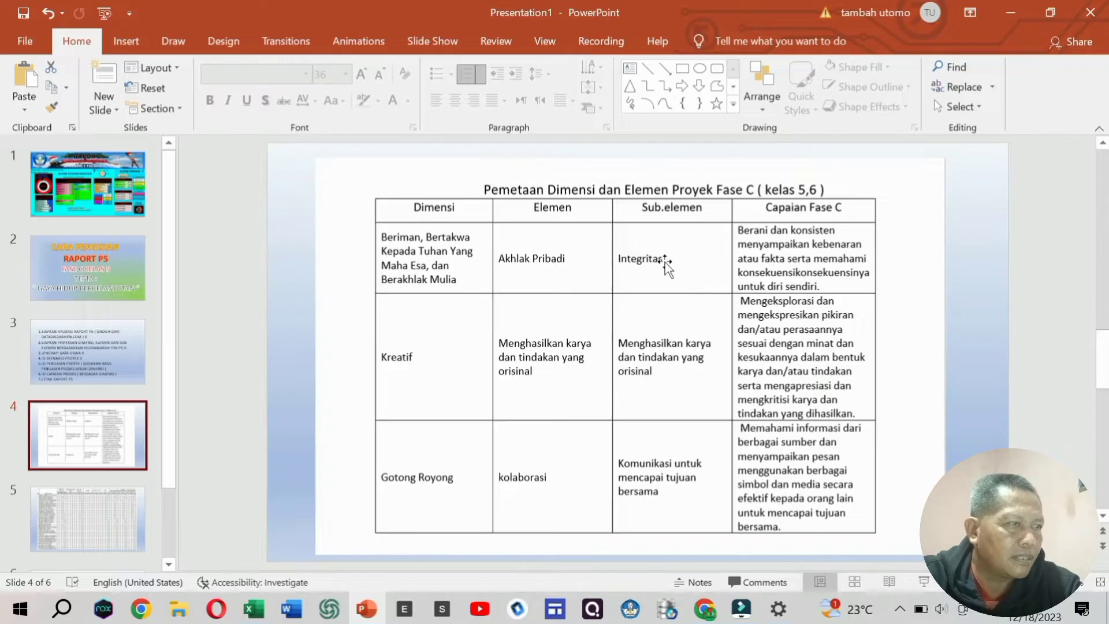
{"action": "left_click", "coordinate": [254, 611]}
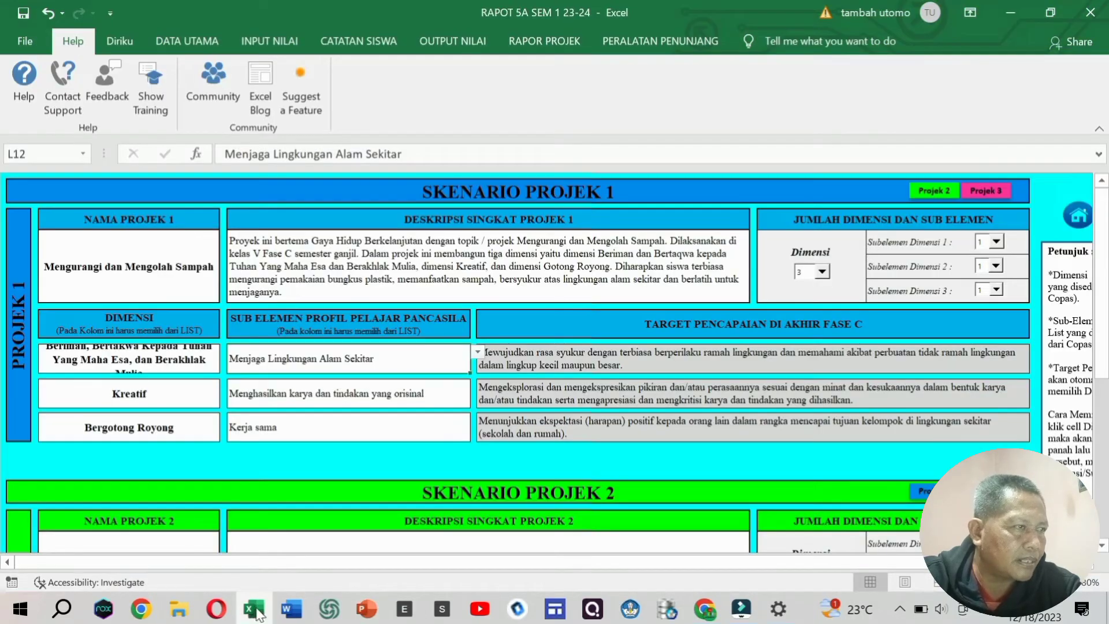
{"action": "left_click", "coordinate": [478, 353]}
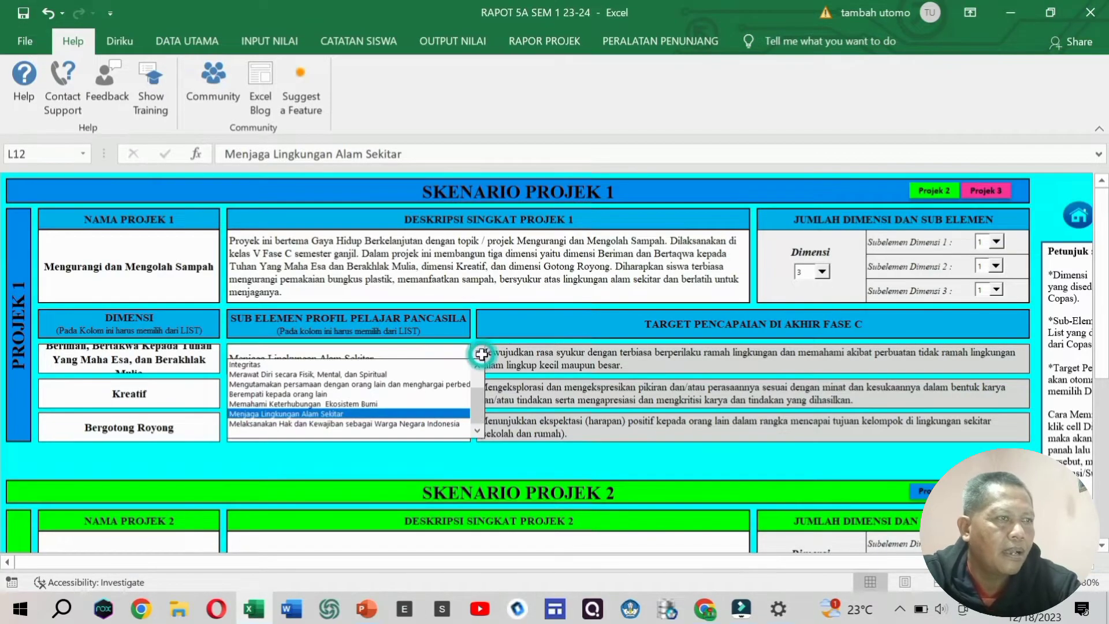
{"action": "left_click", "coordinate": [253, 365]}
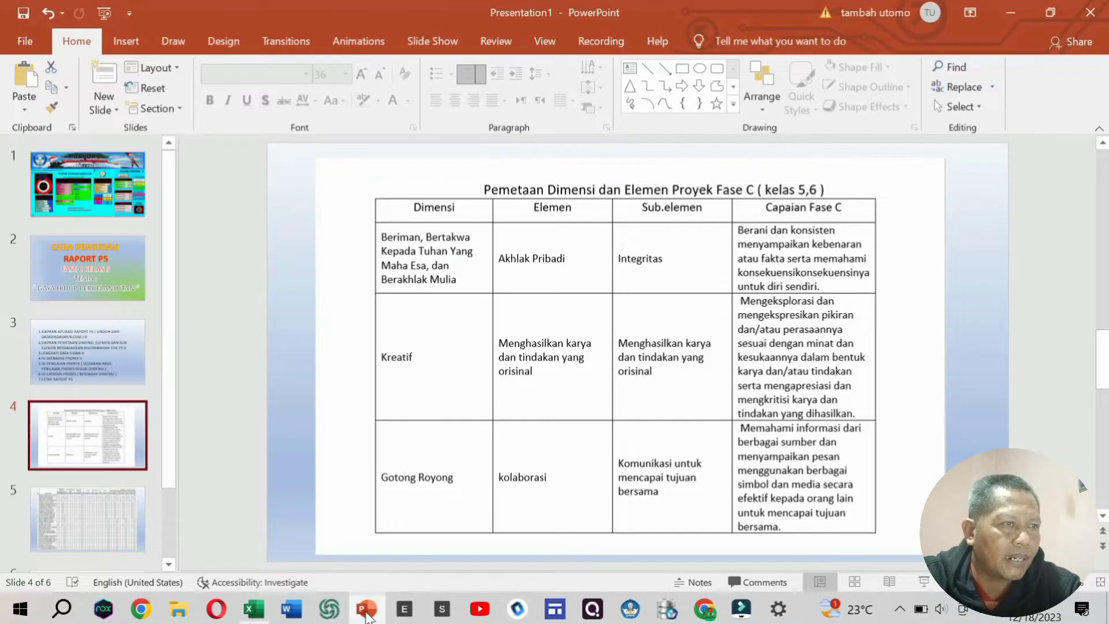
- Compare the sub-element of the Kreatif dimension in the Excel scenario with the mapping slide in PowerPoint
{"action": "left_click", "coordinate": [366, 610]}
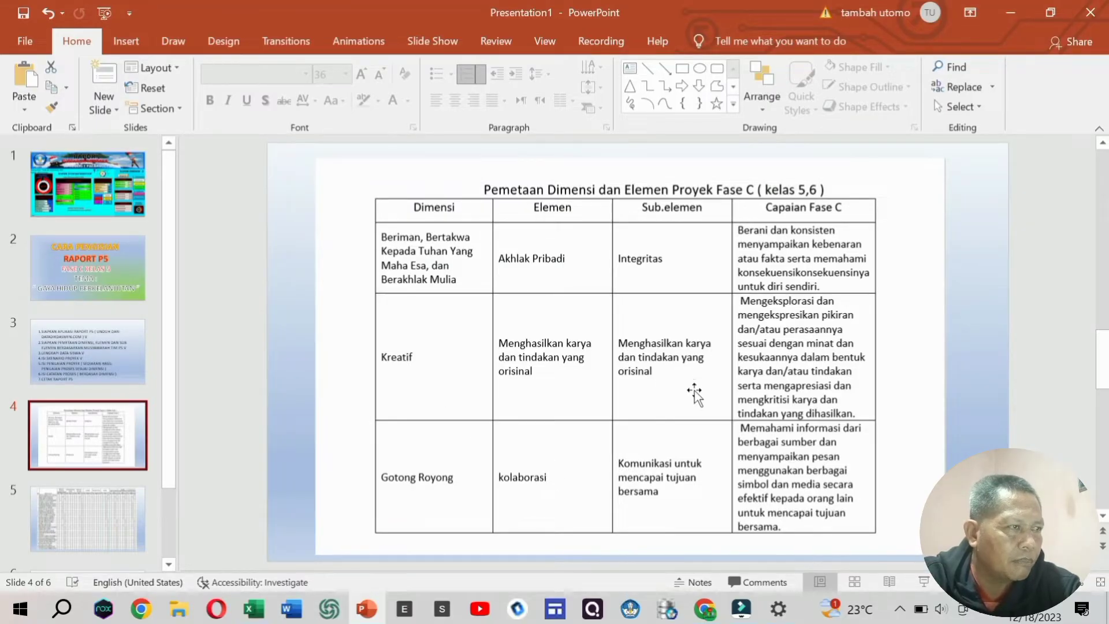
{"action": "left_click", "coordinate": [253, 612]}
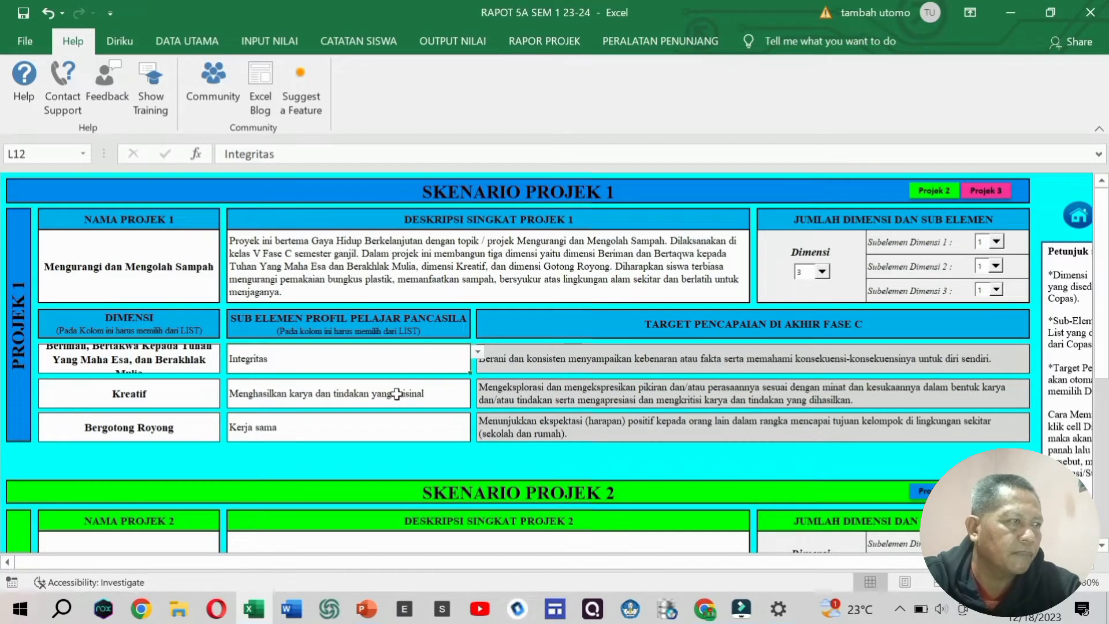
{"action": "left_click", "coordinate": [445, 389]}
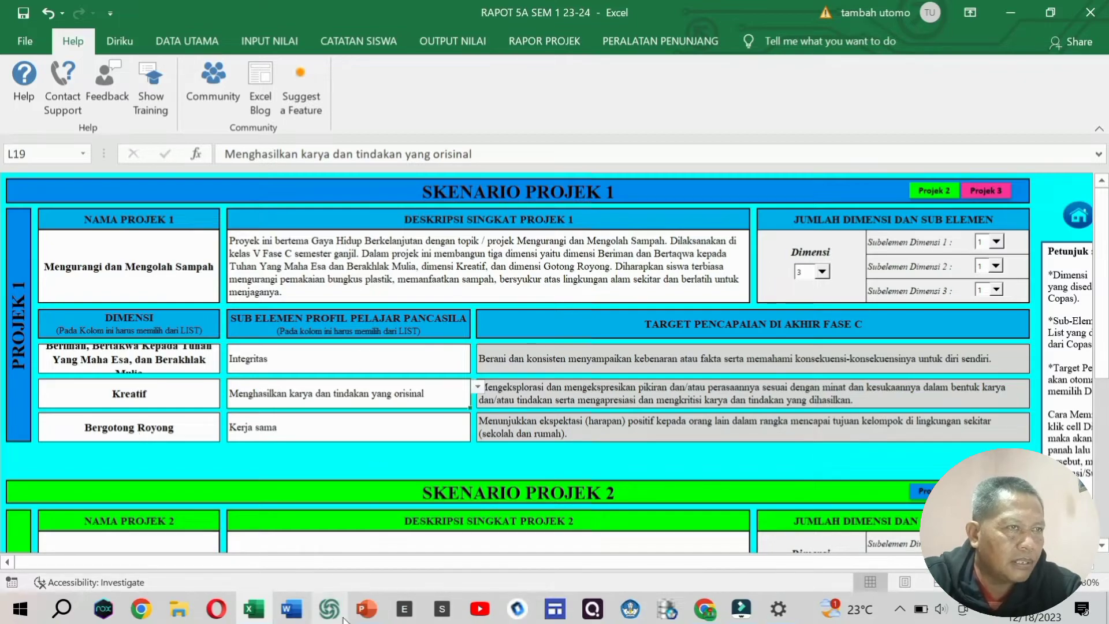
{"action": "left_click", "coordinate": [367, 609]}
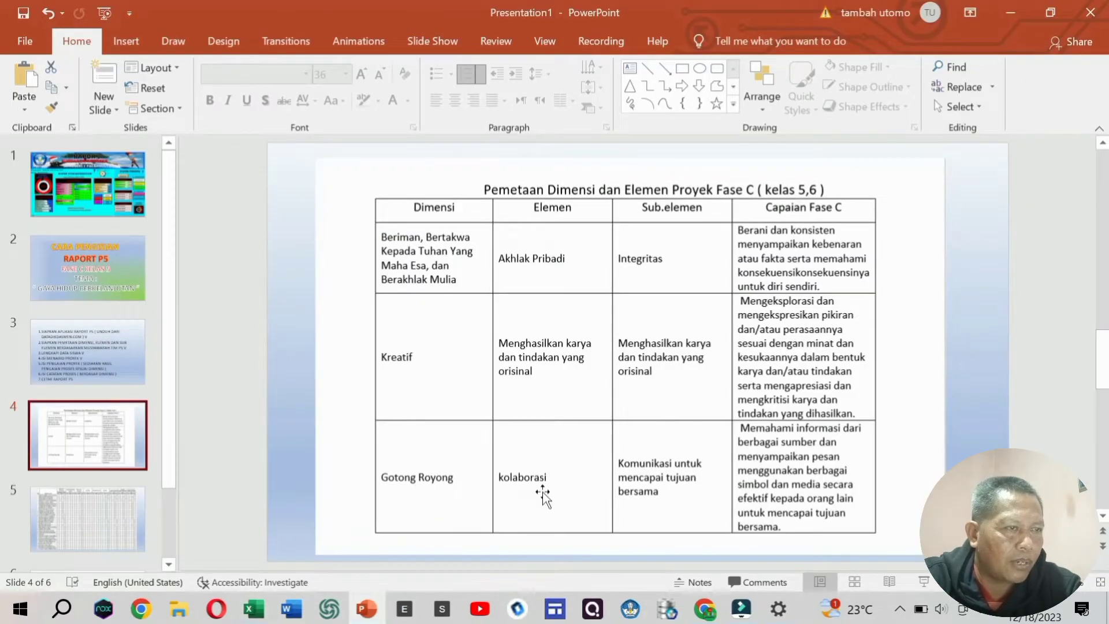
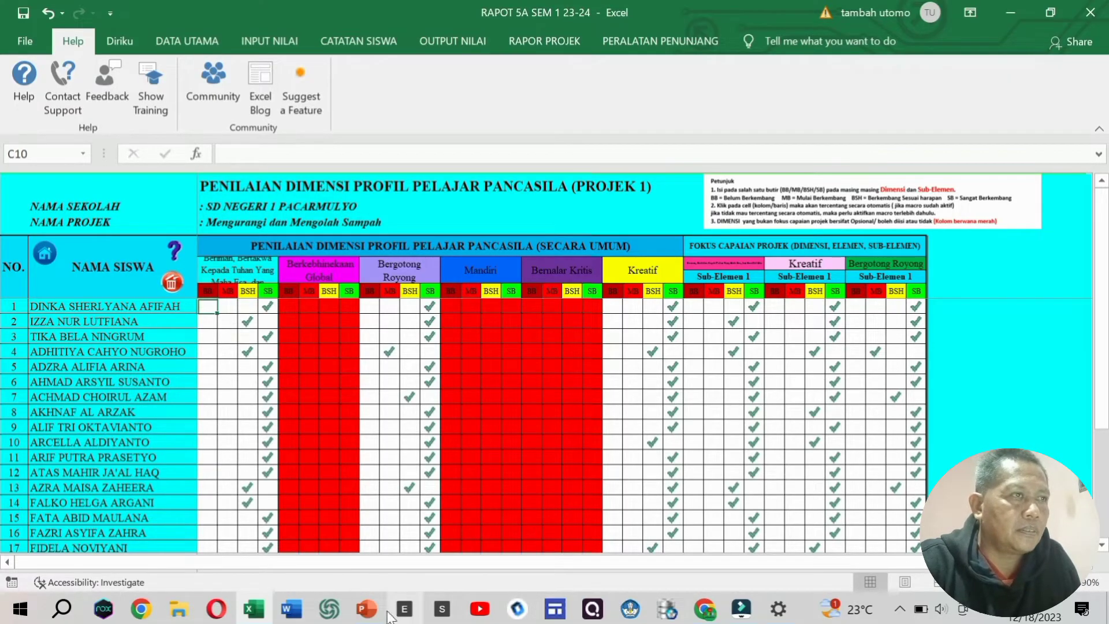
- Switch to the student score slide in PowerPoint and arrange the PowerPoint and Excel windows side by side, with Excel extended to nearly full height
{"action": "left_click", "coordinate": [367, 609]}
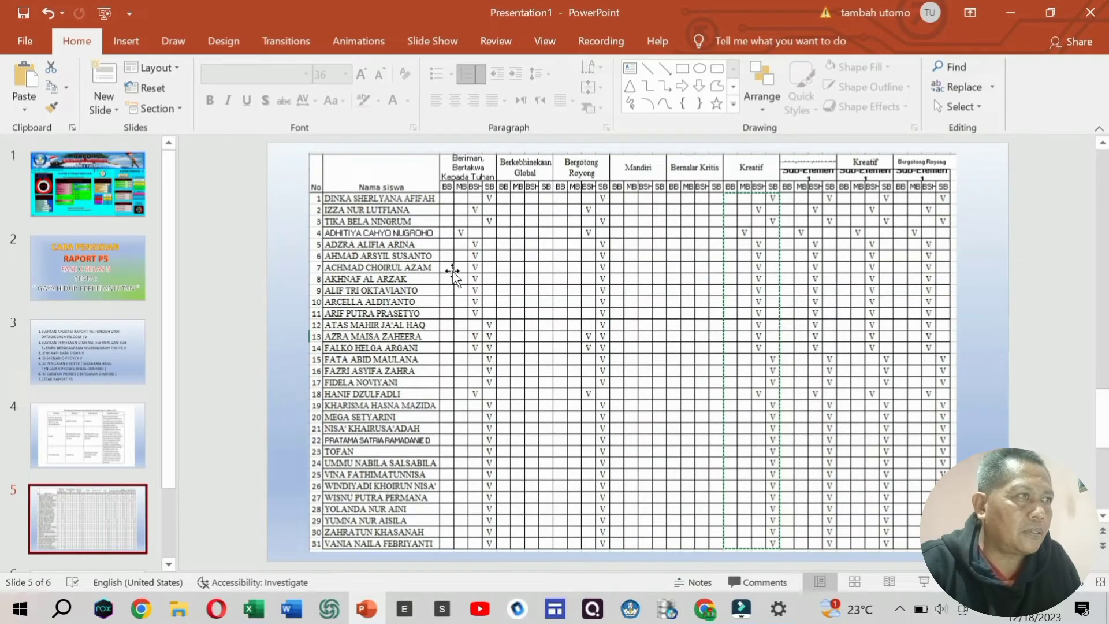
{"action": "left_click", "coordinate": [1052, 13]}
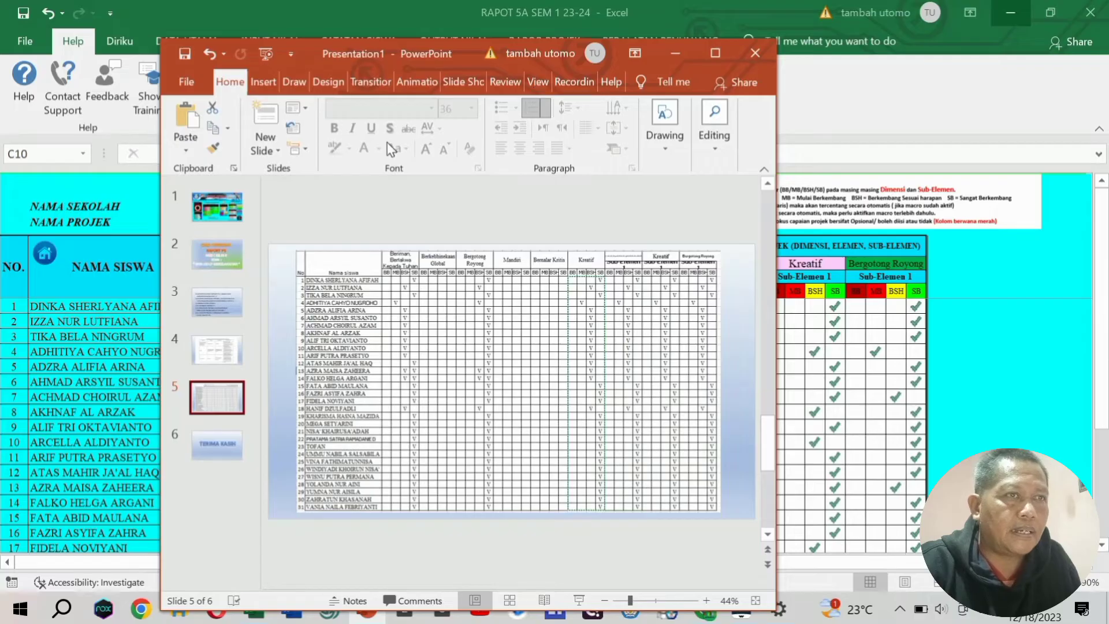
{"action": "left_click_drag", "start_coordinate": [324, 43], "coordinate": [664, 37]}
{"action": "left_click", "coordinate": [1057, 9]}
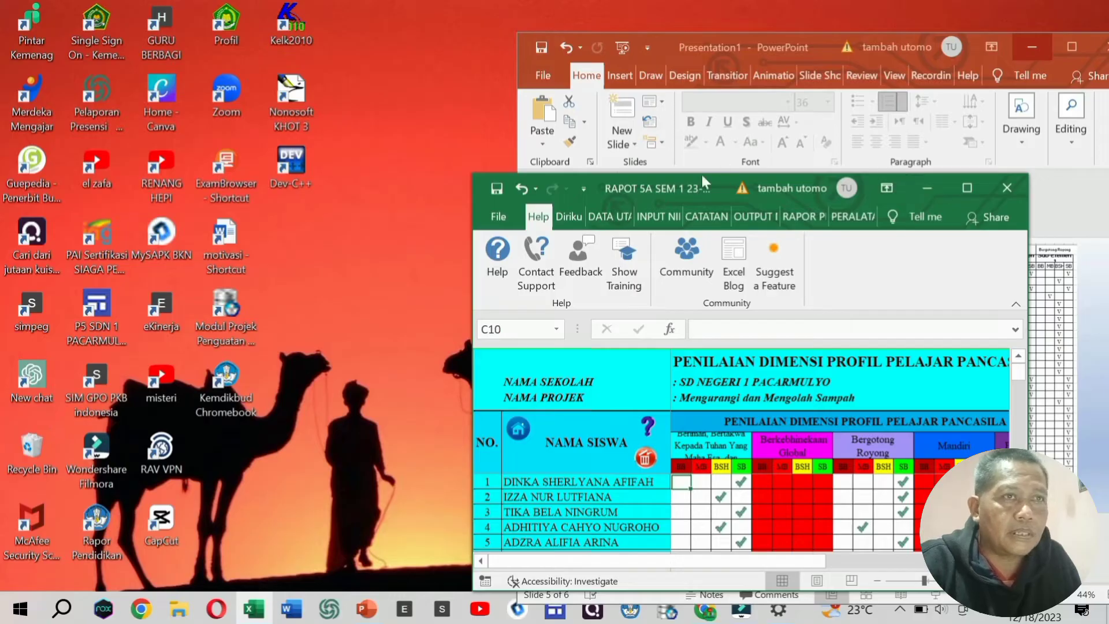
{"action": "left_click_drag", "start_coordinate": [719, 178], "coordinate": [247, 11]}
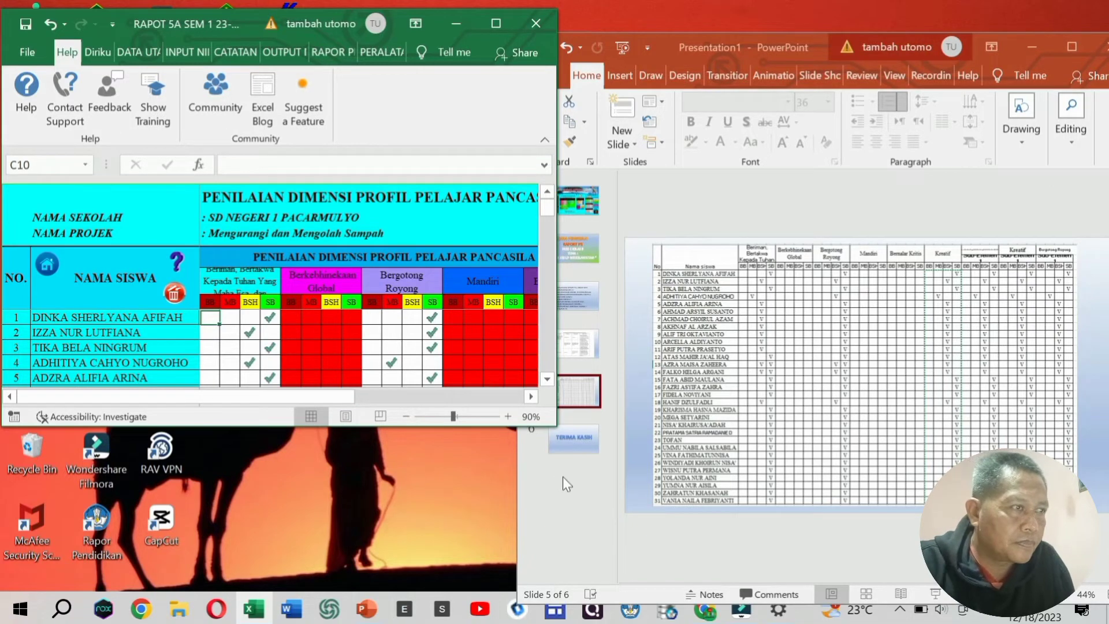
{"action": "left_click_drag", "start_coordinate": [516, 477], "coordinate": [572, 475]}
{"action": "left_click_drag", "start_coordinate": [374, 427], "coordinate": [375, 590]}
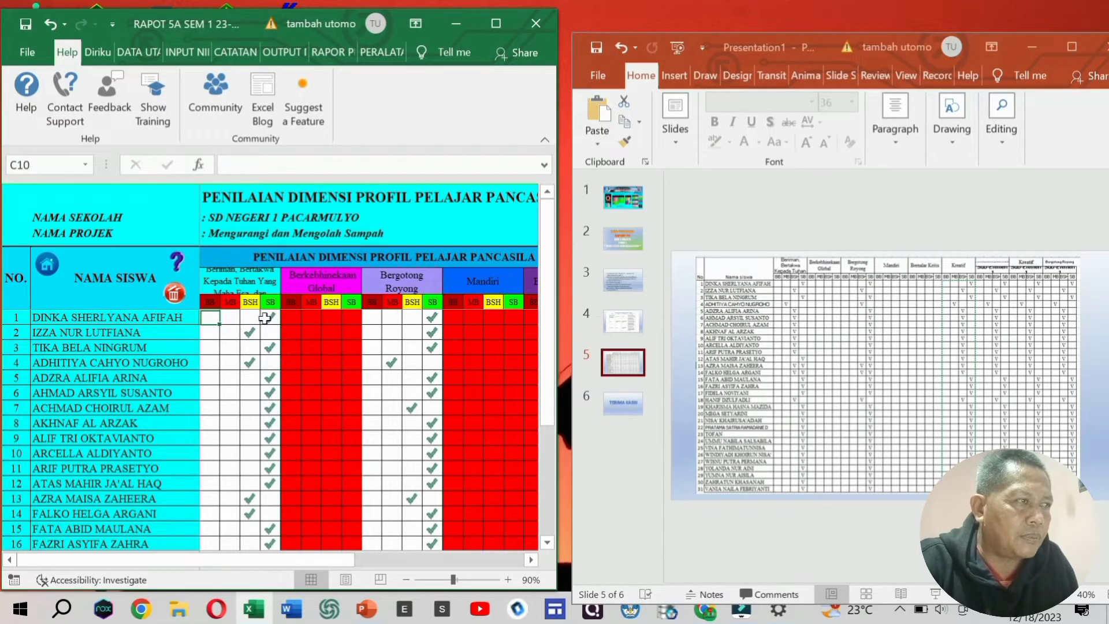
- Clear the BB, MB, BSH and SB marks of all 31 students under the Beriman dimension in the project 1 assessment
{"action": "left_click_drag", "start_coordinate": [219, 319], "coordinate": [274, 513]}
{"action": "scroll", "coordinate": [274, 514], "scroll_direction": "down", "scroll_amount": 2}
{"action": "scroll", "coordinate": [274, 513], "scroll_direction": "down", "scroll_amount": 4}
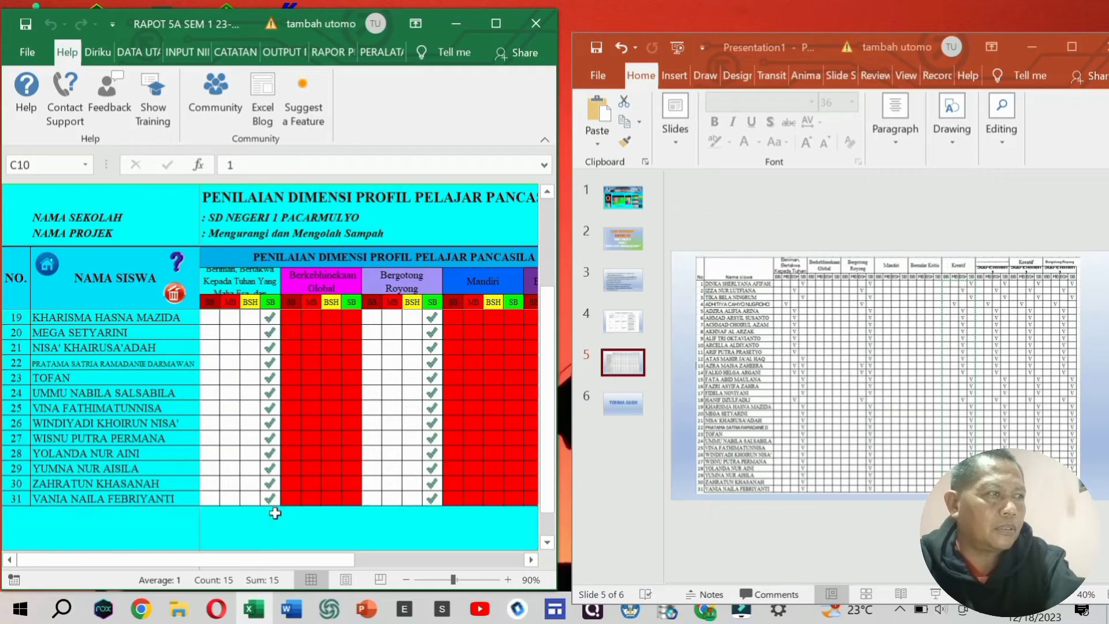
{"action": "left_click", "coordinate": [265, 498], "text": "shift"}
{"action": "key", "text": "Delete"}
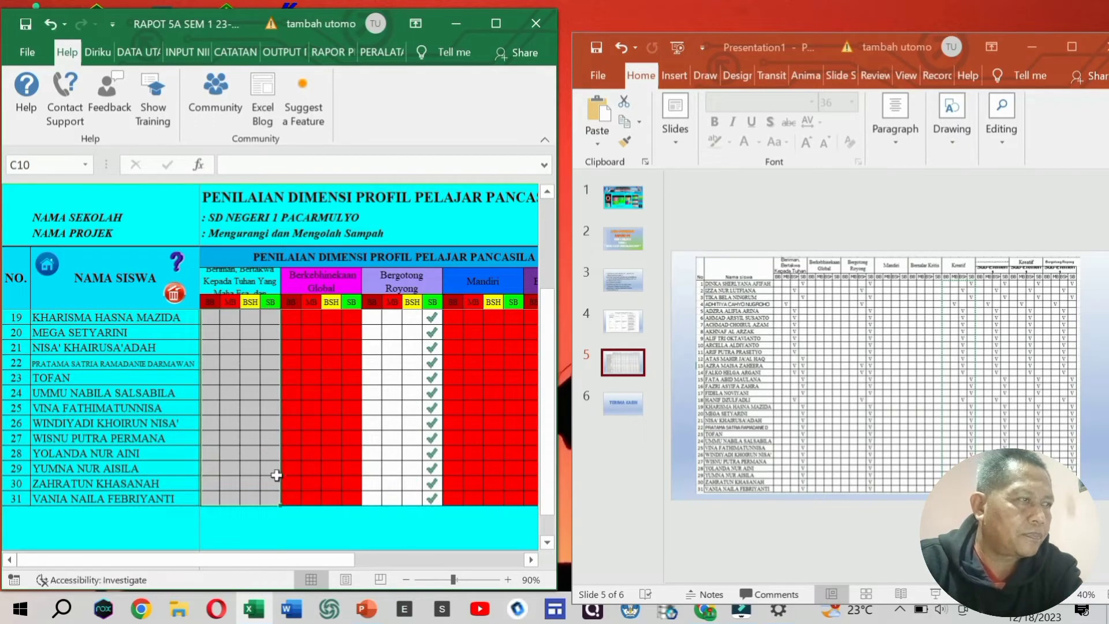
- Mark student 1 as SB under the Beriman dimension and enlarge the PowerPoint score slide to 50%
{"action": "scroll", "coordinate": [274, 462], "scroll_direction": "up", "scroll_amount": 6}
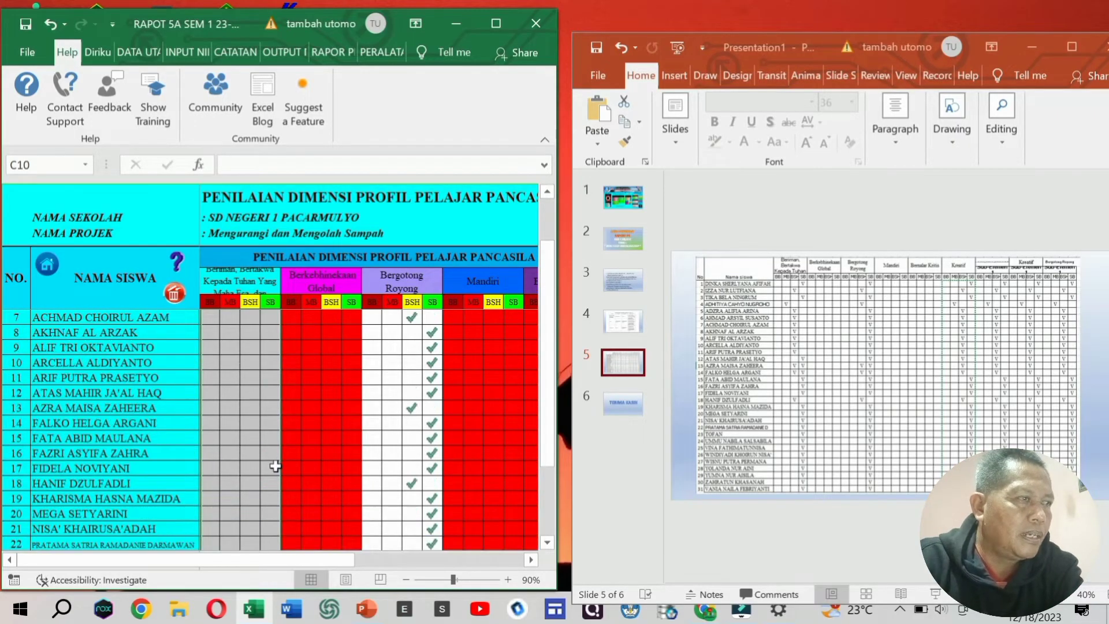
{"action": "left_click", "coordinate": [271, 317]}
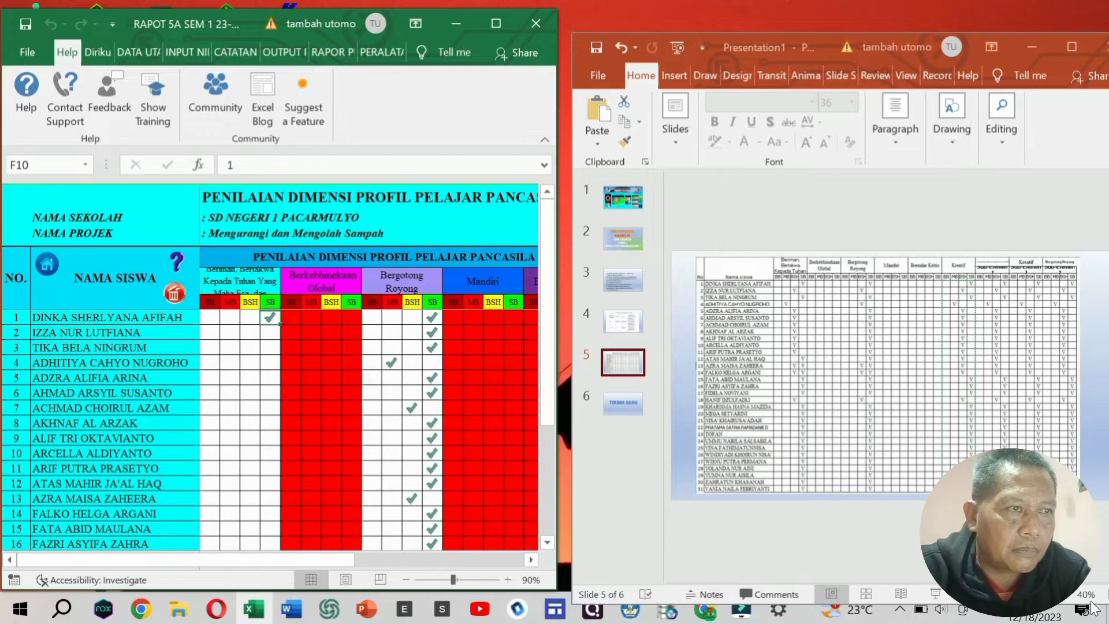
{"action": "left_click", "coordinate": [1068, 603]}
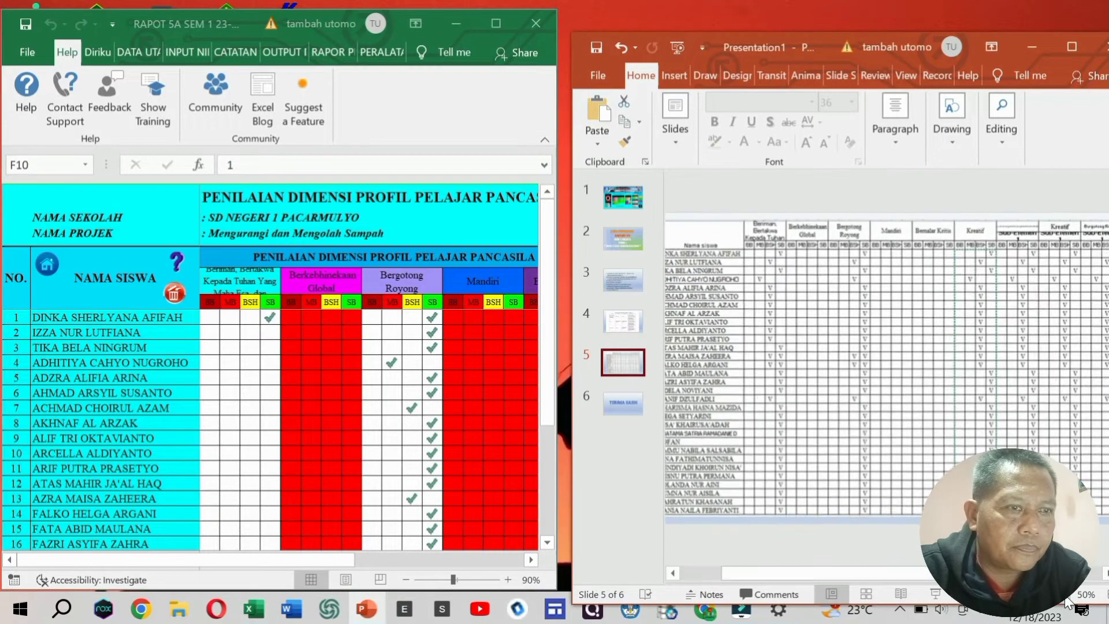
- Enlarge the PowerPoint score slide to 60% and, under the Beriman dimension in Excel, mark student 2 as BSH, student 3 as SB and student 4 as MB
{"action": "left_click", "coordinate": [1068, 603]}
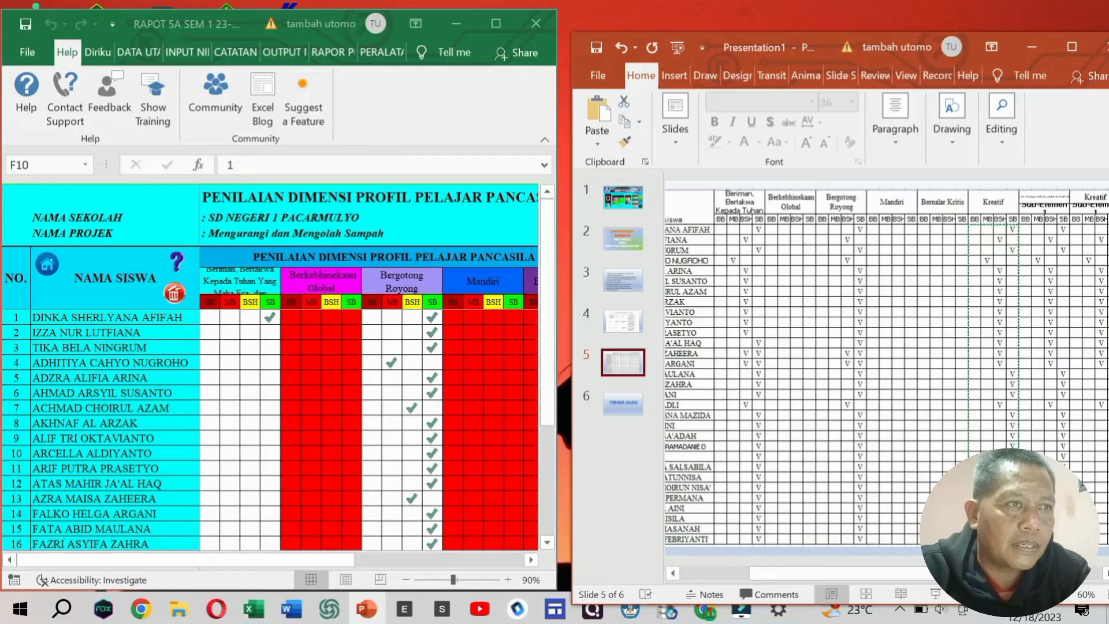
{"action": "left_click_drag", "start_coordinate": [1011, 573], "coordinate": [942, 573]}
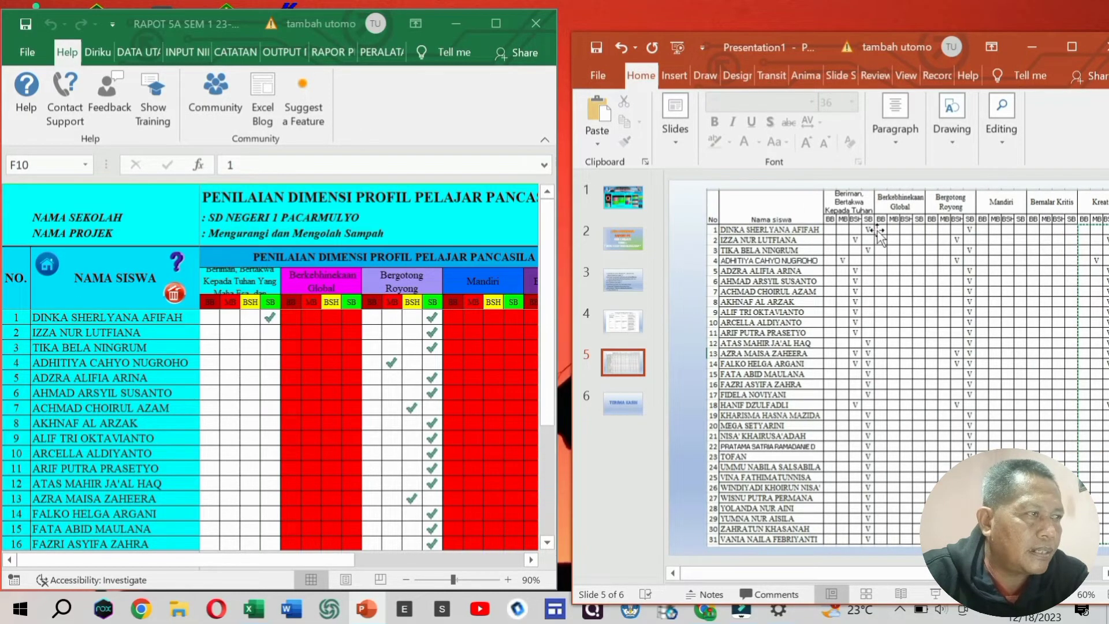
{"action": "left_click", "coordinate": [247, 332]}
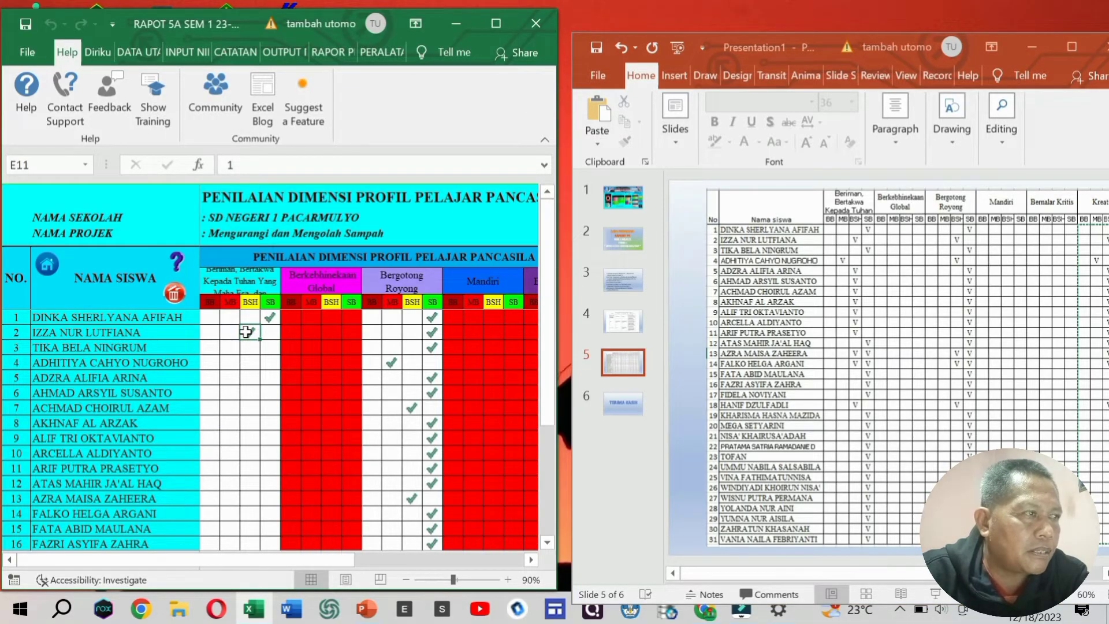
{"action": "left_click", "coordinate": [273, 347]}
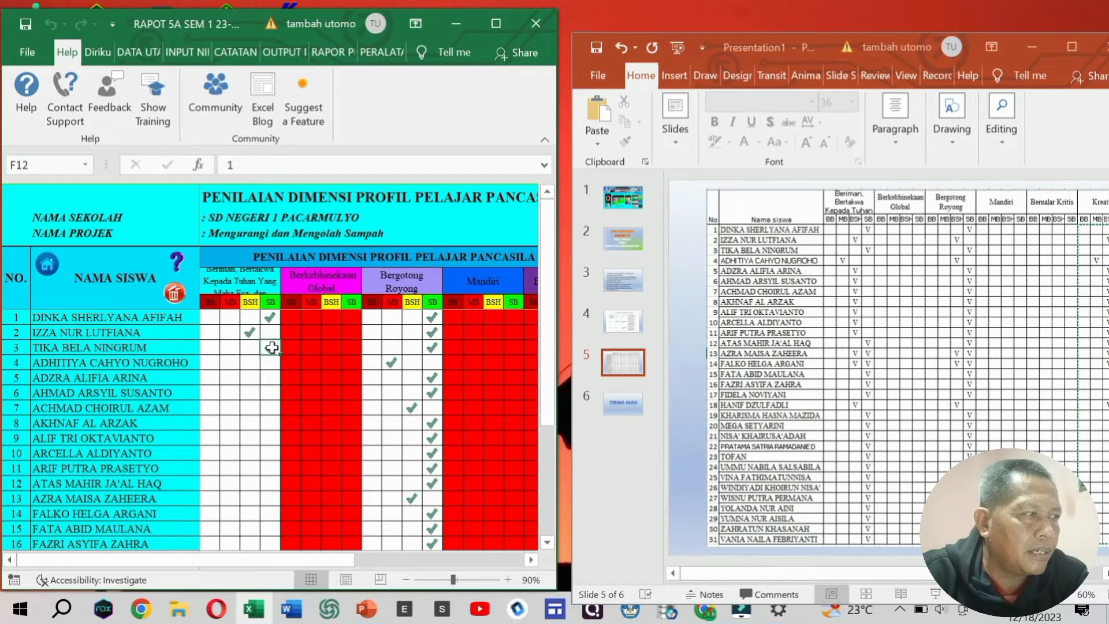
{"action": "left_click", "coordinate": [224, 362]}
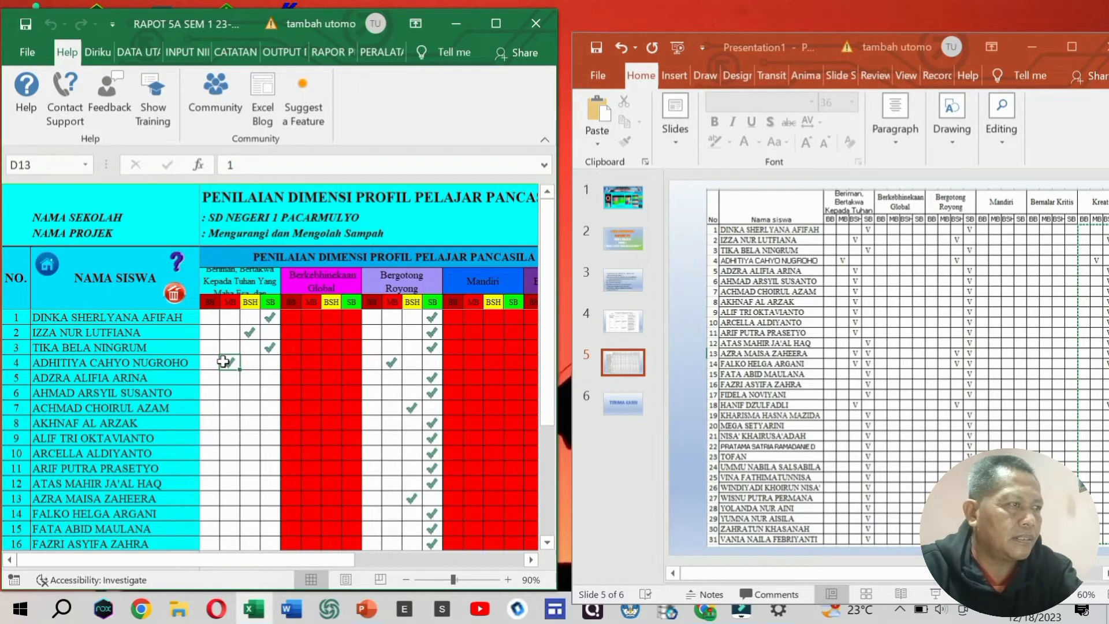
- Mark students 5 to 11 as BSH and student 12 as SB under the Beriman dimension
{"action": "left_click", "coordinate": [250, 377]}
{"action": "left_click", "coordinate": [250, 393]}
{"action": "left_click", "coordinate": [249, 408]}
{"action": "left_click", "coordinate": [249, 422]}
{"action": "left_click", "coordinate": [249, 437]}
{"action": "left_click", "coordinate": [250, 453]}
{"action": "left_click", "coordinate": [250, 426]}
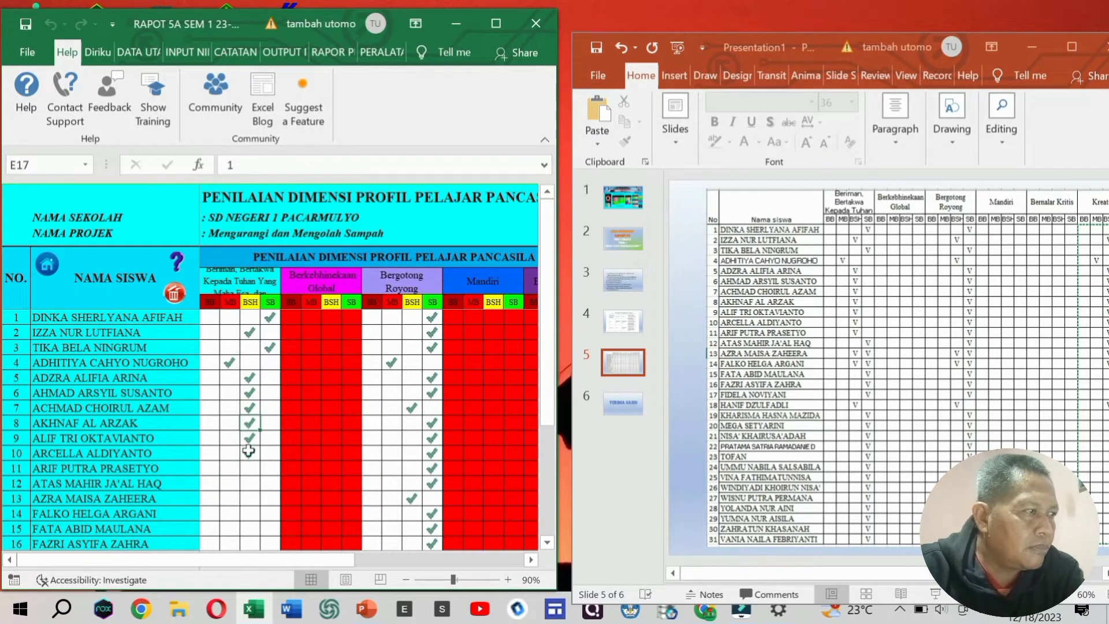
{"action": "left_click", "coordinate": [252, 468]}
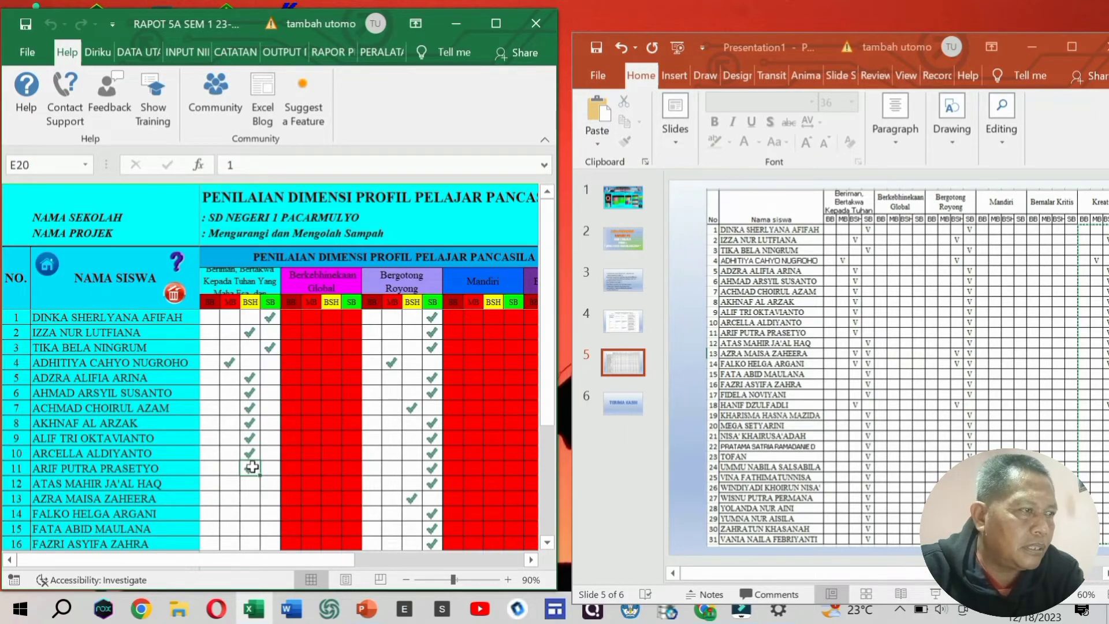
{"action": "left_click", "coordinate": [269, 483]}
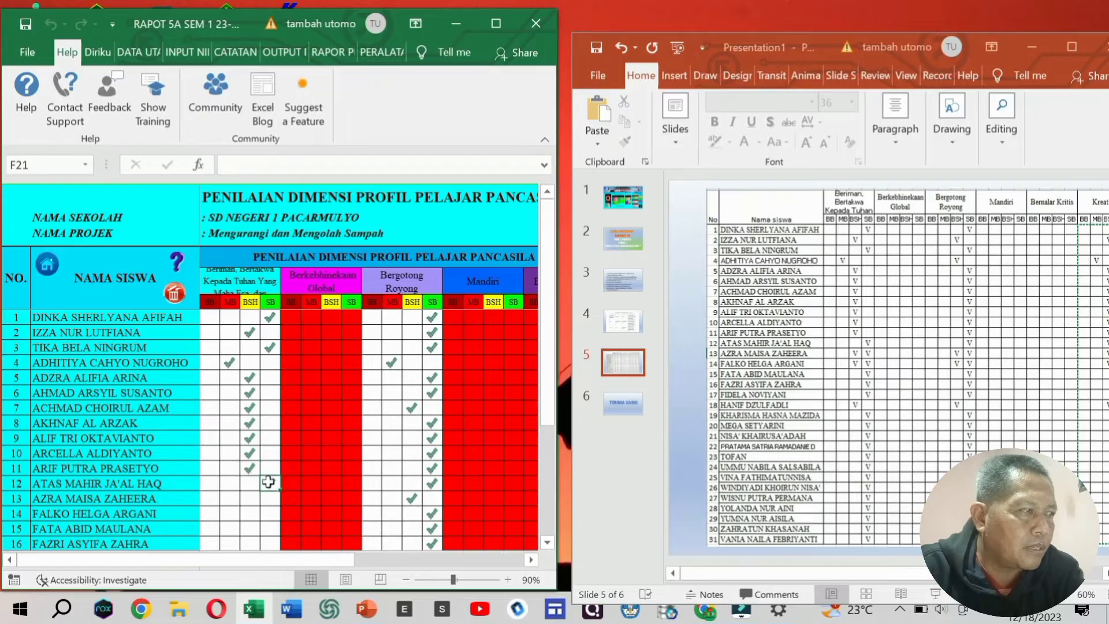
- Mark students 13 and 14 as BSH and students 15 to 17 as SB under the Beriman dimension
{"action": "scroll", "coordinate": [263, 451], "scroll_direction": "down", "scroll_amount": 1}
{"action": "scroll", "coordinate": [263, 450], "scroll_direction": "down", "scroll_amount": 1}
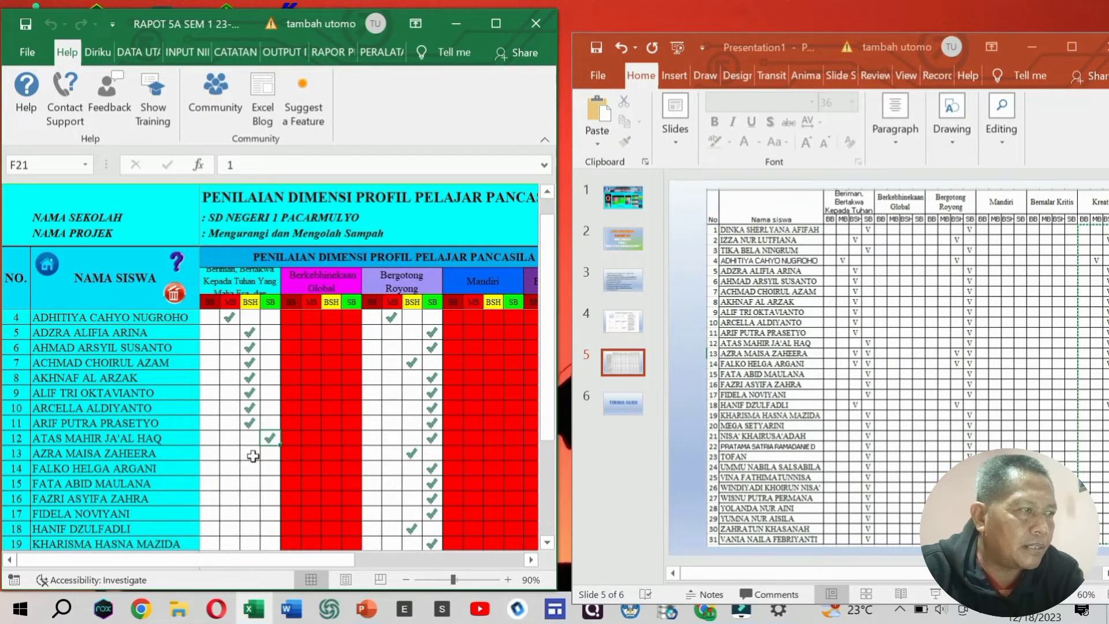
{"action": "left_click", "coordinate": [253, 457]}
{"action": "left_click", "coordinate": [252, 469]}
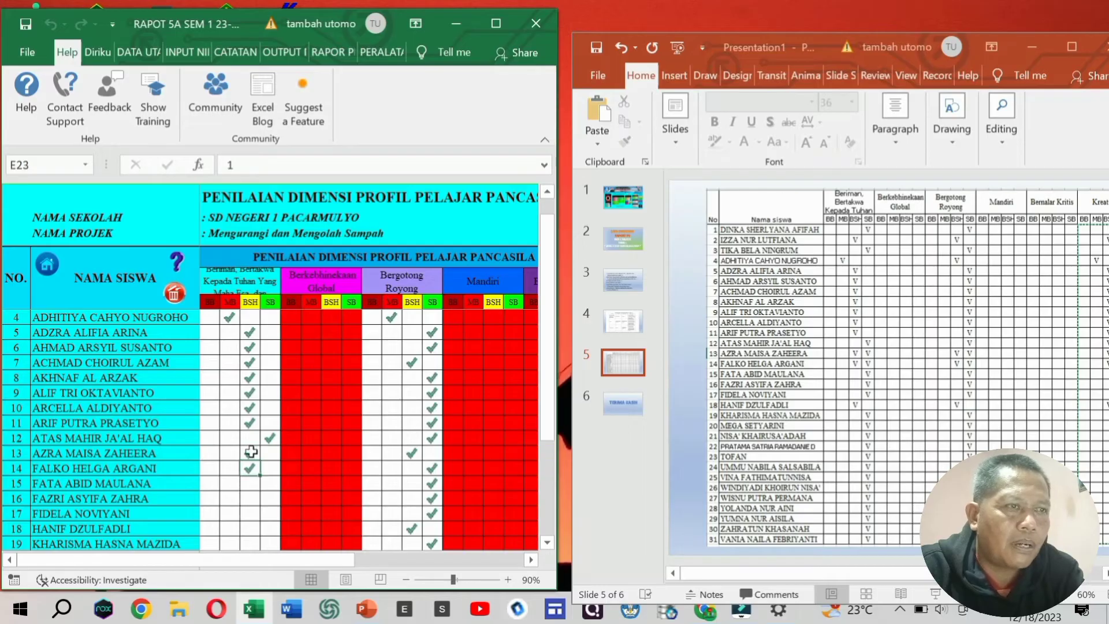
{"action": "scroll", "coordinate": [252, 452], "scroll_direction": "down", "scroll_amount": 3}
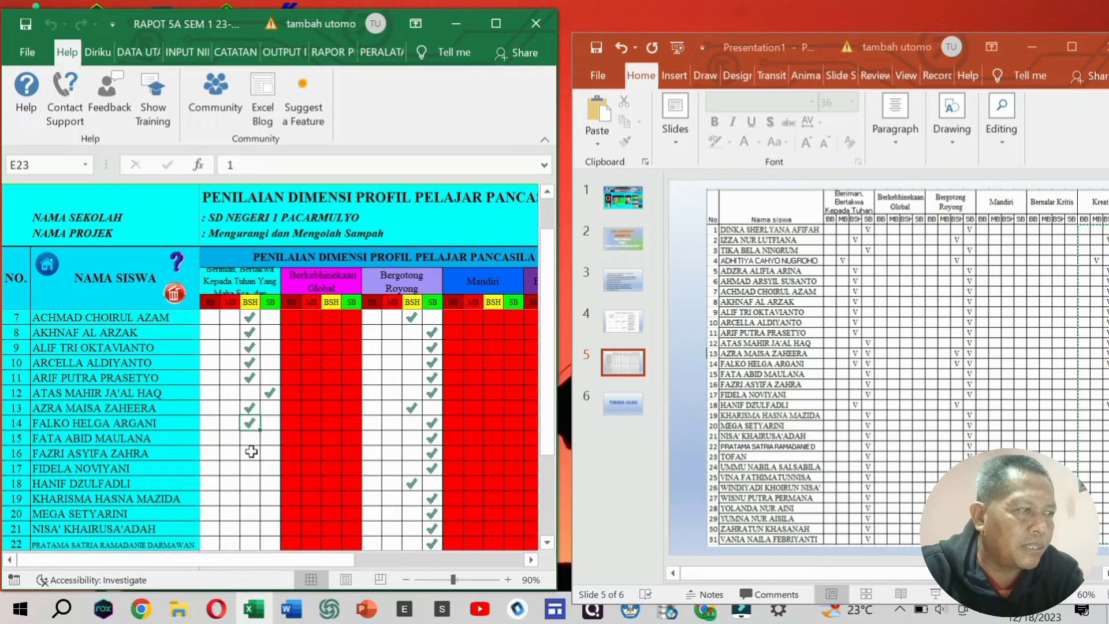
{"action": "left_click", "coordinate": [269, 439]}
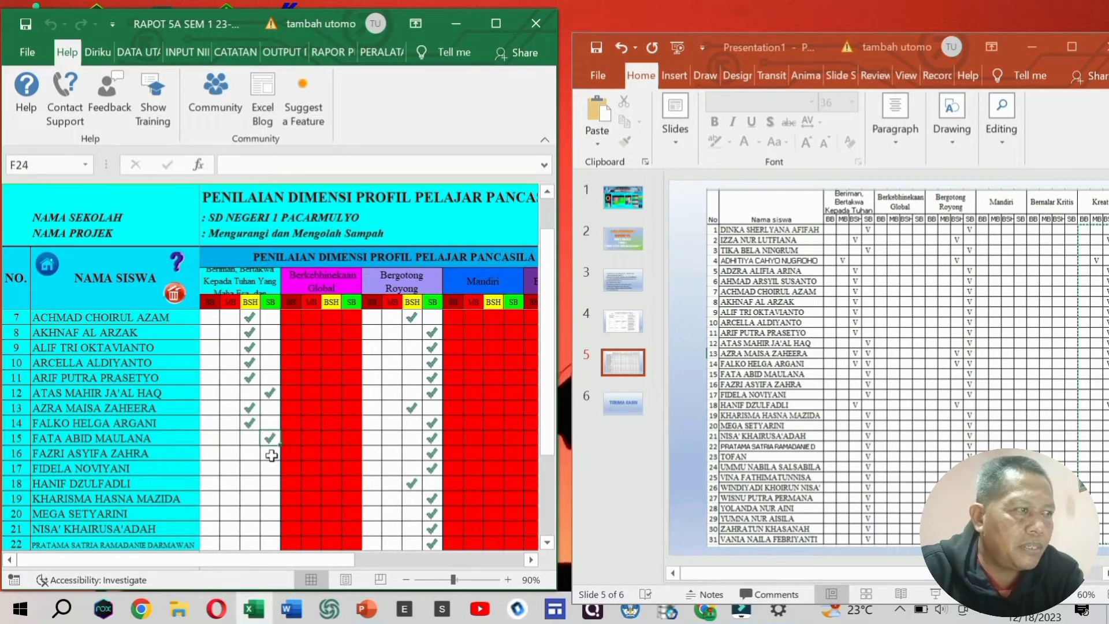
{"action": "left_click", "coordinate": [271, 454]}
{"action": "left_click", "coordinate": [270, 469]}
- Rate student 18 as BSH under the Beriman dimension, clearing the mistaken SB mark in the same row
{"action": "left_click", "coordinate": [271, 483]}
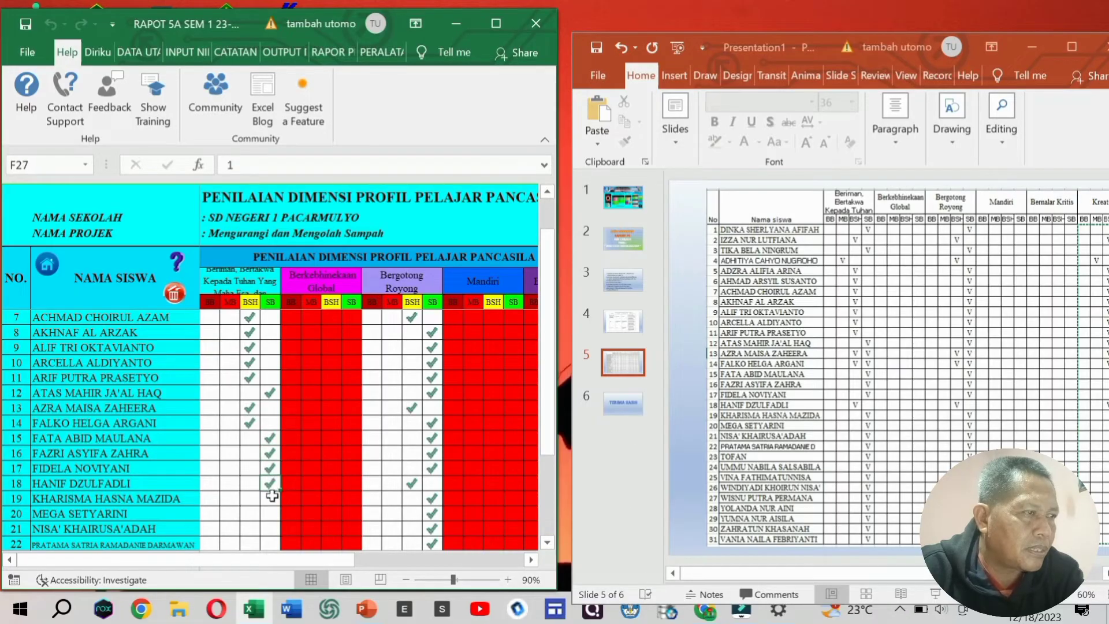
{"action": "left_click", "coordinate": [254, 484]}
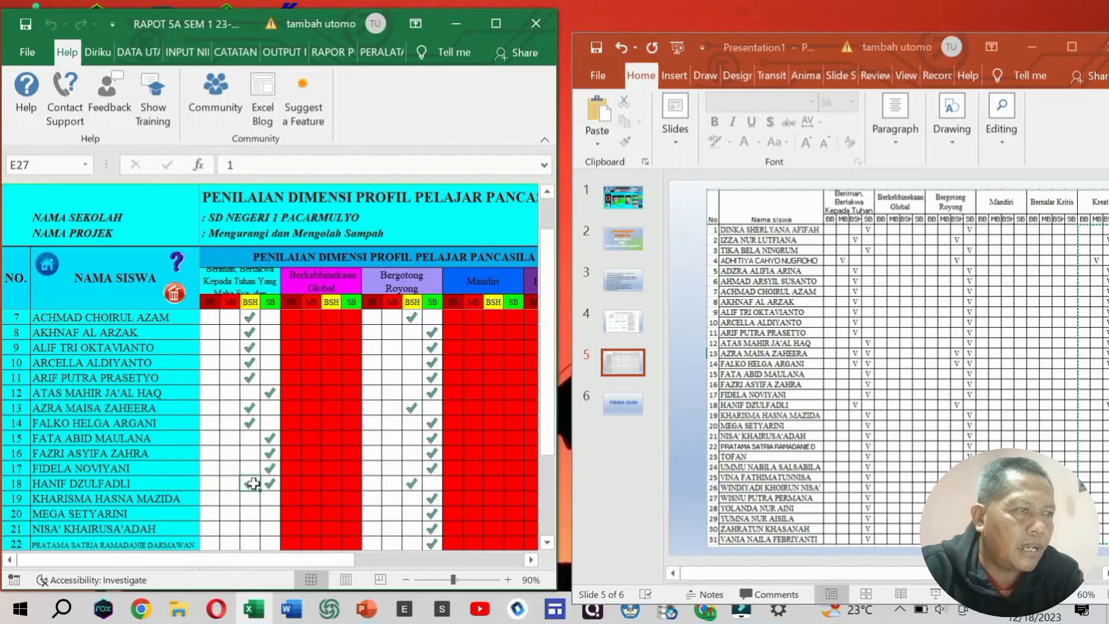
{"action": "scroll", "coordinate": [262, 442], "scroll_direction": "down", "scroll_amount": 1}
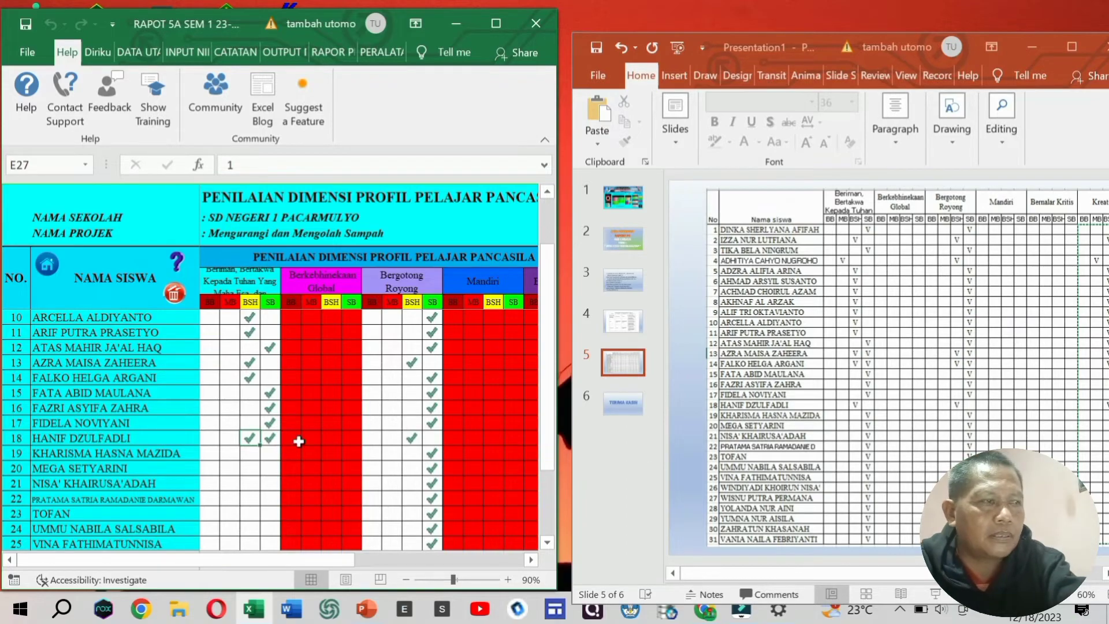
{"action": "left_click", "coordinate": [271, 439]}
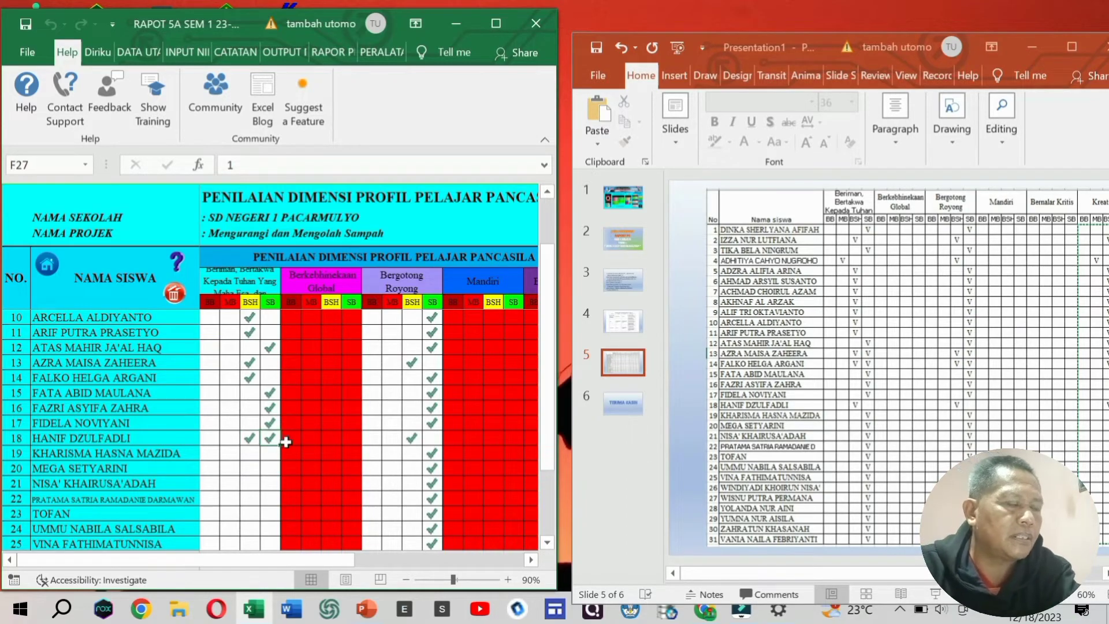
{"action": "key", "text": "Delete"}
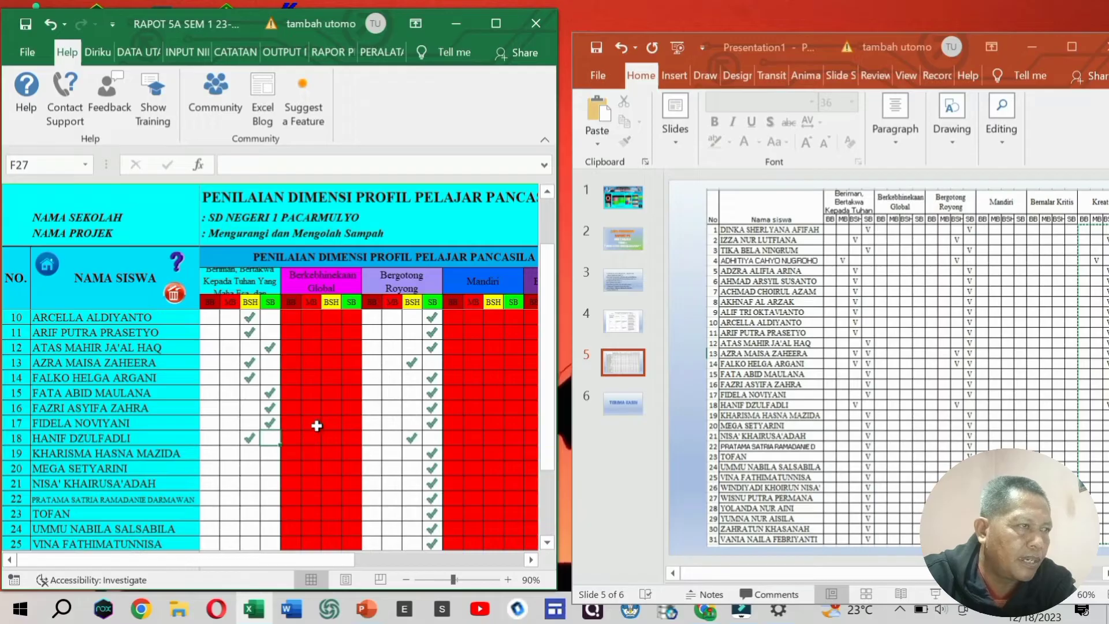
- Mark students 19 to 31 as SB under the Beriman dimension
{"action": "scroll", "coordinate": [277, 376], "scroll_direction": "down", "scroll_amount": 2}
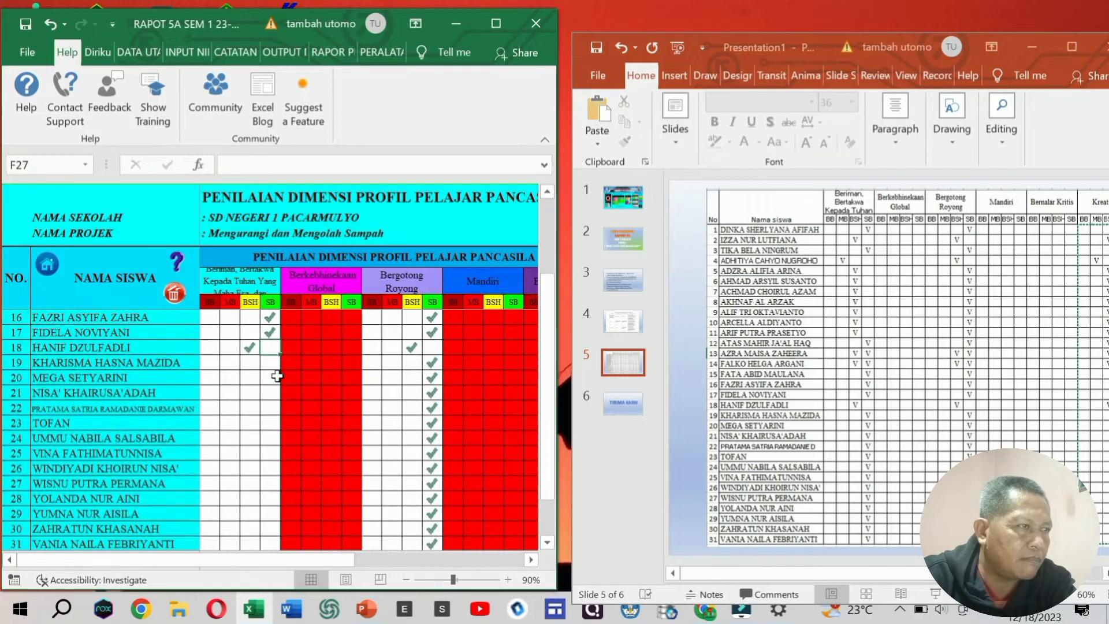
{"action": "left_click", "coordinate": [270, 364]}
{"action": "left_click", "coordinate": [271, 378]}
{"action": "left_click", "coordinate": [271, 393]}
{"action": "left_click", "coordinate": [272, 408]}
{"action": "left_click", "coordinate": [270, 423]}
{"action": "left_click", "coordinate": [270, 438]}
{"action": "left_click", "coordinate": [269, 453]}
{"action": "left_click", "coordinate": [266, 469]}
{"action": "left_click", "coordinate": [268, 484]}
{"action": "left_click", "coordinate": [270, 499]}
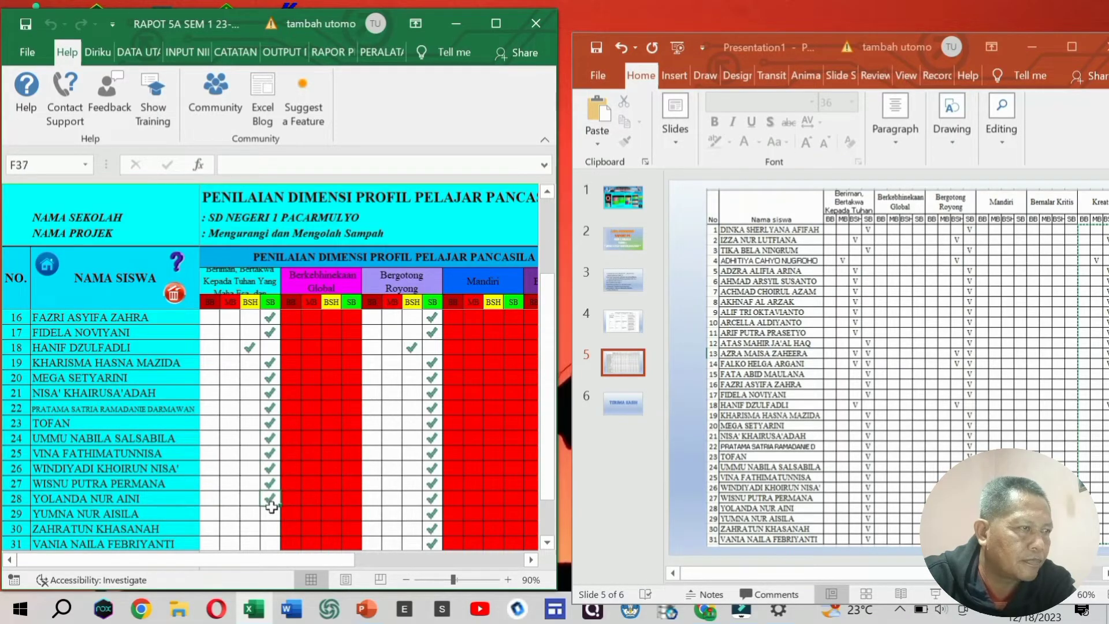
{"action": "scroll", "coordinate": [272, 516], "scroll_direction": "down", "scroll_amount": 1}
{"action": "left_click", "coordinate": [270, 469]}
{"action": "left_click", "coordinate": [271, 485]}
{"action": "left_click", "coordinate": [272, 495]}
- Minimize PowerPoint and maximize the Excel window to show the whole project 1 assessment from the first student
{"action": "scroll", "coordinate": [271, 474], "scroll_direction": "up", "scroll_amount": 6}
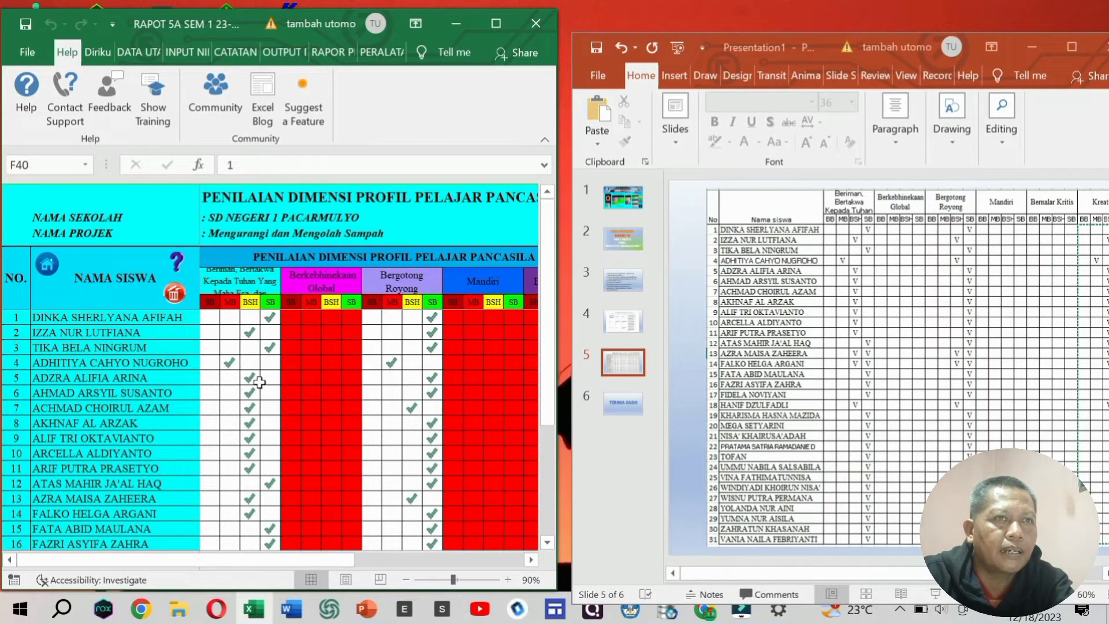
{"action": "left_click", "coordinate": [1034, 46]}
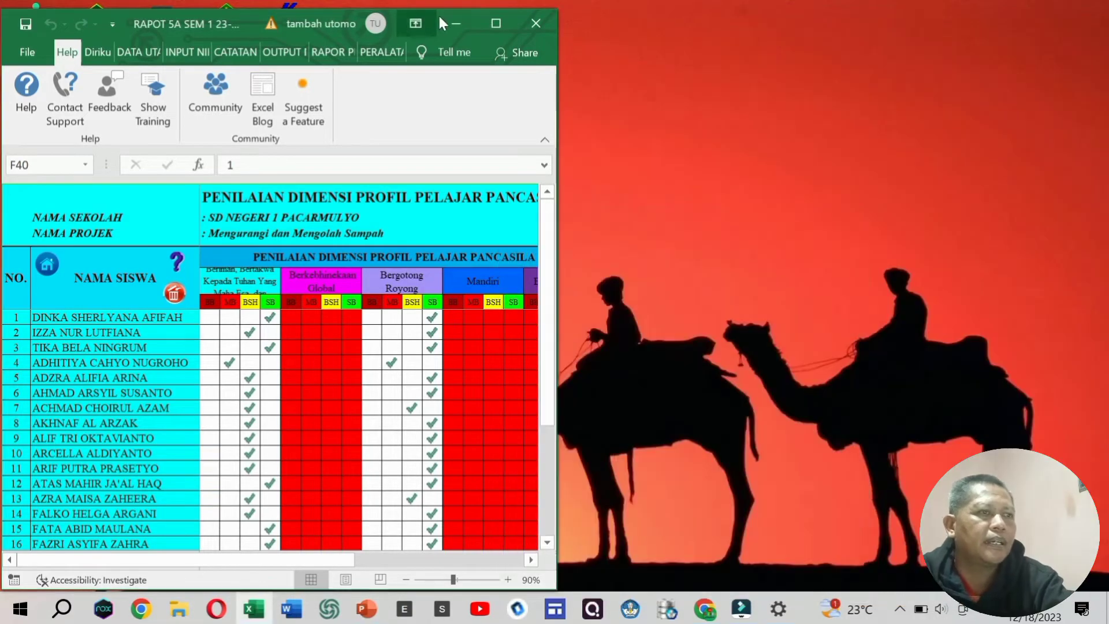
{"action": "left_click", "coordinate": [497, 24]}
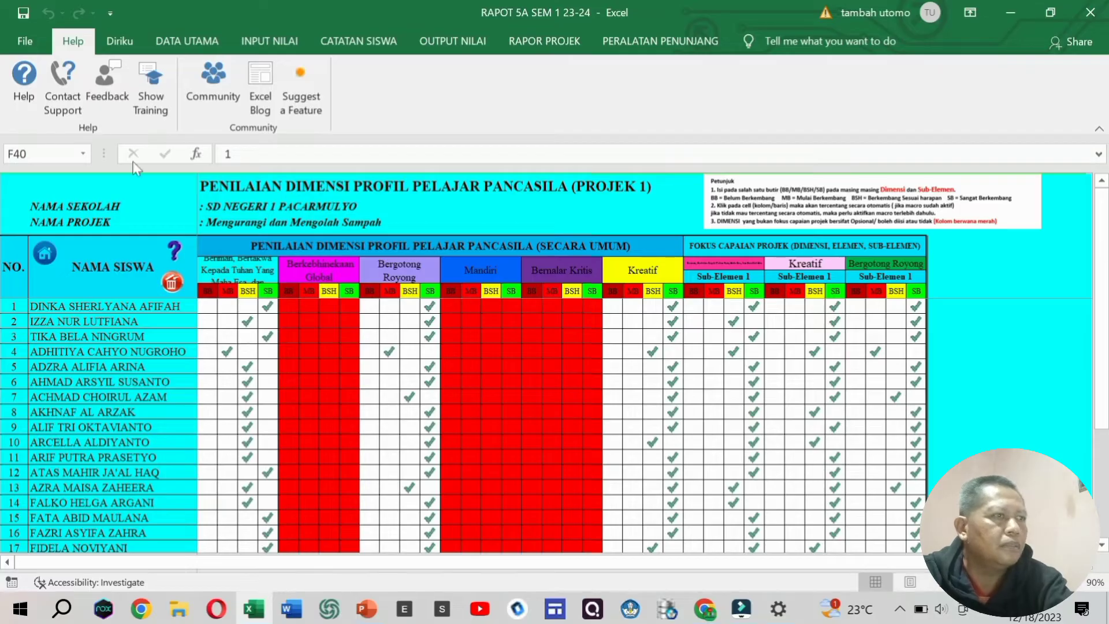
- Save the workbook and open the Catatan Proses sheet of Projek 1 from the home sheet
{"action": "left_click", "coordinate": [25, 16]}
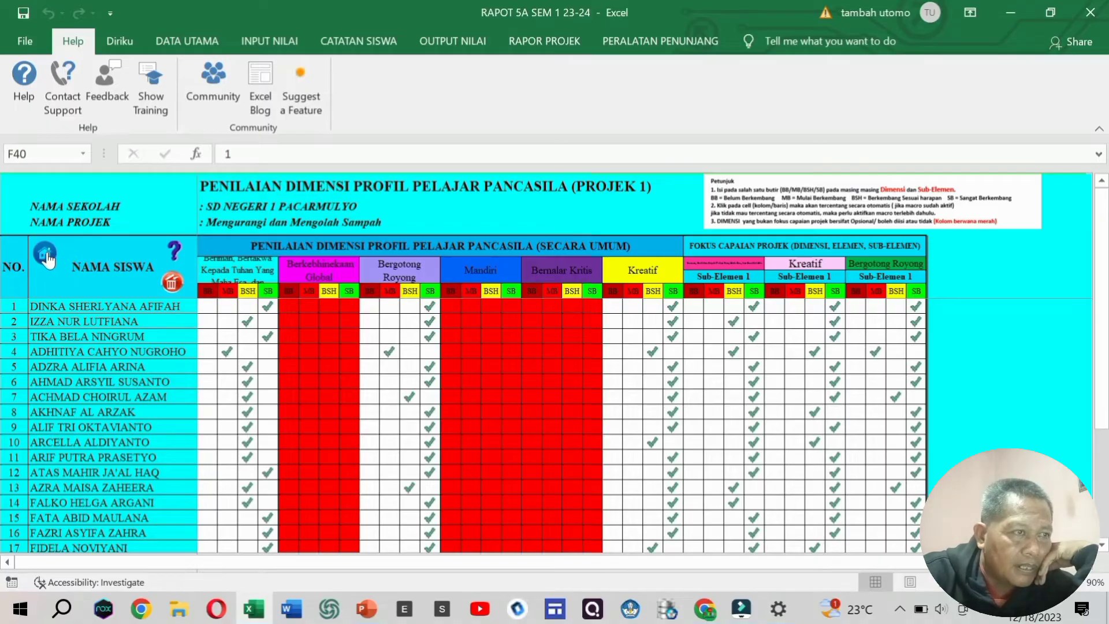
{"action": "left_click", "coordinate": [47, 256]}
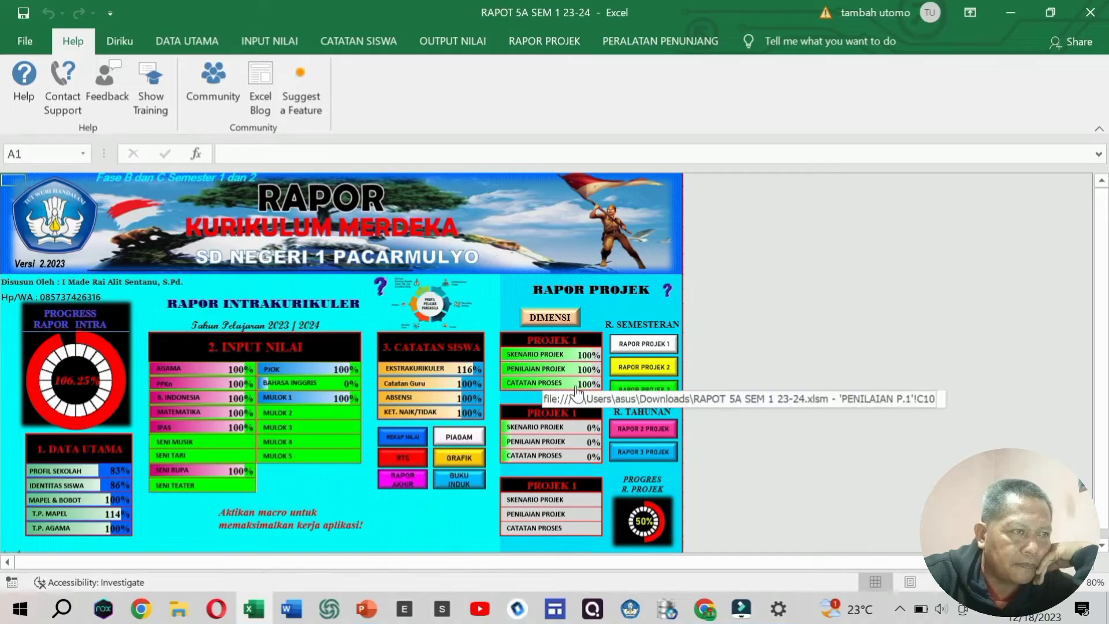
{"action": "left_click", "coordinate": [537, 388]}
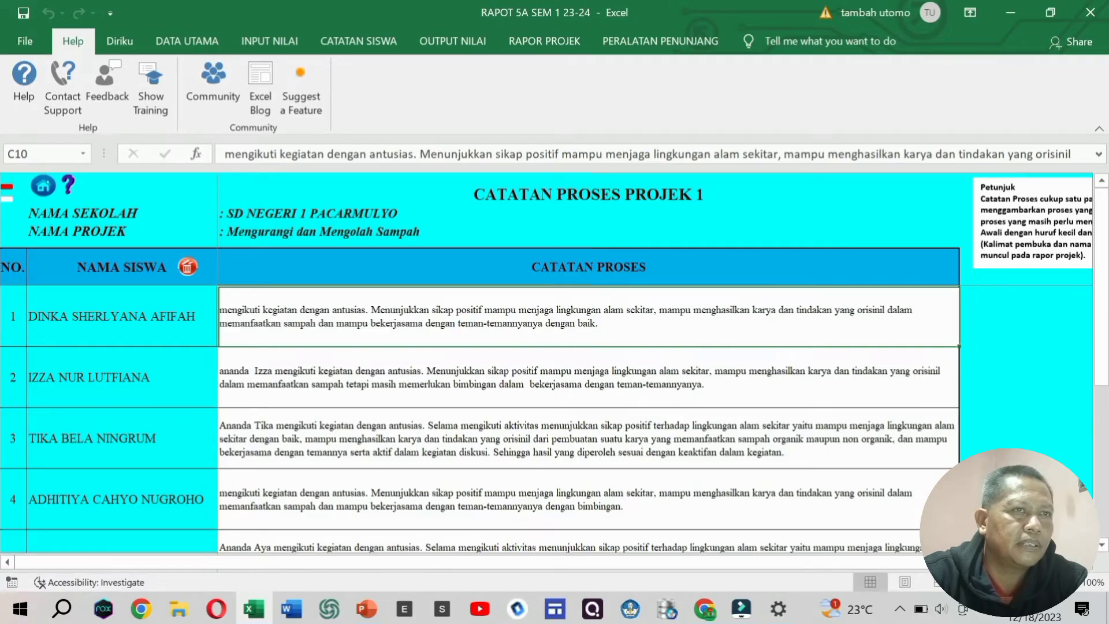
- Shorten the ending of student 1's process note to "mampu bekerjasama dengan baik."
{"action": "double_click", "coordinate": [615, 330]}
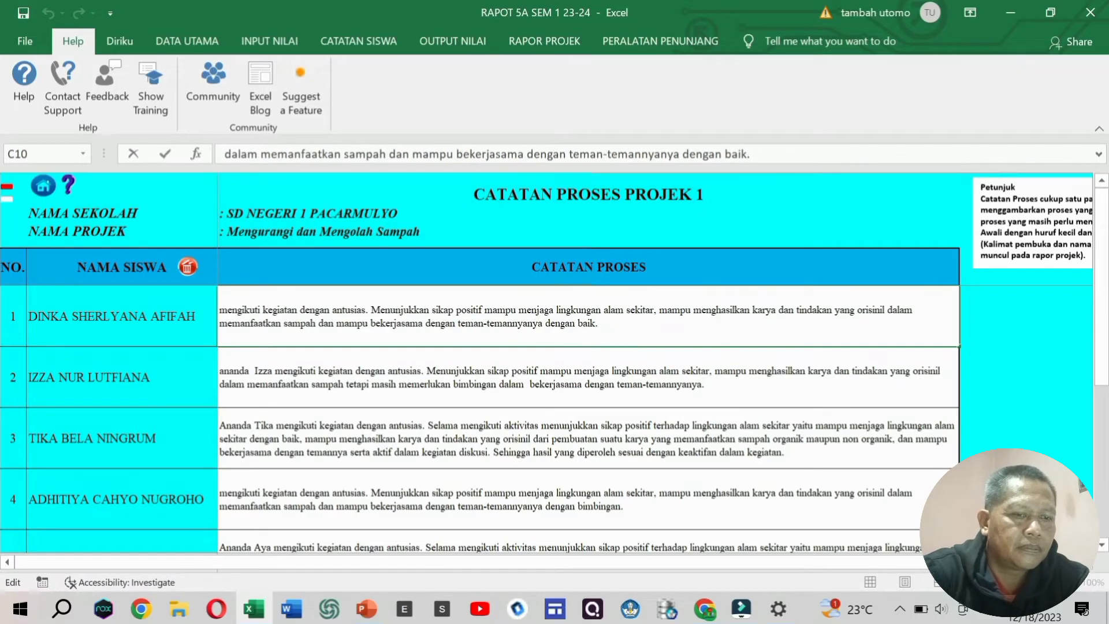
{"action": "key", "text": "BackSpace"}
{"action": "key", "text": "BackSpace"}
{"action": "key", "text": "BackSpace"}
{"action": "key", "text": "BackSpace"}
{"action": "key", "text": "BackSpace"}
{"action": "key", "text": "BackSpace"}
{"action": "key", "text": "BackSpace"}
{"action": "key", "text": "BackSpace"}
{"action": "key", "text": "BackSpace"}
{"action": "key", "text": "BackSpace"}
{"action": "key", "text": "BackSpace"}
{"action": "key", "text": "BackSpace"}
{"action": "key", "text": "BackSpace"}
{"action": "key", "text": "BackSpace"}
{"action": "key", "text": "BackSpace"}
{"action": "key", "text": "BackSpace"}
{"action": "key", "text": "BackSpace"}
{"action": "key", "text": "BackSpace"}
{"action": "key", "text": "BackSpace"}
{"action": "key", "text": "BackSpace"}
{"action": "key", "text": "BackSpace"}
{"action": "key", "text": "BackSpace"}
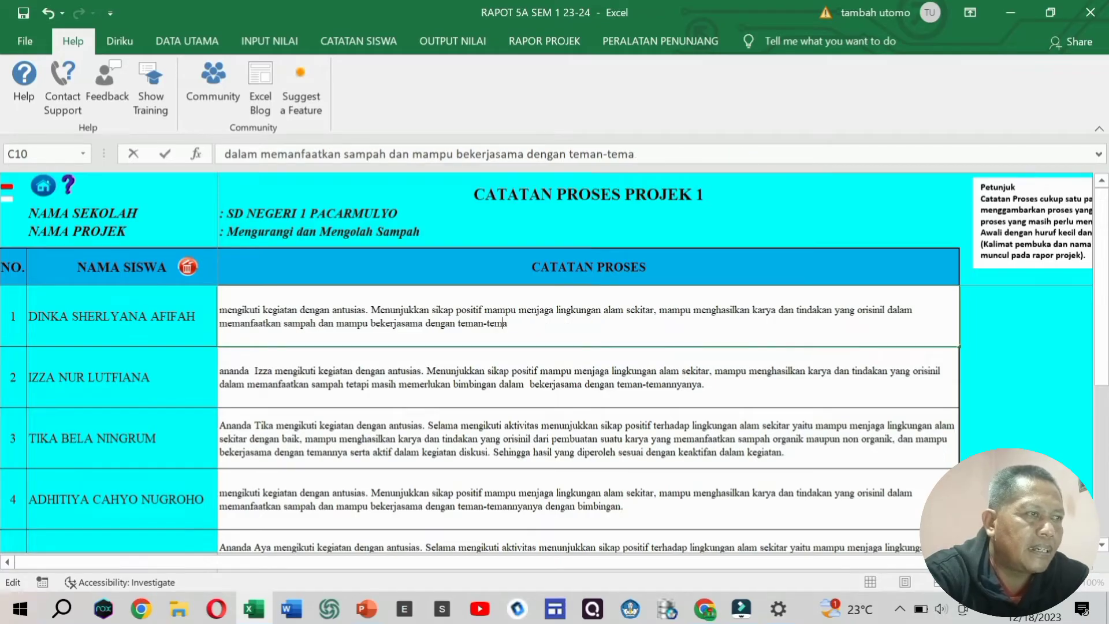
{"action": "type", "text": "aik"}
{"action": "key", "text": "BackSpace"}
{"action": "key", "text": "BackSpace"}
{"action": "key", "text": "BackSpace"}
{"action": "type", "text": "baik"}
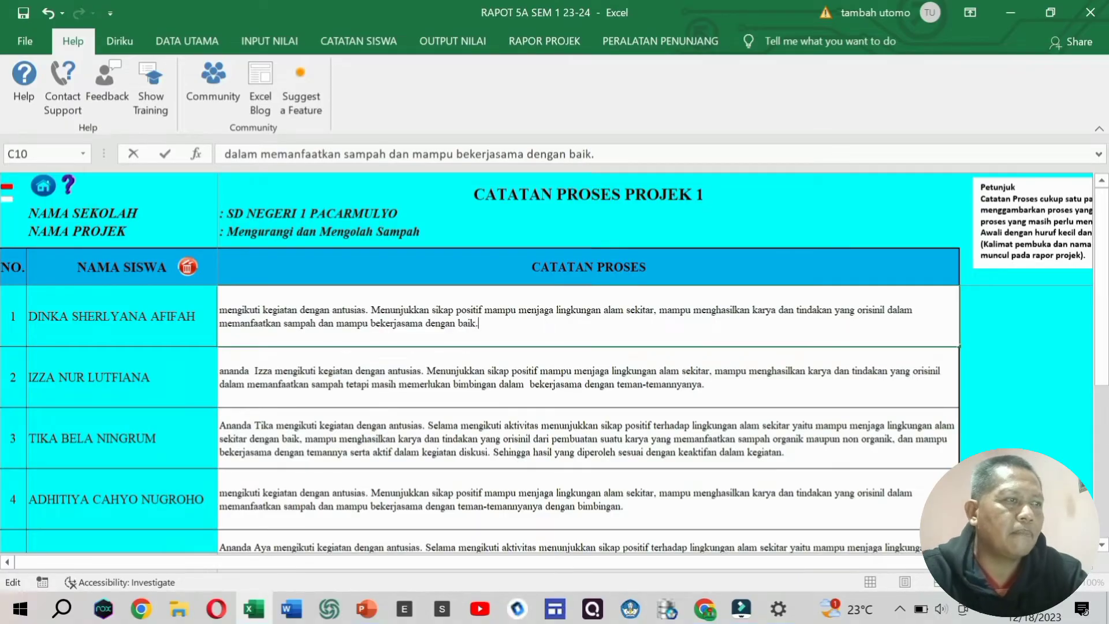
{"action": "type", "text": "."}
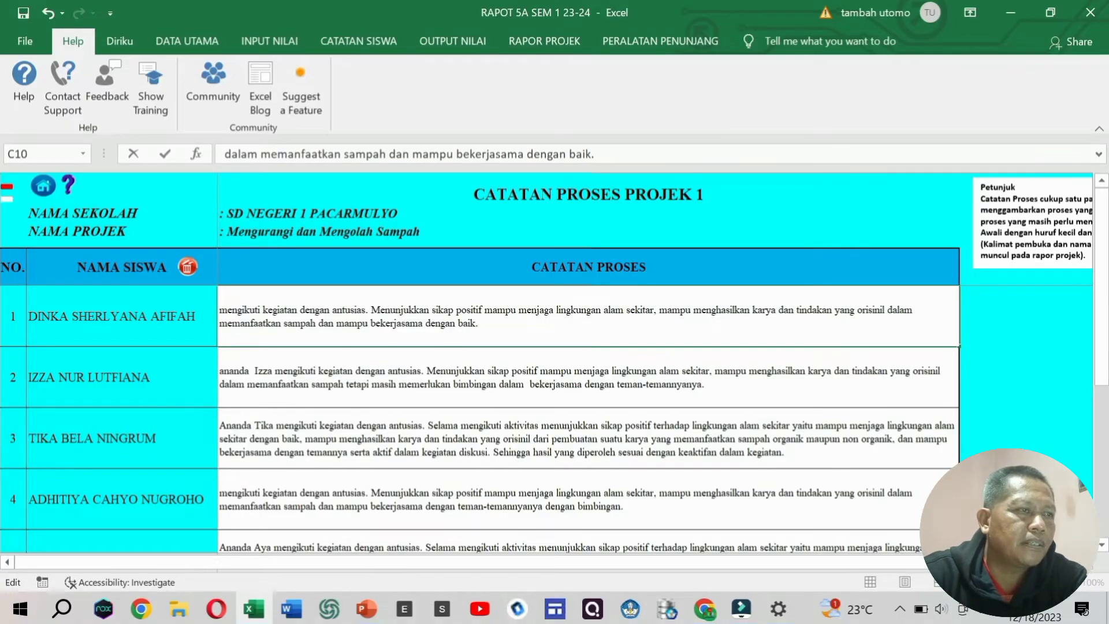
{"action": "left_click", "coordinate": [507, 354]}
{"action": "left_click", "coordinate": [510, 319]}
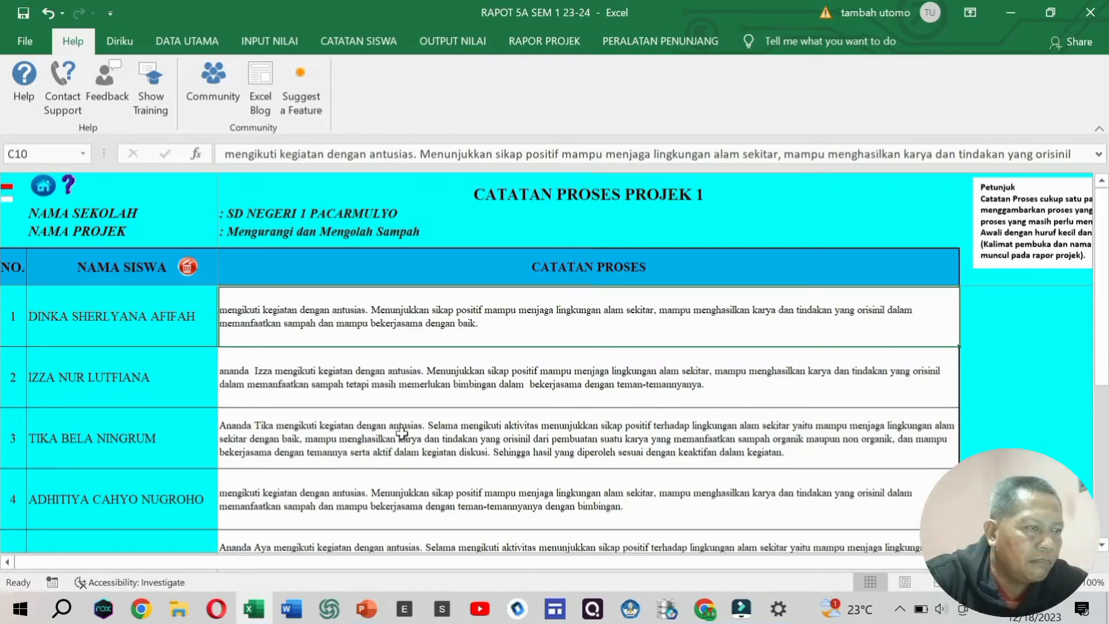
- Check student 4's ratings on the maximized PowerPoint score slide and return to the process notes in Excel
{"action": "left_click", "coordinate": [367, 608]}
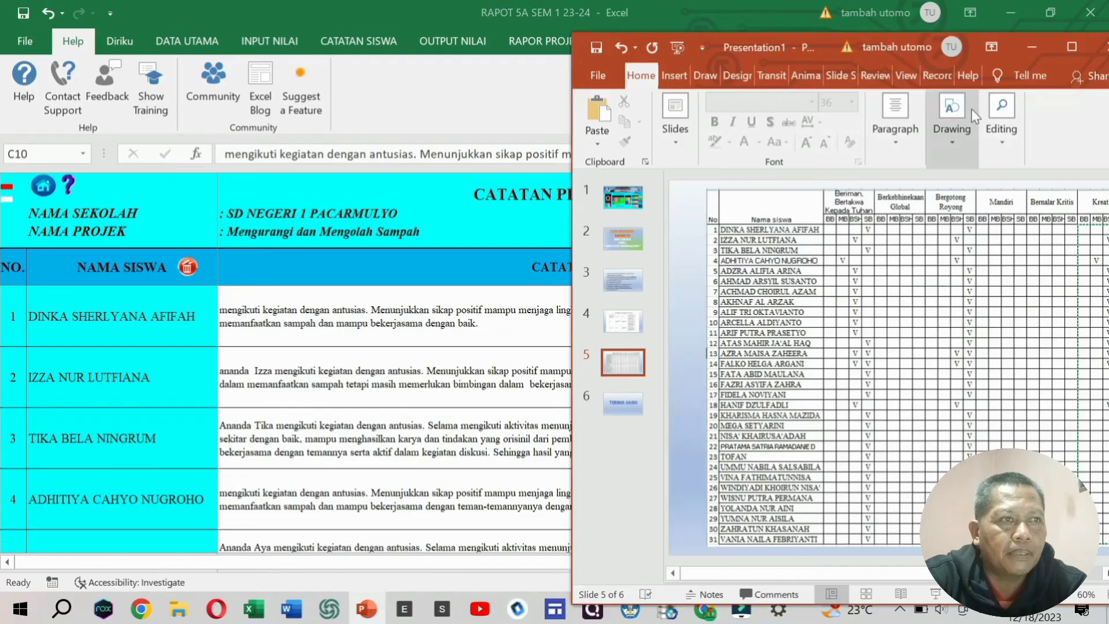
{"action": "left_click", "coordinate": [1071, 48]}
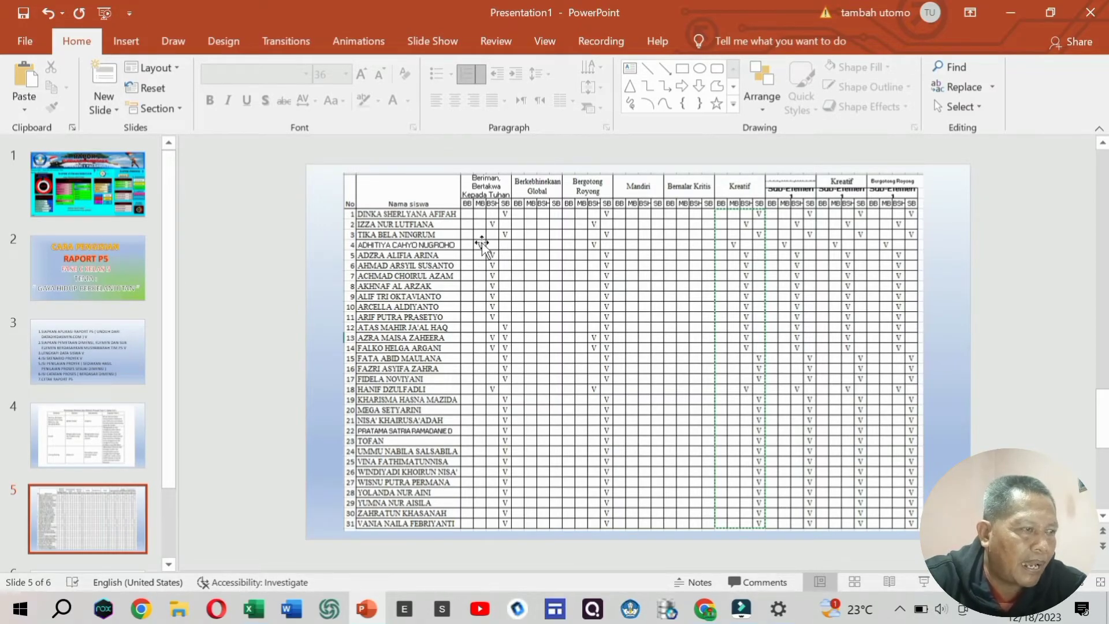
{"action": "left_click", "coordinate": [254, 609]}
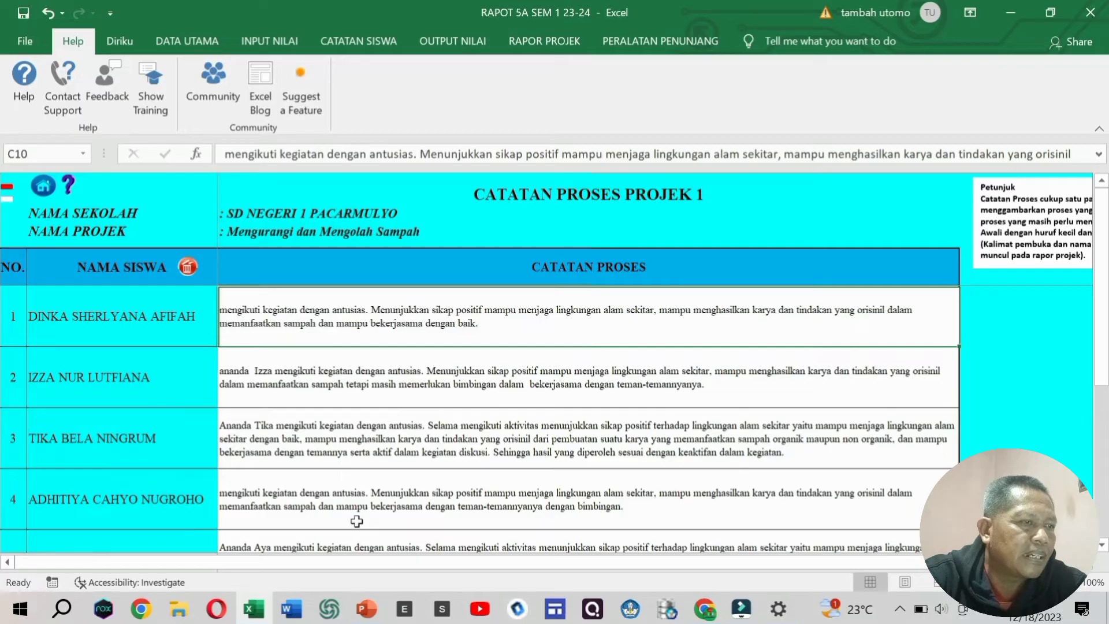
- Correct the ending of student 4's process note to "mampu bekerjasama dengan teman-temannya dengan bimbingan."
{"action": "left_click", "coordinate": [539, 519]}
{"action": "key", "text": "F2"}
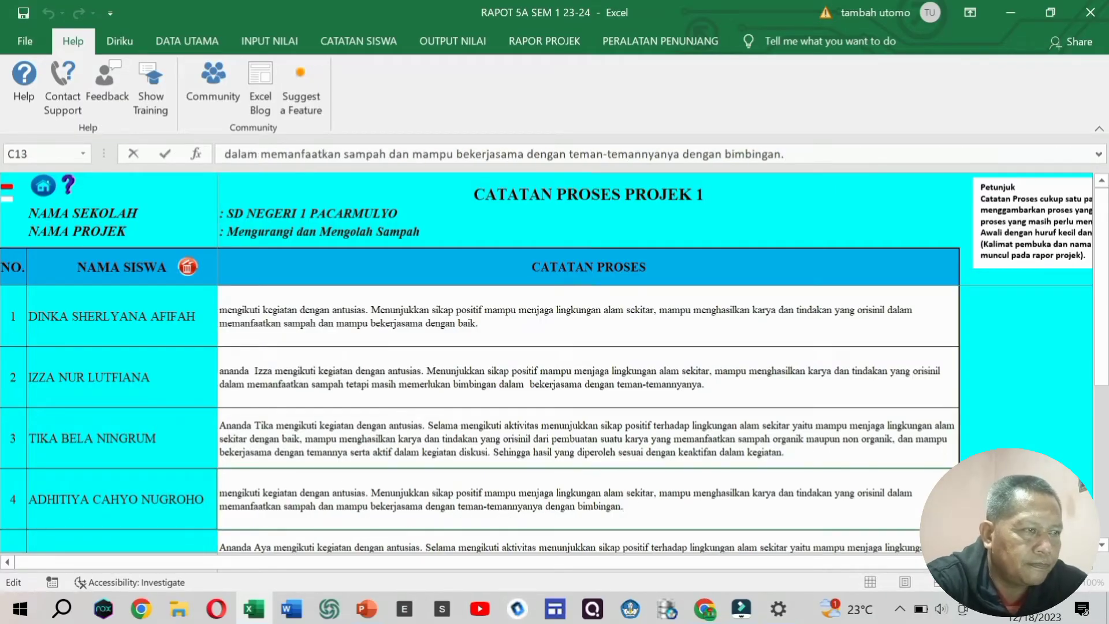
{"action": "key", "text": "BackSpace"}
{"action": "key", "text": "BackSpace"}
{"action": "key", "text": "BackSpace"}
{"action": "key", "text": "BackSpace"}
{"action": "key", "text": "BackSpace"}
{"action": "key", "text": "BackSpace"}
{"action": "key", "text": "BackSpace"}
{"action": "key", "text": "BackSpace"}
{"action": "key", "text": "BackSpace"}
{"action": "key", "text": "BackSpace"}
{"action": "key", "text": "BackSpace"}
{"action": "key", "text": "BackSpace"}
{"action": "key", "text": "BackSpace"}
{"action": "key", "text": "BackSpace"}
{"action": "key", "text": "BackSpace"}
{"action": "key", "text": "BackSpace"}
{"action": "key", "text": "BackSpace"}
{"action": "key", "text": "BackSpace"}
{"action": "key", "text": "BackSpace"}
{"action": "key", "text": "BackSpace"}
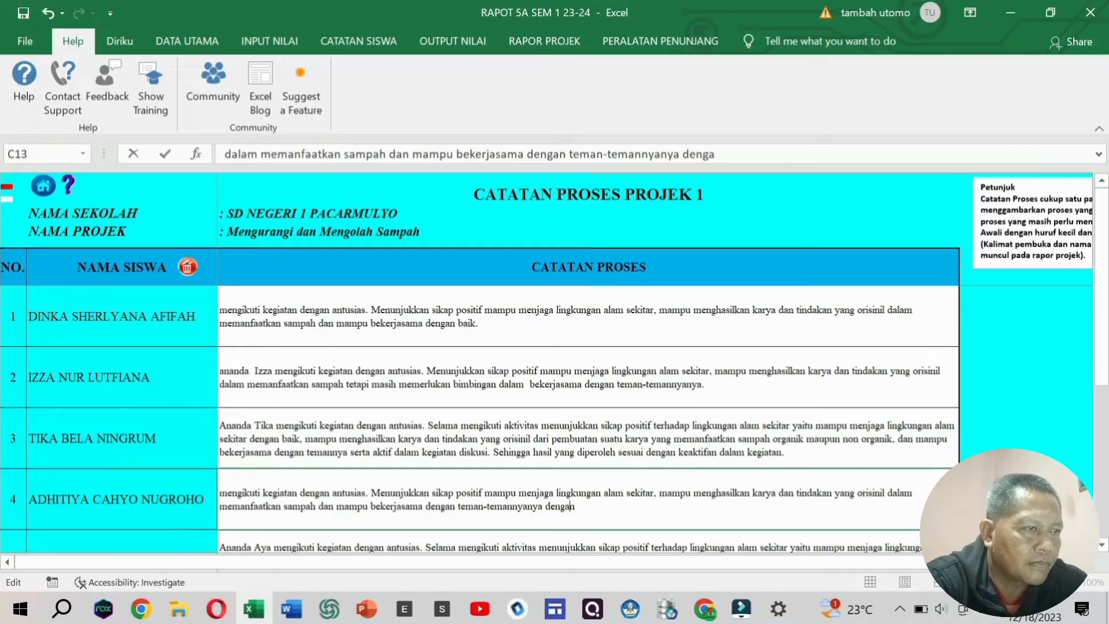
{"action": "key", "text": "BackSpace"}
{"action": "key", "text": "BackSpace"}
{"action": "key", "text": "BackSpace"}
{"action": "key", "text": "BackSpace"}
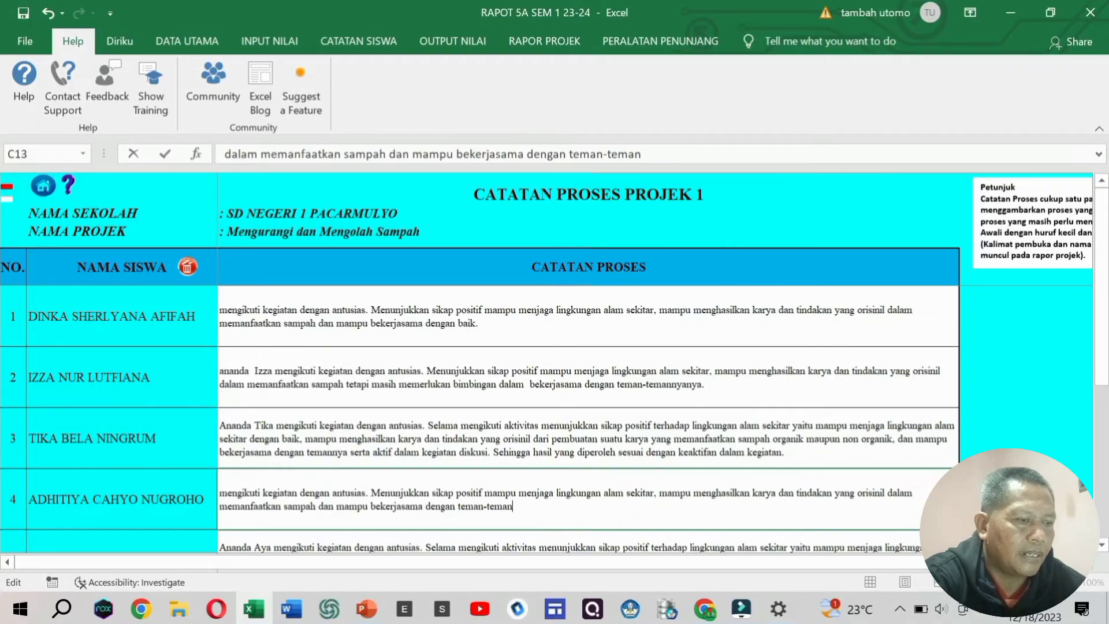
{"action": "type", "text": "ny"}
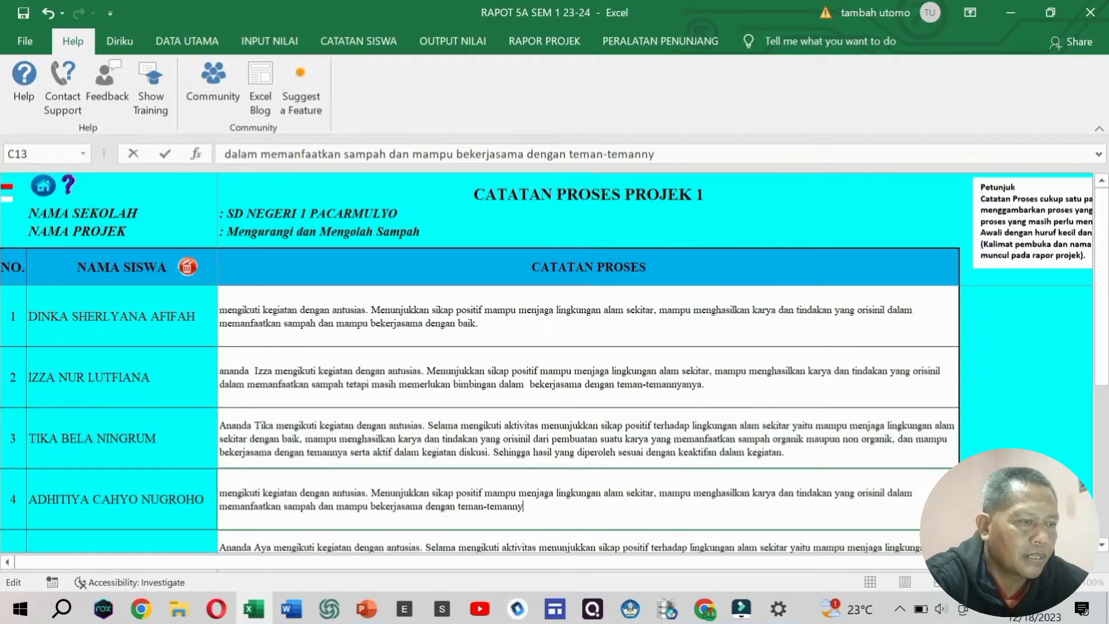
{"action": "type", "text": "a dengan "}
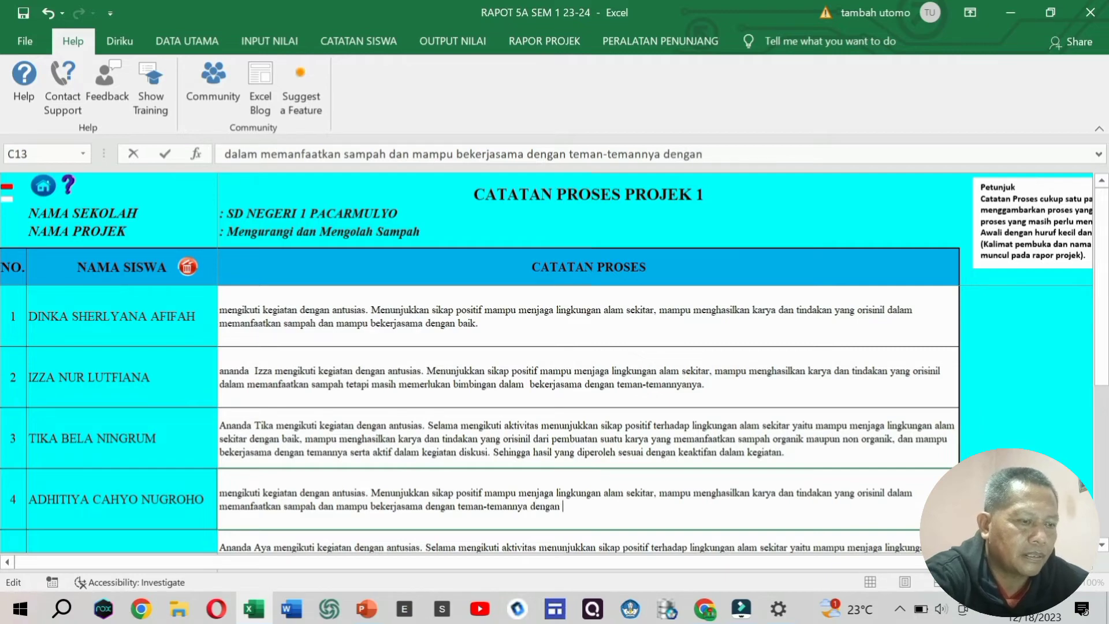
{"action": "type", "text": "bimbingan"}
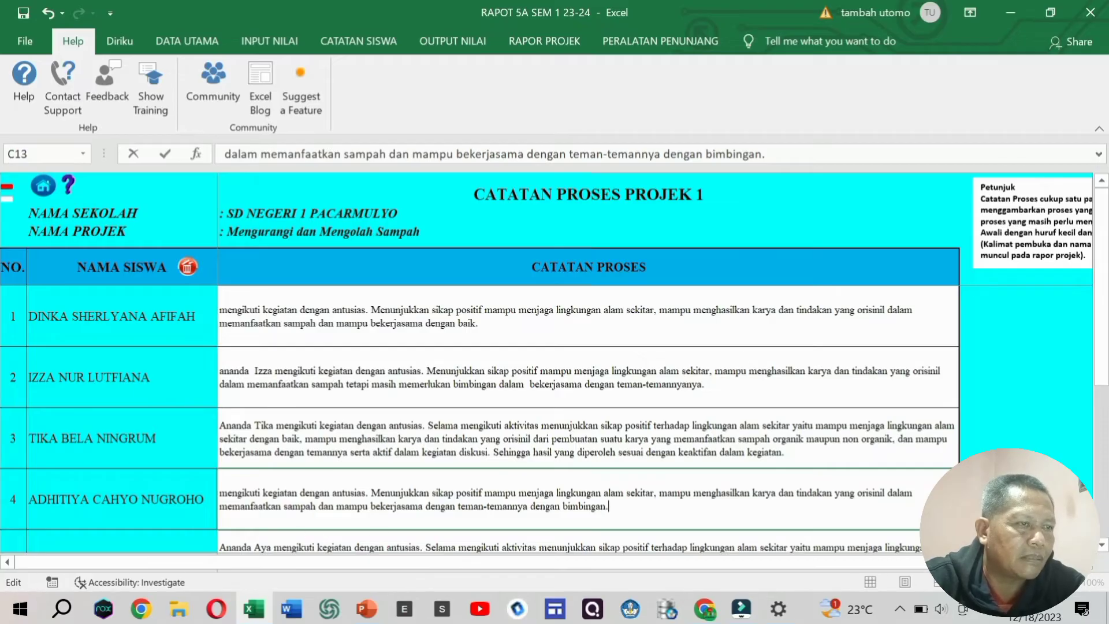
- Shorten the ending of student 4's process note to "mampu bekerjasama dengan bimbingan."
{"action": "key", "text": "BackSpace"}
{"action": "key", "text": "BackSpace"}
{"action": "key", "text": "BackSpace"}
{"action": "key", "text": "BackSpace"}
{"action": "key", "text": "BackSpace"}
{"action": "key", "text": "BackSpace"}
{"action": "key", "text": "BackSpace"}
{"action": "key", "text": "BackSpace"}
{"action": "key", "text": "BackSpace"}
{"action": "key", "text": "BackSpace"}
{"action": "key", "text": "BackSpace"}
{"action": "key", "text": "BackSpace"}
{"action": "key", "text": "BackSpace"}
{"action": "key", "text": "BackSpace"}
{"action": "key", "text": "BackSpace"}
{"action": "key", "text": "BackSpace"}
{"action": "key", "text": "BackSpace"}
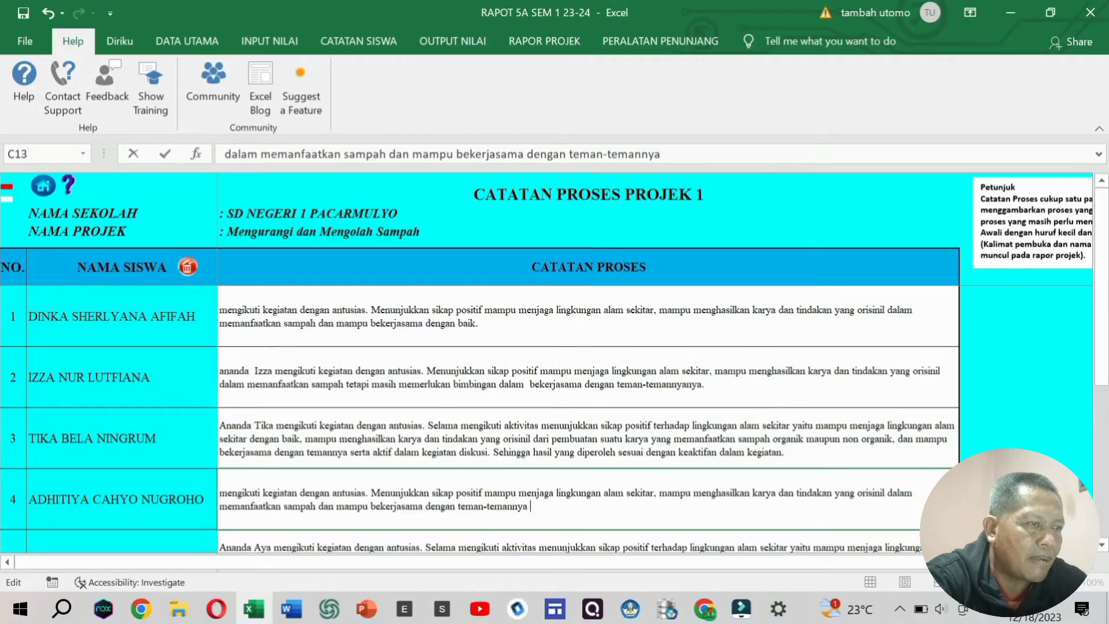
{"action": "key", "text": "BackSpace"}
{"action": "key", "text": "BackSpace"}
{"action": "key", "text": "BackSpace"}
{"action": "key", "text": "BackSpace"}
{"action": "key", "text": "BackSpace"}
{"action": "key", "text": "BackSpace"}
{"action": "key", "text": "BackSpace"}
{"action": "key", "text": "BackSpace"}
{"action": "key", "text": "BackSpace"}
{"action": "key", "text": "BackSpace"}
{"action": "key", "text": "BackSpace"}
{"action": "key", "text": "BackSpace"}
{"action": "key", "text": "BackSpace"}
{"action": "key", "text": "BackSpace"}
{"action": "key", "text": "BackSpace"}
{"action": "type", "text": "bimbingan."}
{"action": "left_click", "coordinate": [548, 456]}
{"action": "left_click", "coordinate": [523, 494]}
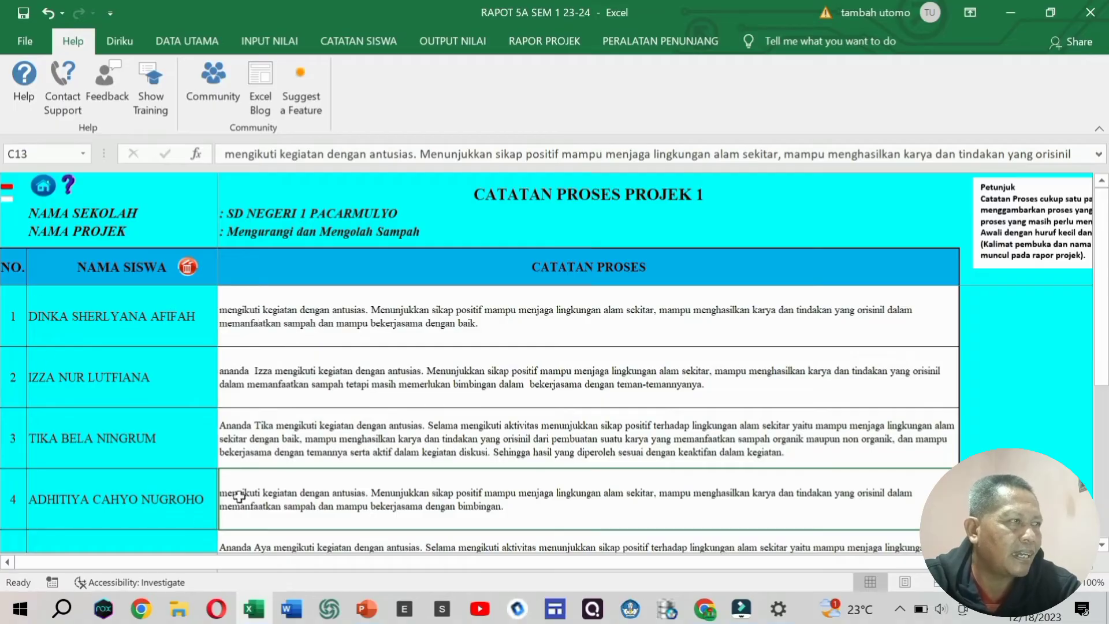
- Return to the home sheet, open Rapor Projek 1 and set the displayed report to student 1
{"action": "left_click", "coordinate": [45, 187]}
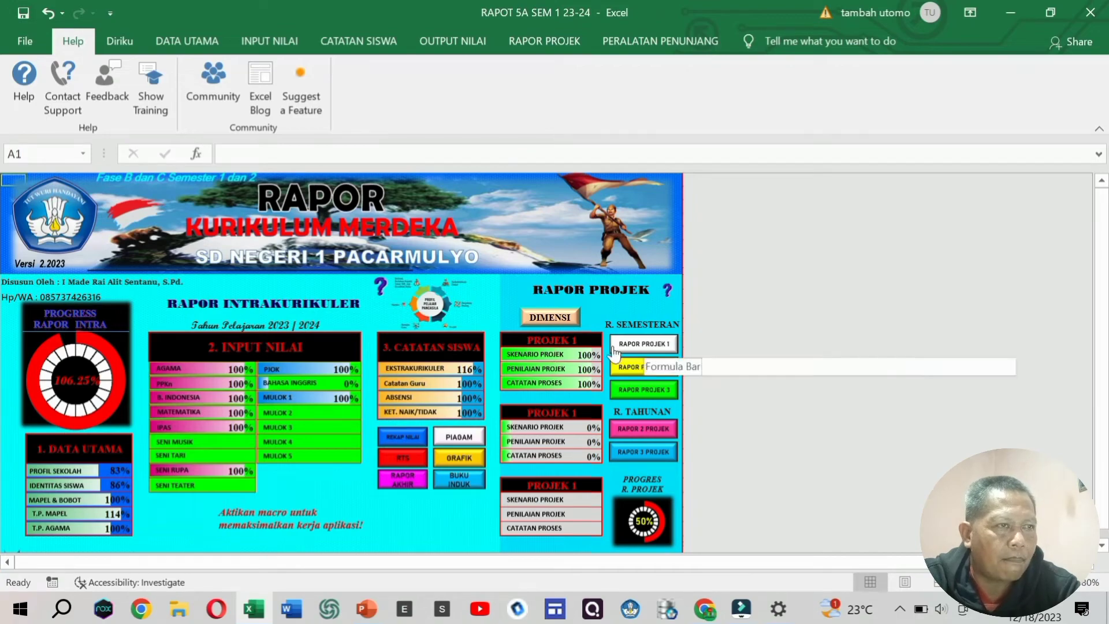
{"action": "left_click", "coordinate": [672, 356]}
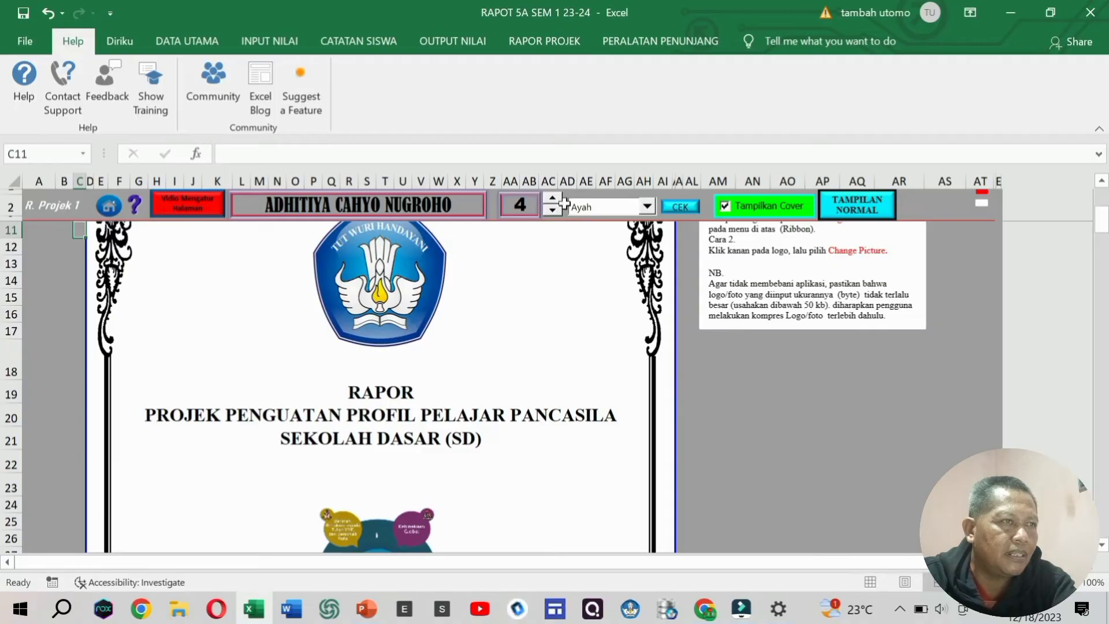
{"action": "left_click", "coordinate": [553, 211]}
{"action": "left_click", "coordinate": [553, 211]}
{"action": "left_click", "coordinate": [553, 211]}
- Review student 1's report cover, project description and dimension ratings, comparing the ratings with the PowerPoint score slide, and return to Excel
{"action": "scroll", "coordinate": [500, 277], "scroll_direction": "down", "scroll_amount": 4}
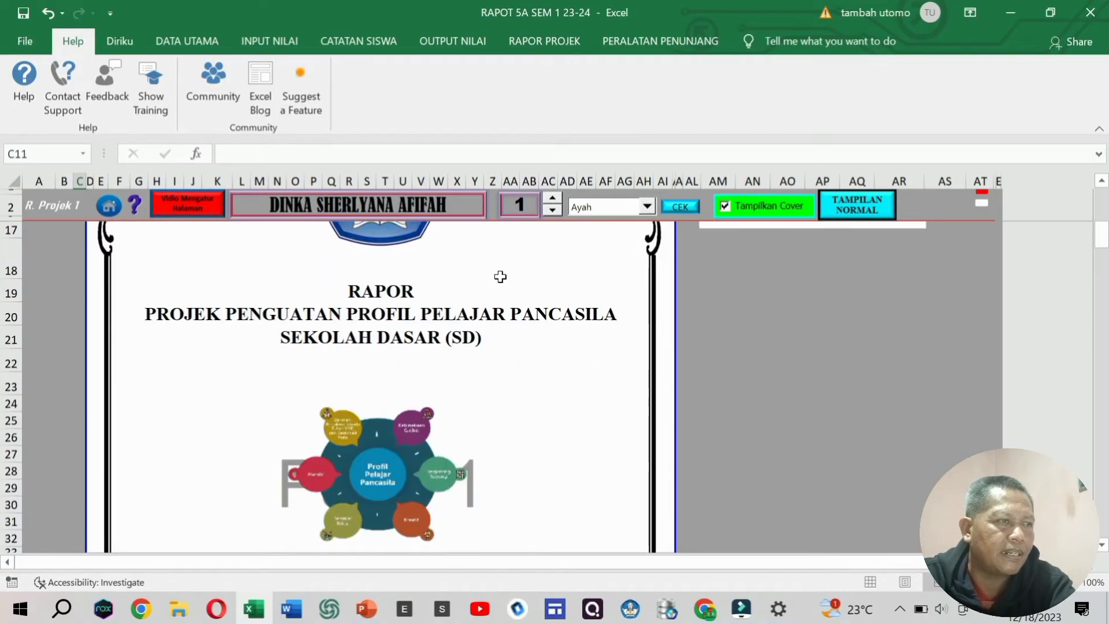
{"action": "scroll", "coordinate": [500, 282], "scroll_direction": "down", "scroll_amount": 4}
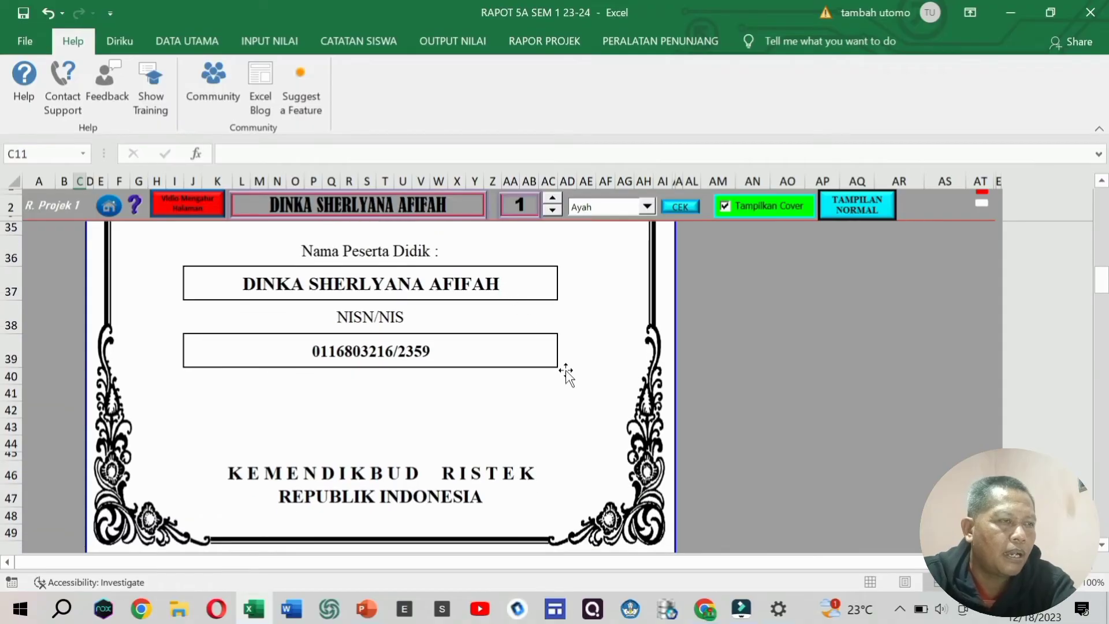
{"action": "scroll", "coordinate": [567, 376], "scroll_direction": "down", "scroll_amount": 8}
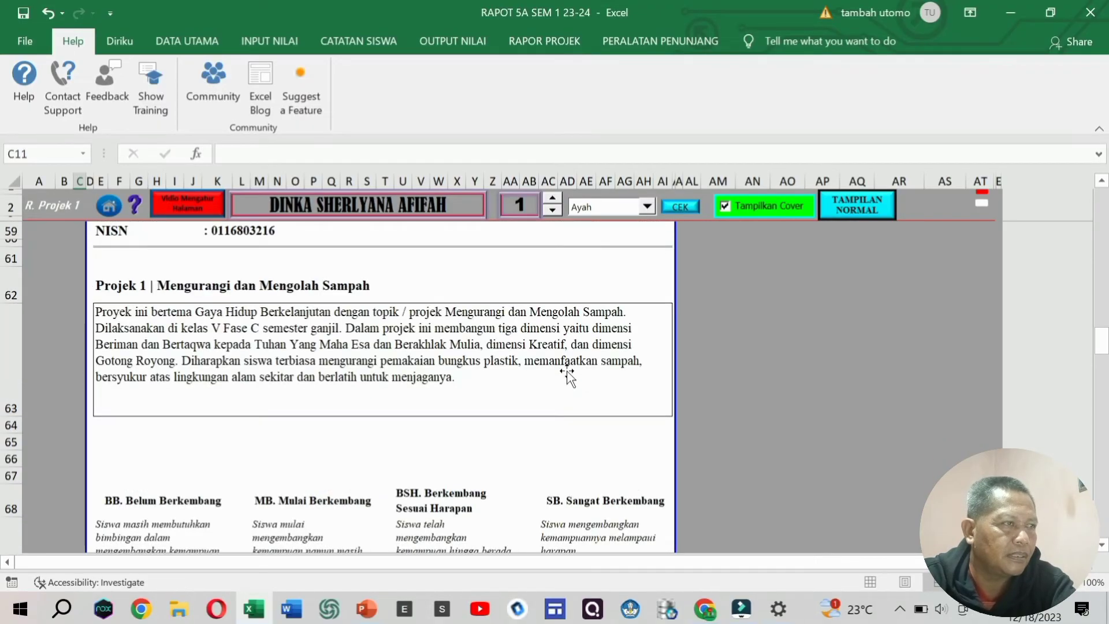
{"action": "scroll", "coordinate": [568, 376], "scroll_direction": "up", "scroll_amount": 2}
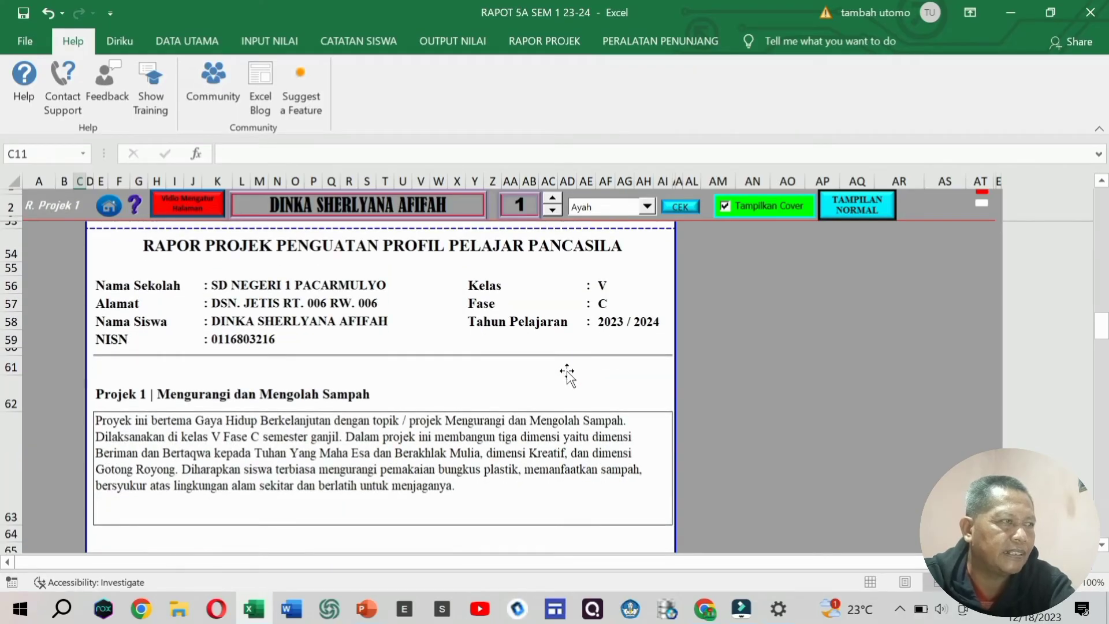
{"action": "scroll", "coordinate": [567, 375], "scroll_direction": "down", "scroll_amount": 1}
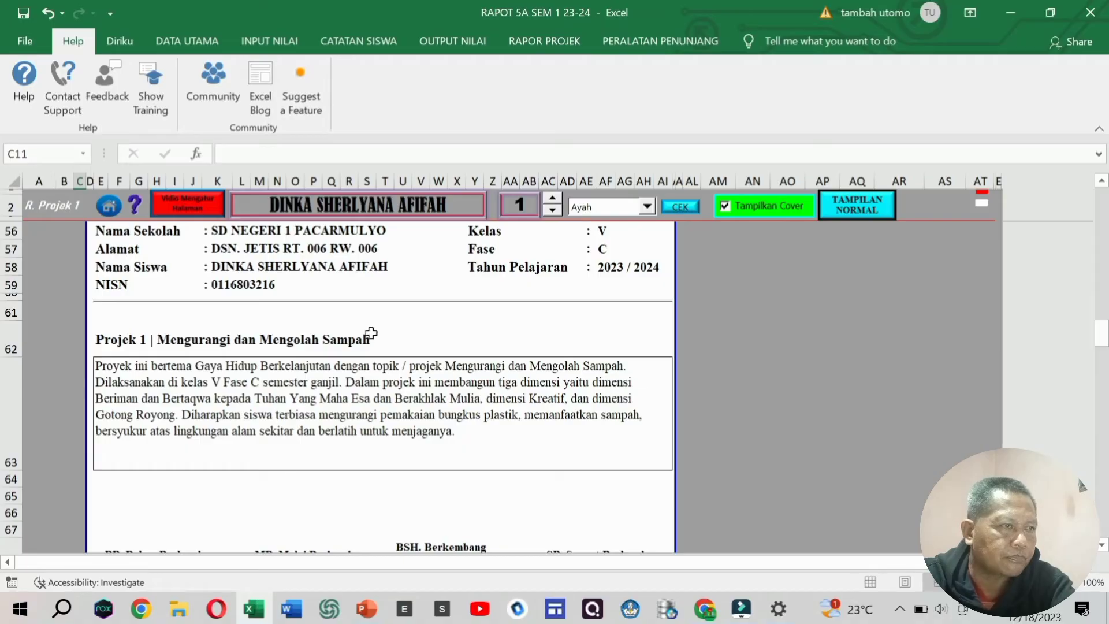
{"action": "scroll", "coordinate": [503, 359], "scroll_direction": "down", "scroll_amount": 4}
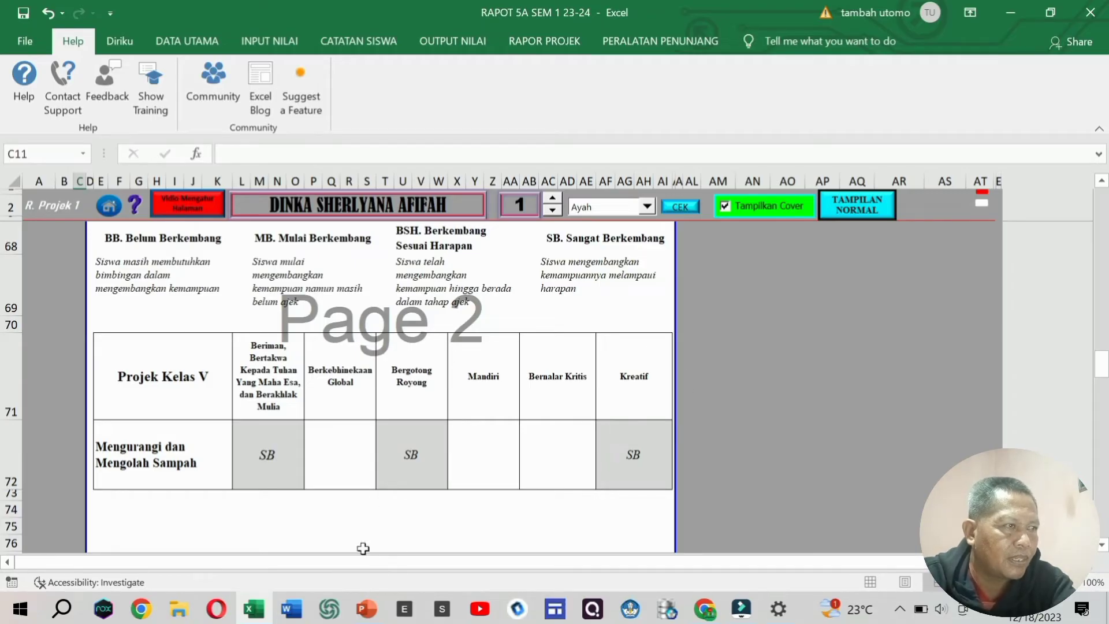
{"action": "left_click", "coordinate": [367, 609]}
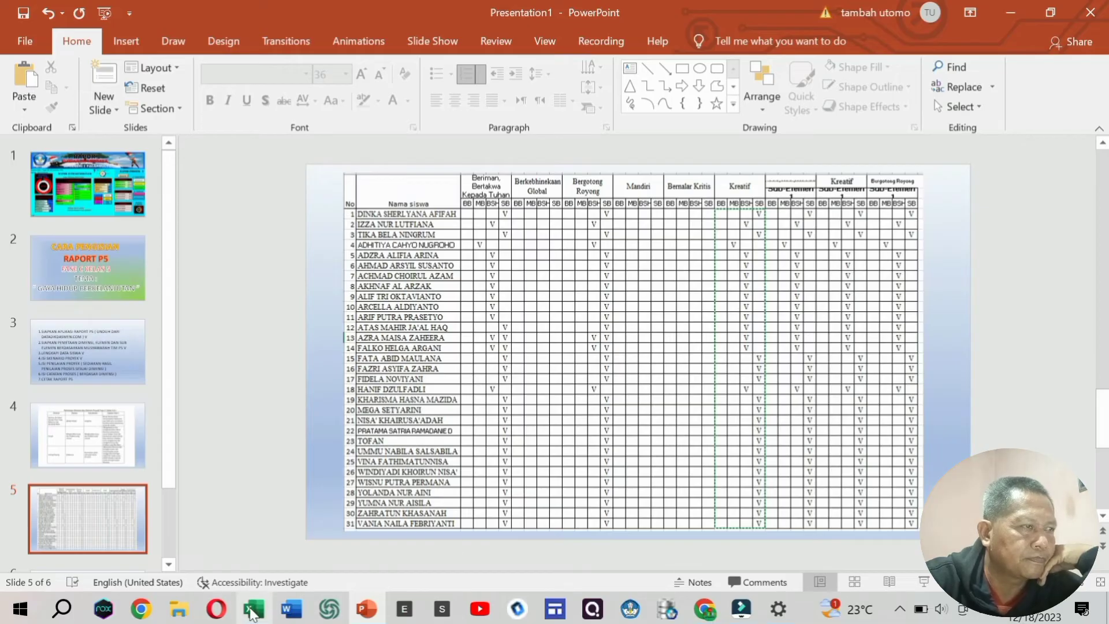
{"action": "left_click", "coordinate": [254, 609]}
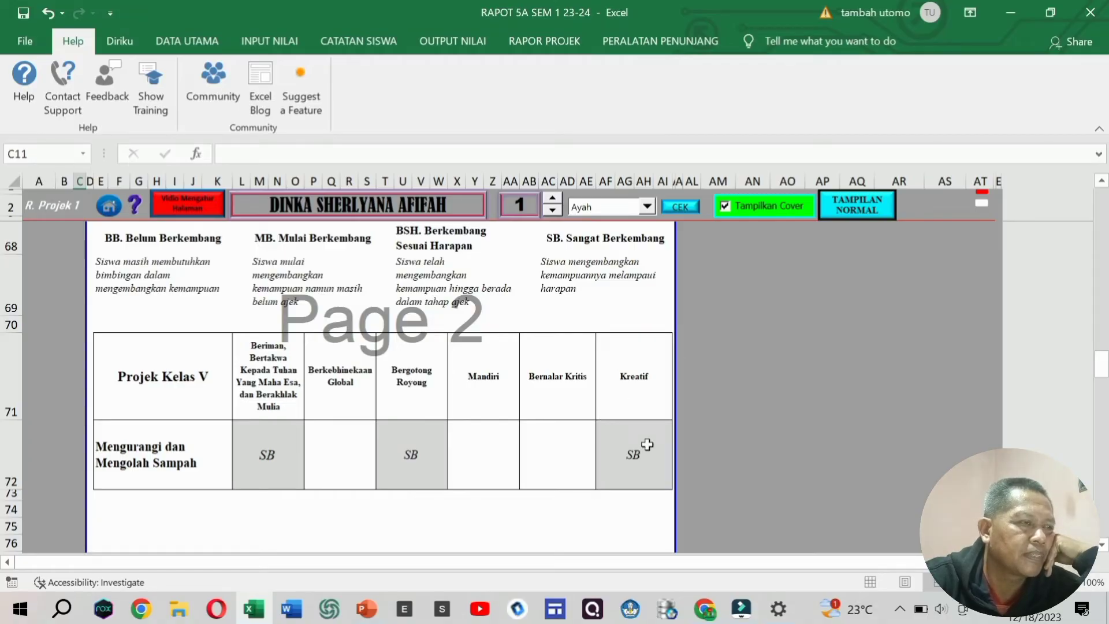
- Examine student 1's sub-element ratings, compare them with the PowerPoint score and dimension mapping slides, and return to Excel
{"action": "scroll", "coordinate": [644, 439], "scroll_direction": "down", "scroll_amount": 3}
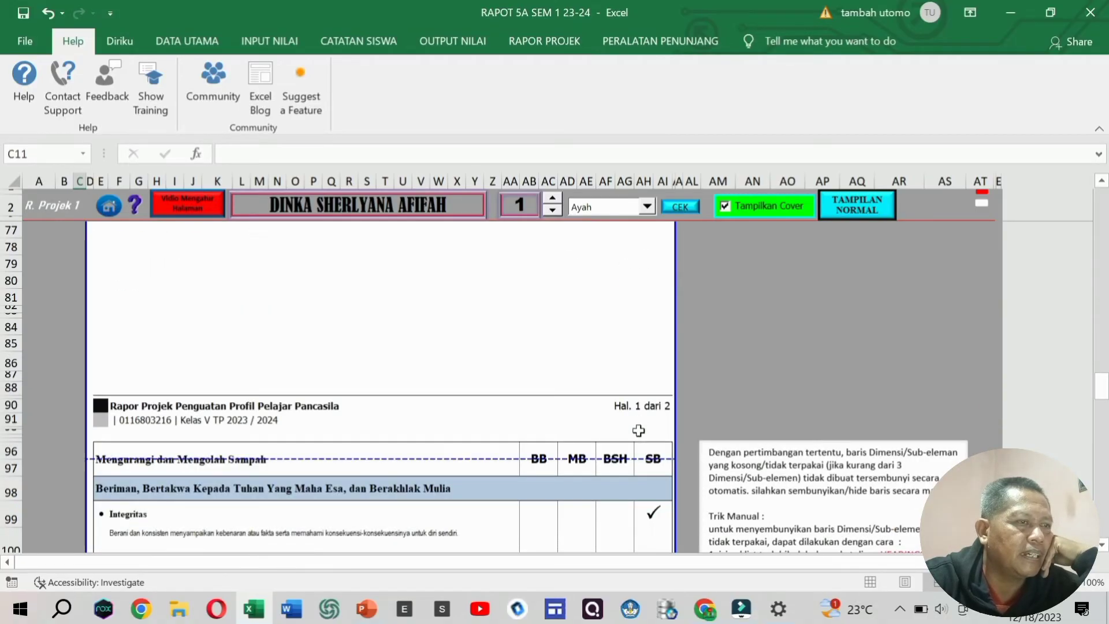
{"action": "scroll", "coordinate": [605, 388], "scroll_direction": "down", "scroll_amount": 1}
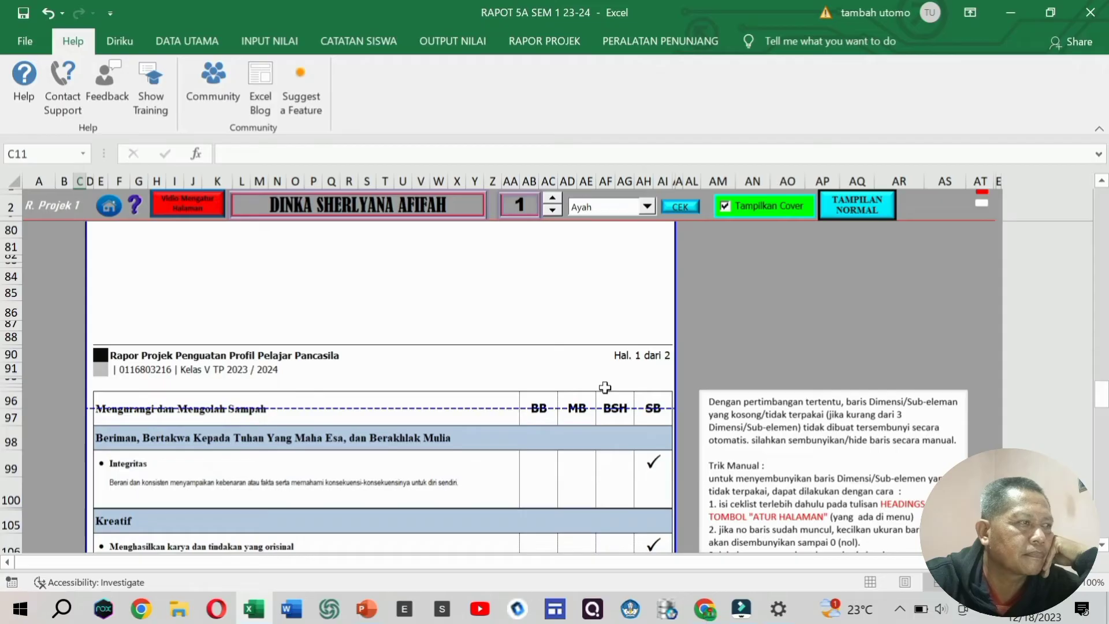
{"action": "scroll", "coordinate": [605, 388], "scroll_direction": "down", "scroll_amount": 1}
{"action": "scroll", "coordinate": [605, 388], "scroll_direction": "down", "scroll_amount": 1}
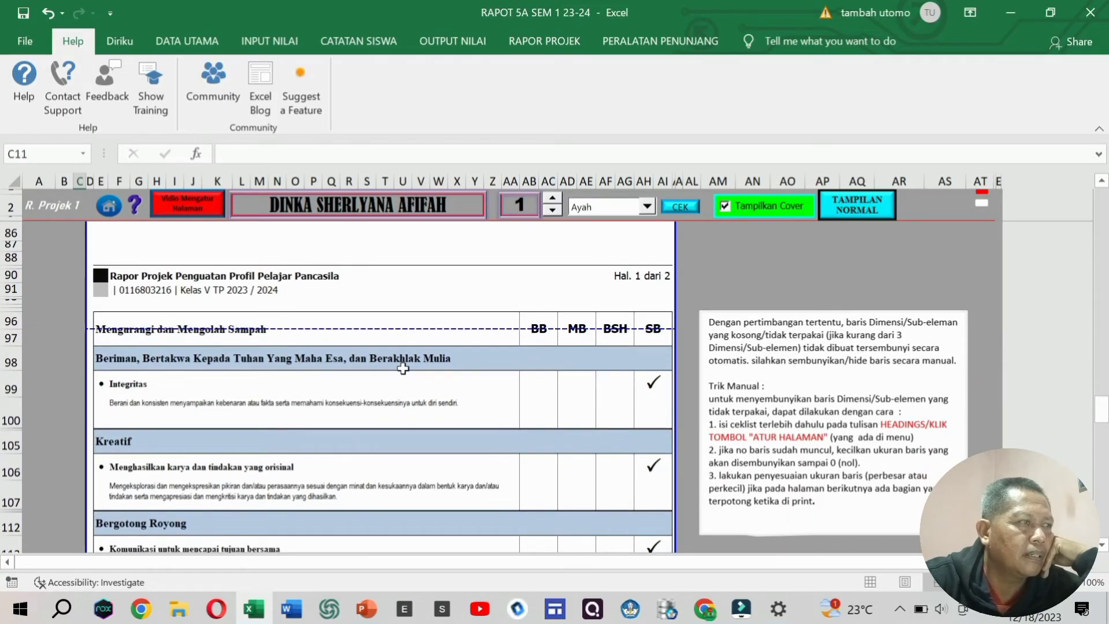
{"action": "scroll", "coordinate": [404, 371], "scroll_direction": "down", "scroll_amount": 1}
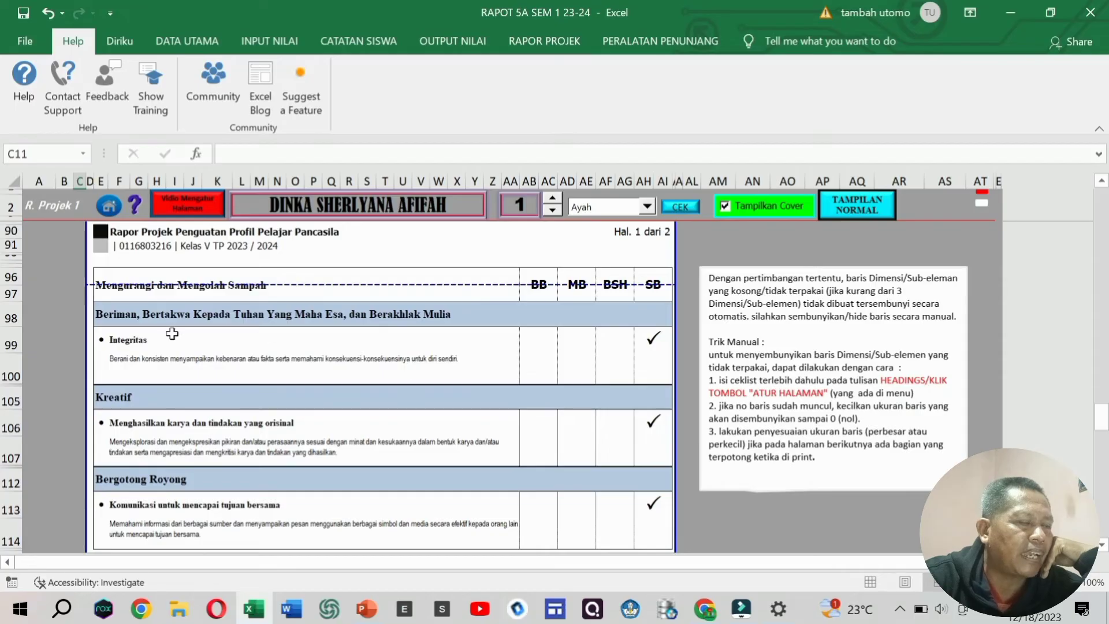
{"action": "scroll", "coordinate": [172, 334], "scroll_direction": "down", "scroll_amount": 1}
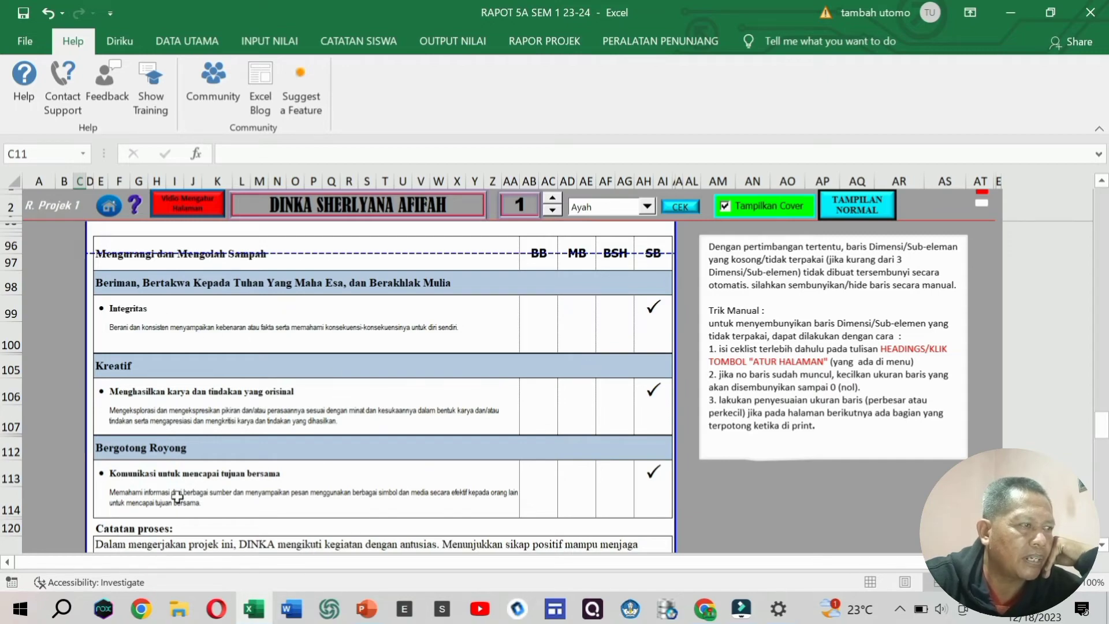
{"action": "left_click", "coordinate": [258, 613]}
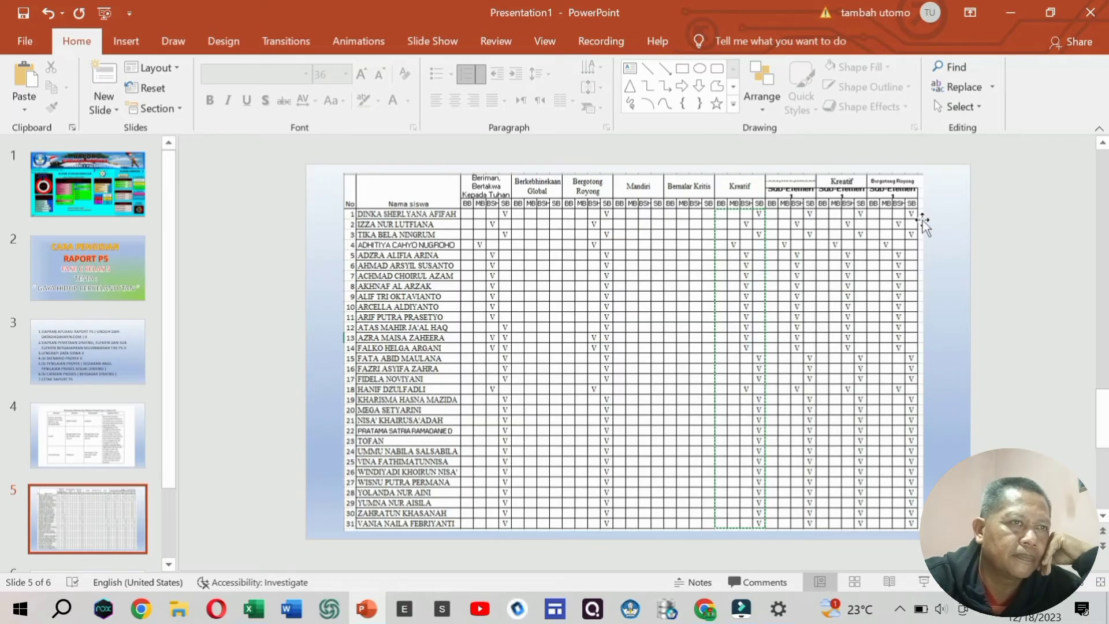
{"action": "scroll", "coordinate": [893, 223], "scroll_direction": "up", "scroll_amount": 2}
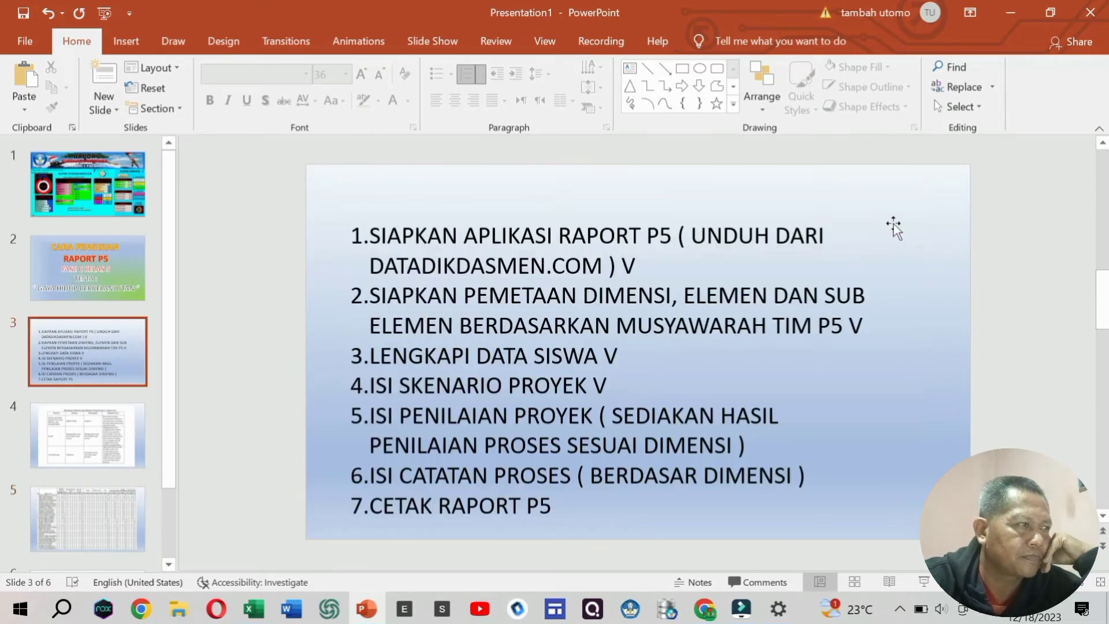
{"action": "left_click", "coordinate": [75, 453]}
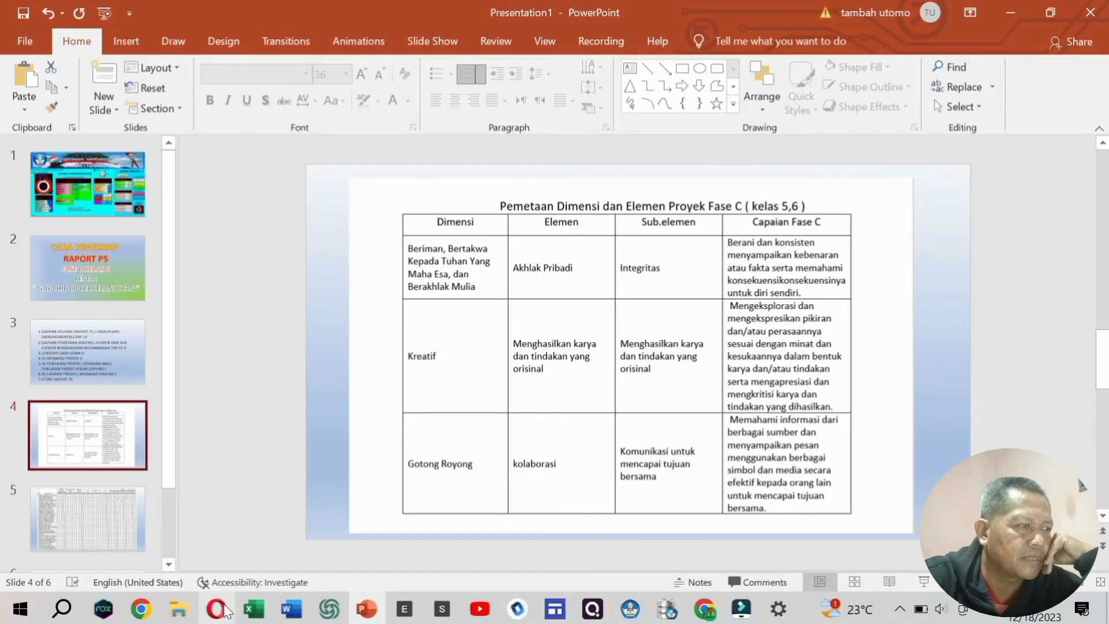
{"action": "left_click", "coordinate": [249, 614]}
- Check the sub-element descriptions, the process note and the signature block at the end of student 1's report
{"action": "scroll", "coordinate": [383, 391], "scroll_direction": "down", "scroll_amount": 3}
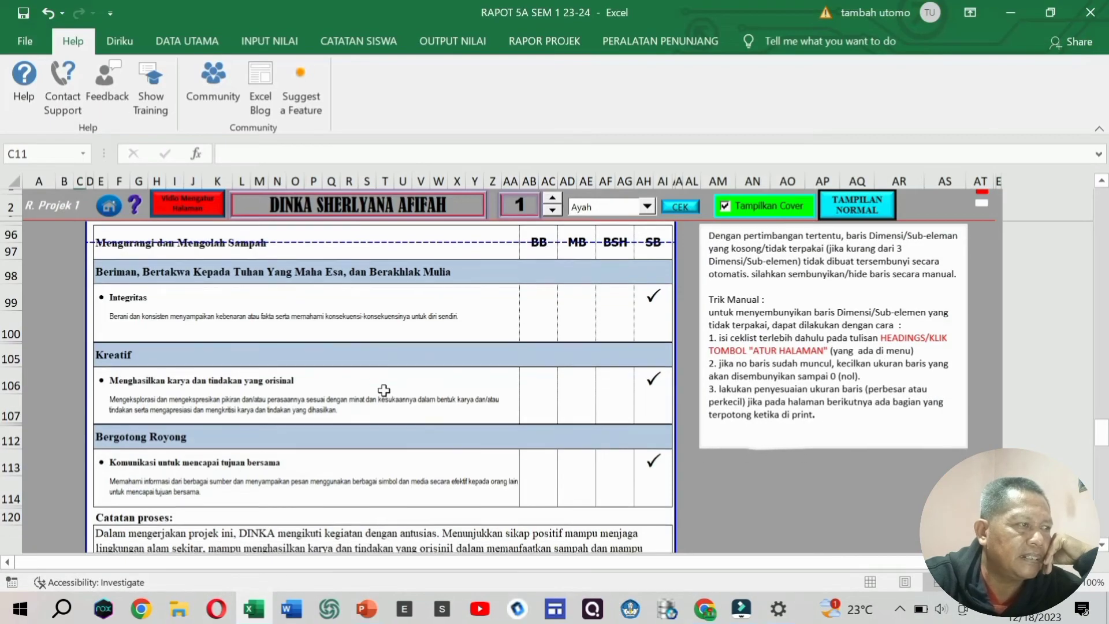
{"action": "scroll", "coordinate": [383, 391], "scroll_direction": "down", "scroll_amount": 1}
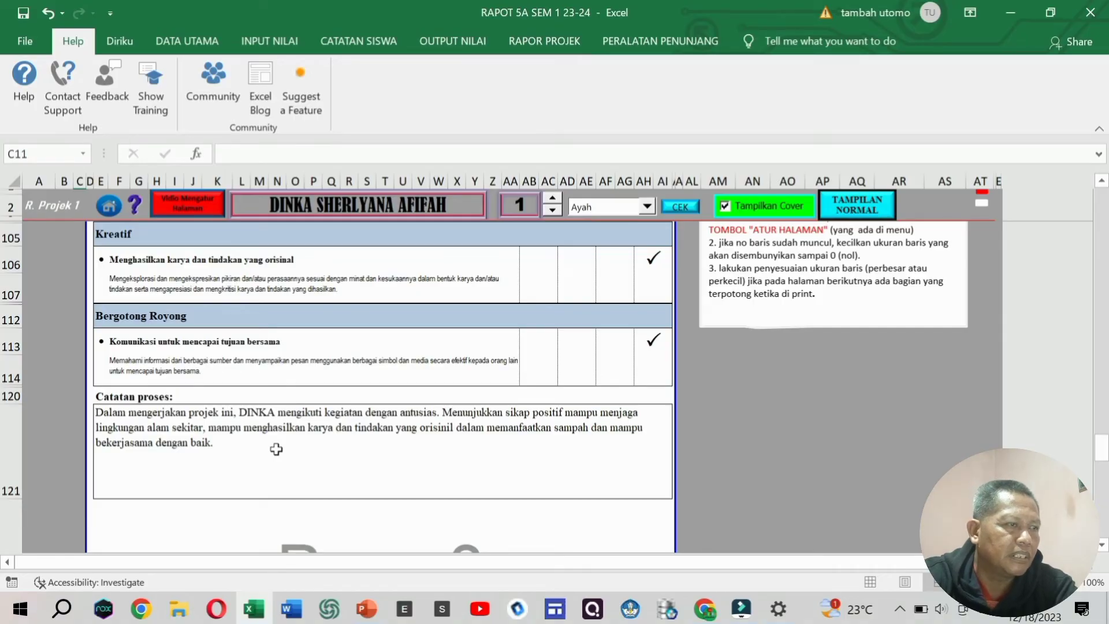
{"action": "scroll", "coordinate": [277, 449], "scroll_direction": "down", "scroll_amount": 1}
{"action": "scroll", "coordinate": [276, 449], "scroll_direction": "down", "scroll_amount": 1}
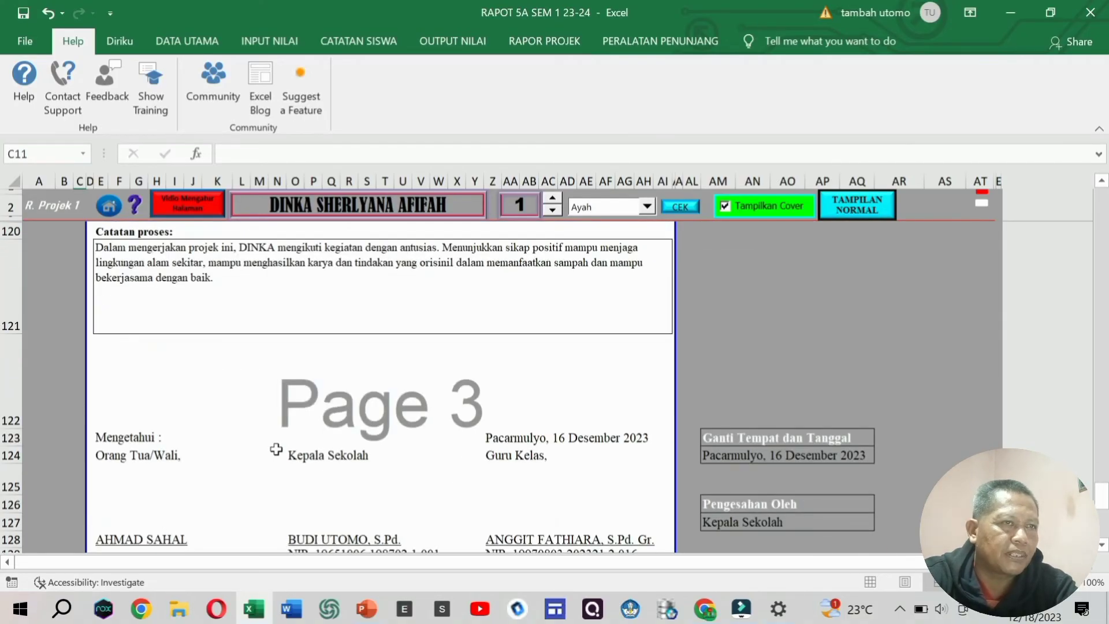
- Switch the project report to student 4 and examine the dimension ratings in the project table
{"action": "scroll", "coordinate": [277, 449], "scroll_direction": "up", "scroll_amount": 10}
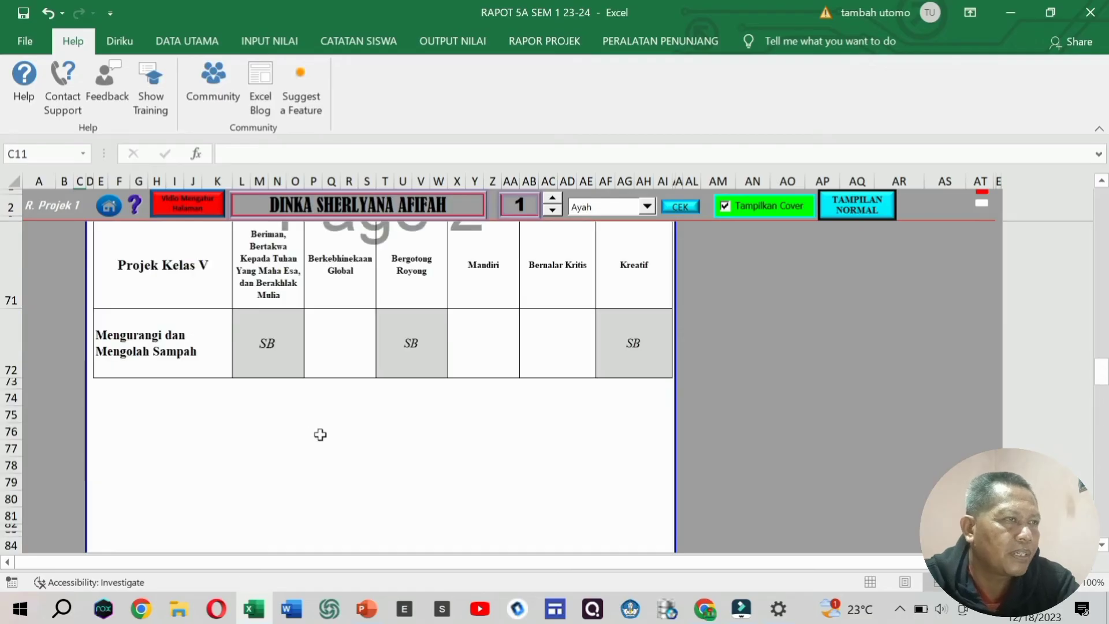
{"action": "scroll", "coordinate": [556, 317], "scroll_direction": "up", "scroll_amount": 8}
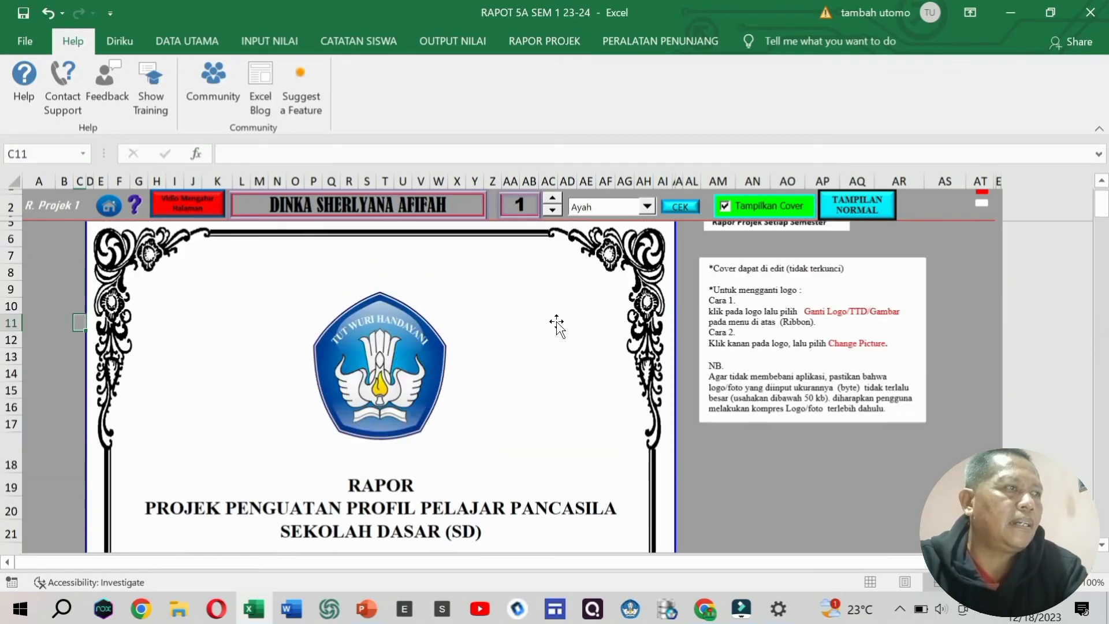
{"action": "left_click", "coordinate": [553, 199]}
{"action": "left_click", "coordinate": [553, 199]}
{"action": "left_click", "coordinate": [553, 199]}
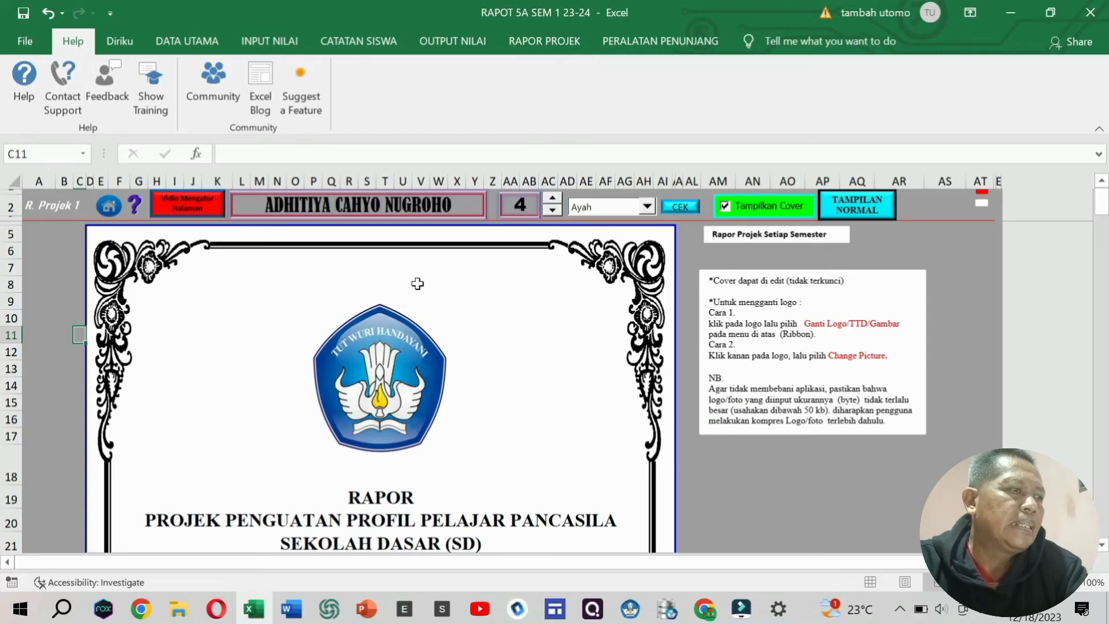
{"action": "scroll", "coordinate": [418, 283], "scroll_direction": "down", "scroll_amount": 5}
{"action": "scroll", "coordinate": [439, 350], "scroll_direction": "down", "scroll_amount": 10}
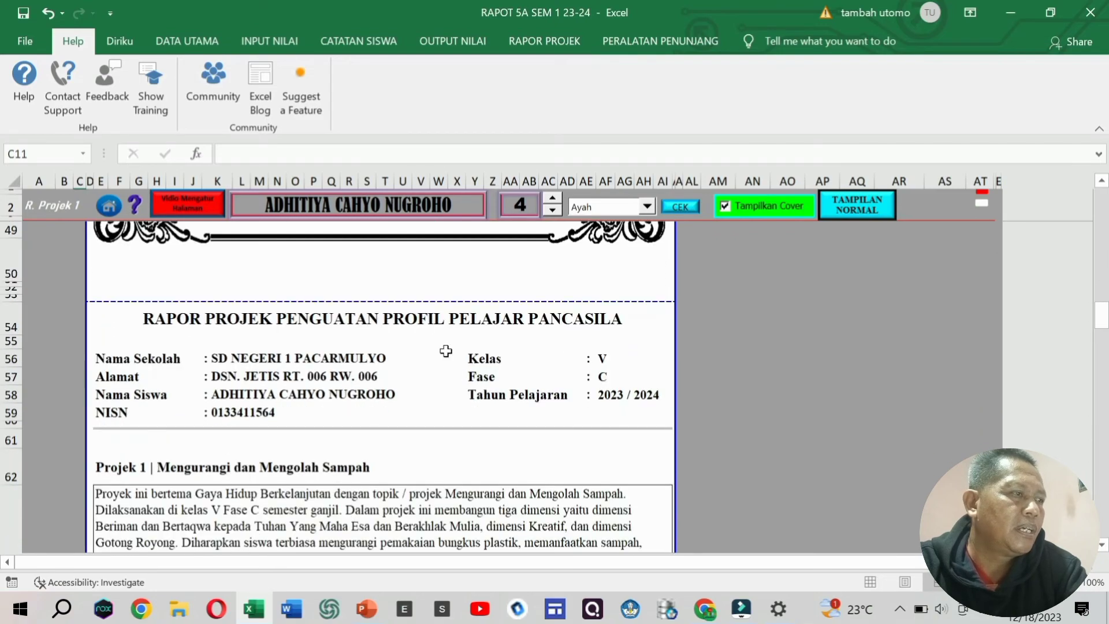
{"action": "scroll", "coordinate": [446, 351], "scroll_direction": "down", "scroll_amount": 8}
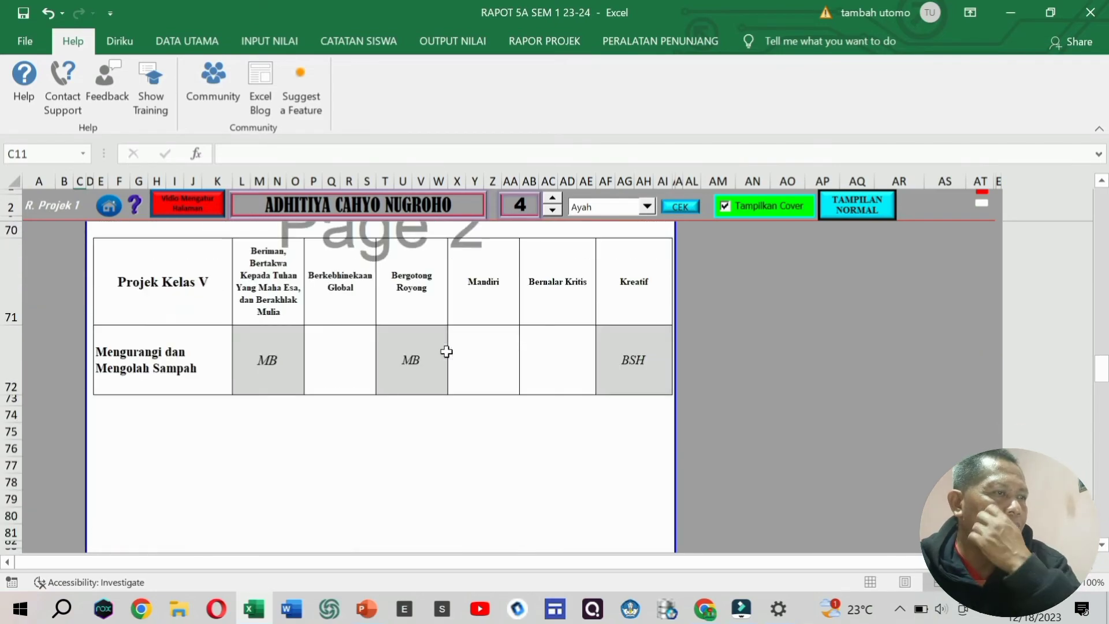
{"action": "scroll", "coordinate": [447, 352], "scroll_direction": "up", "scroll_amount": 2}
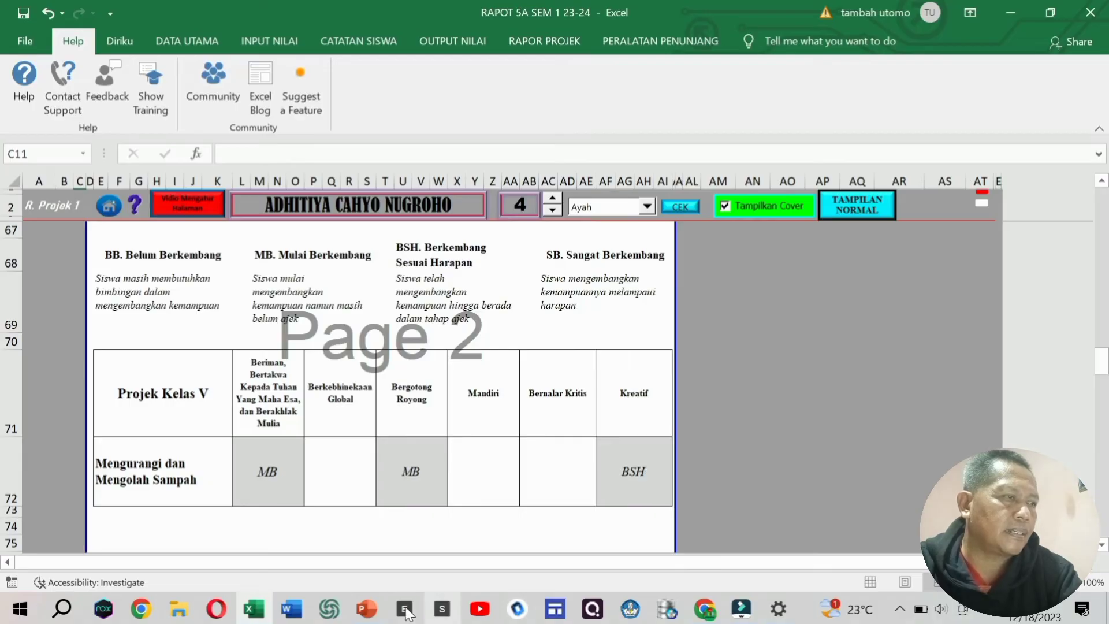
- Compare student 4's dimension ratings with the score table on PowerPoint slide 5 and return to Excel
{"action": "left_click", "coordinate": [367, 609]}
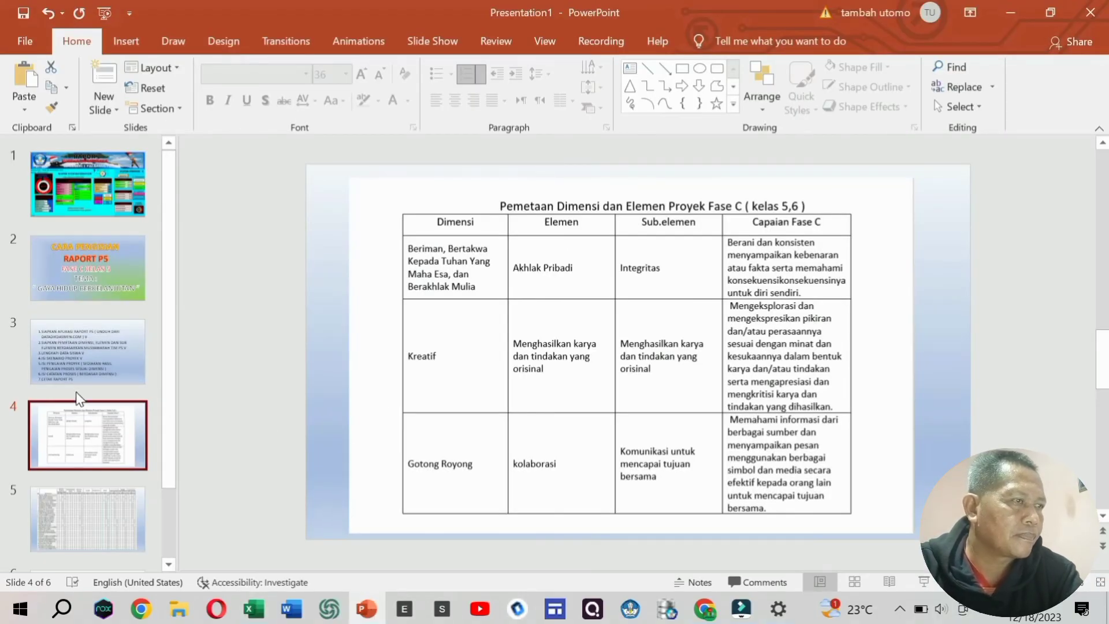
{"action": "left_click", "coordinate": [75, 497]}
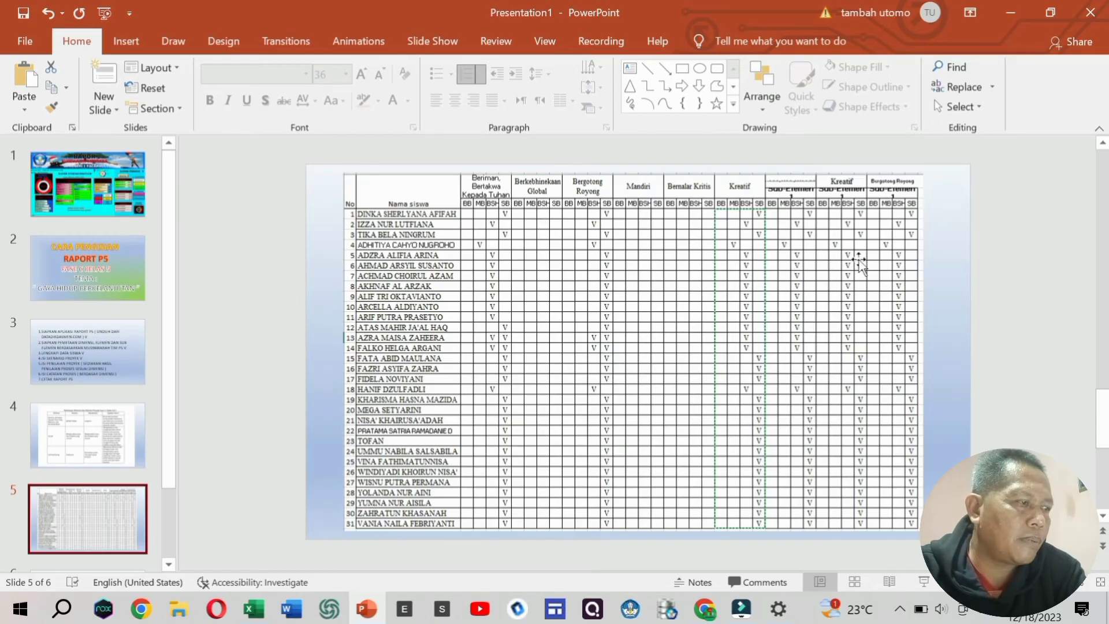
{"action": "left_click", "coordinate": [255, 612]}
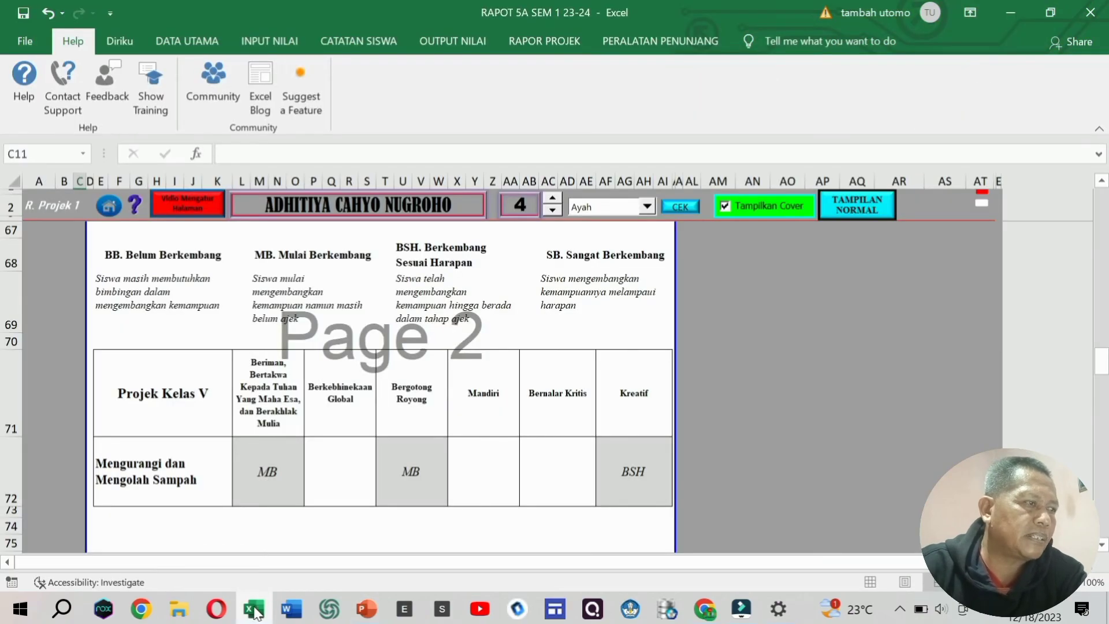
- Examine student 4's sub-element ratings in the report, compare them with the PowerPoint score slide, and return to Excel
{"action": "scroll", "coordinate": [303, 378], "scroll_direction": "down", "scroll_amount": 3}
{"action": "scroll", "coordinate": [303, 377], "scroll_direction": "down", "scroll_amount": 3}
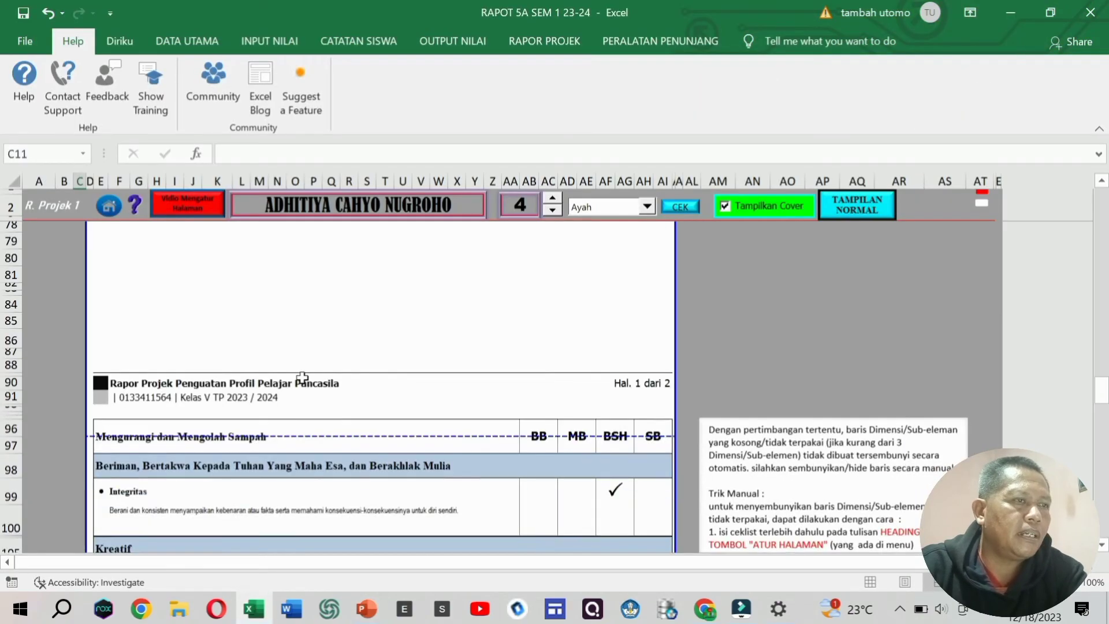
{"action": "scroll", "coordinate": [303, 378], "scroll_direction": "down", "scroll_amount": 2}
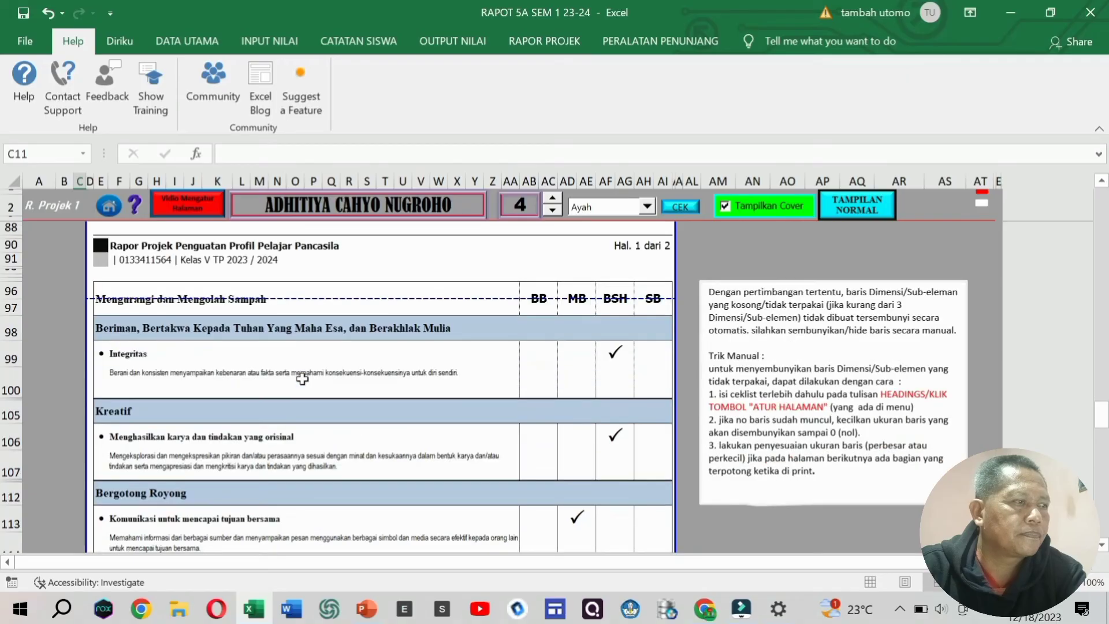
{"action": "scroll", "coordinate": [303, 379], "scroll_direction": "down", "scroll_amount": 1}
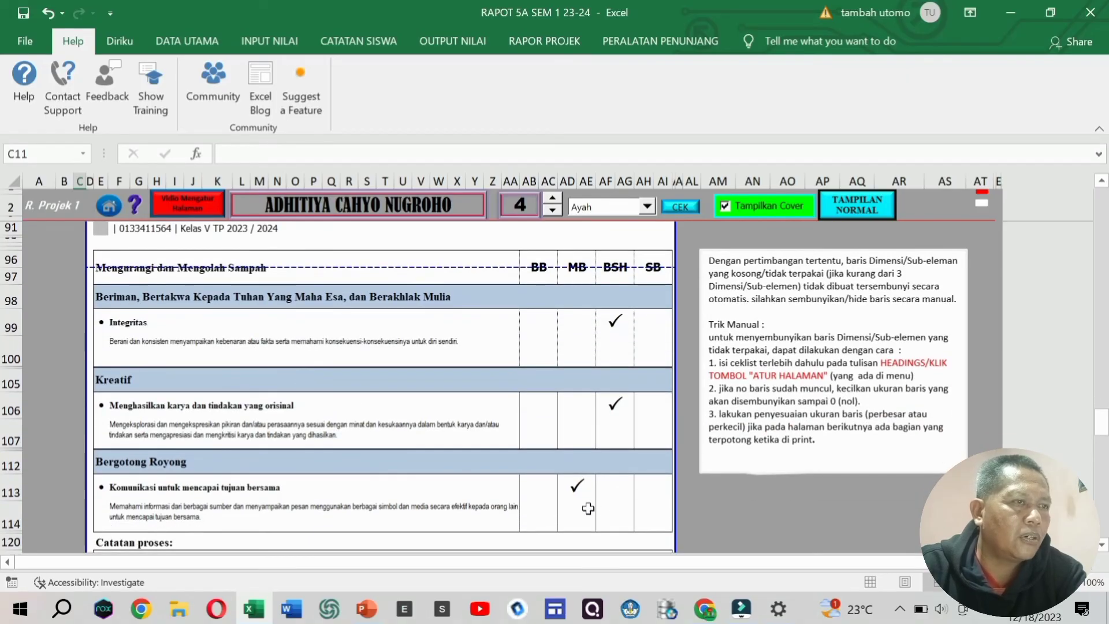
{"action": "left_click", "coordinate": [254, 614]}
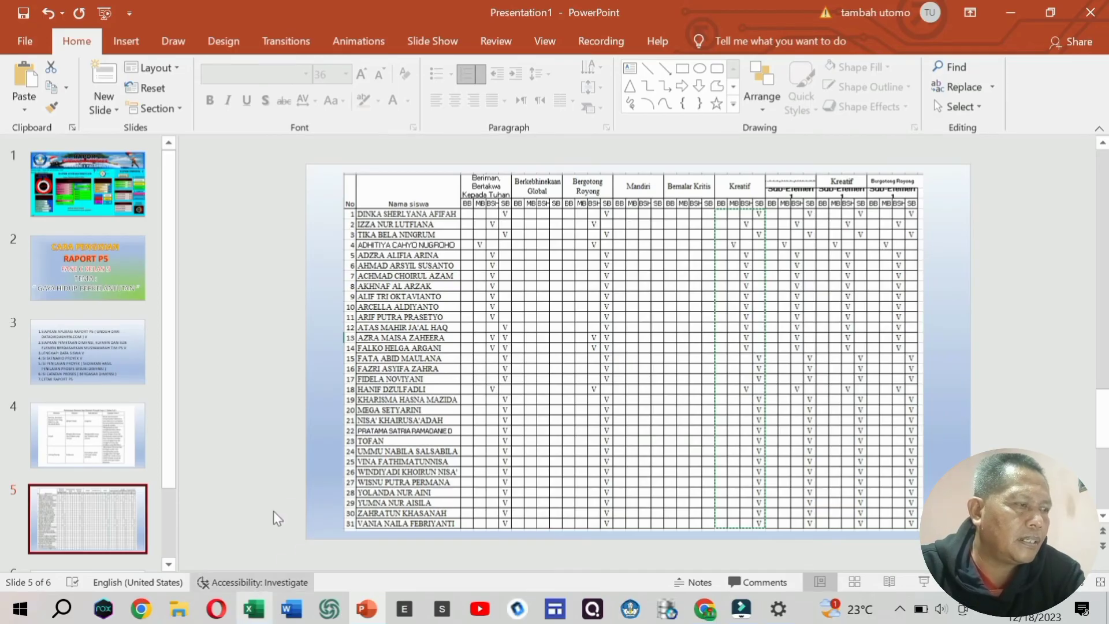
{"action": "left_click", "coordinate": [253, 609]}
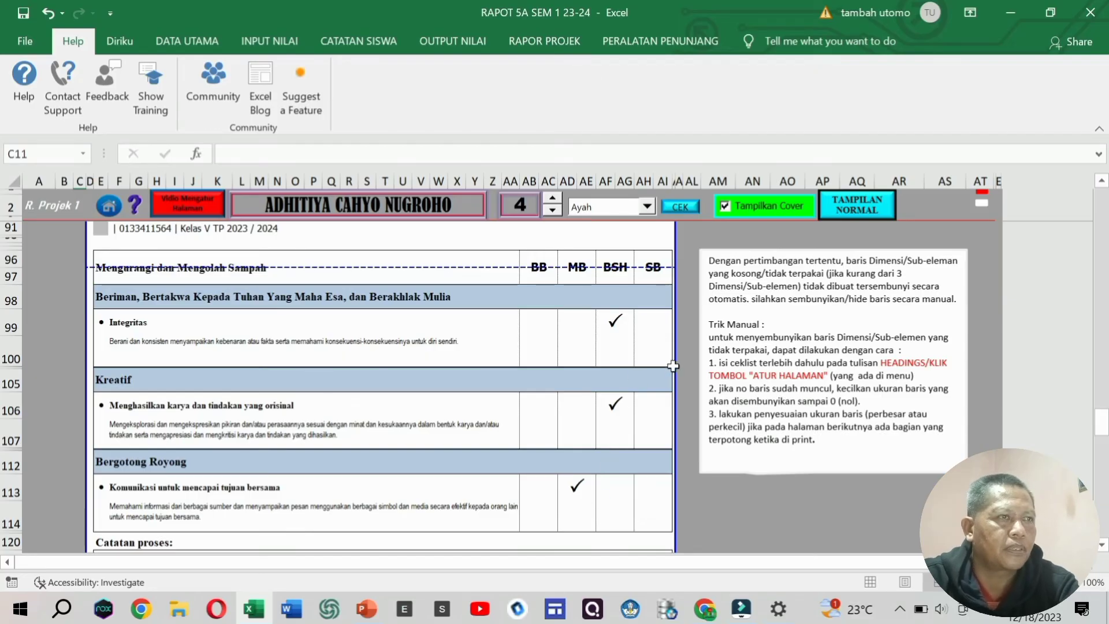
- Open the Projek 1 assessment sheet from the main page and mark student 4's Bergotong Royong sub-element 1 as MB
{"action": "scroll", "coordinate": [628, 347], "scroll_direction": "up", "scroll_amount": 3}
{"action": "scroll", "coordinate": [627, 346], "scroll_direction": "up", "scroll_amount": 3}
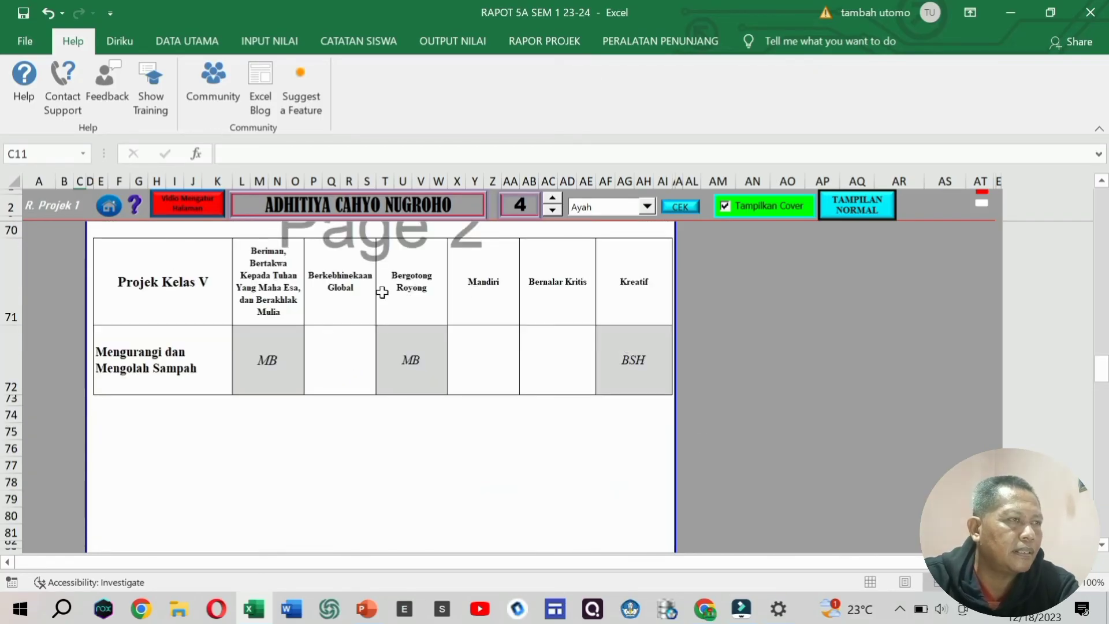
{"action": "scroll", "coordinate": [530, 313], "scroll_direction": "up", "scroll_amount": 20}
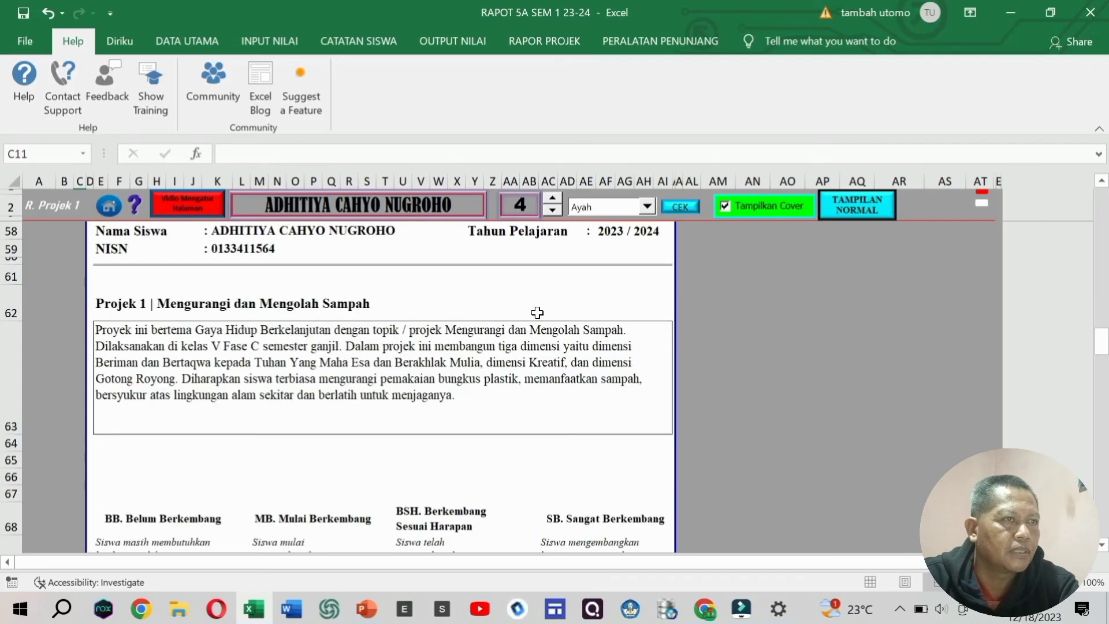
{"action": "scroll", "coordinate": [555, 321], "scroll_direction": "up", "scroll_amount": 1}
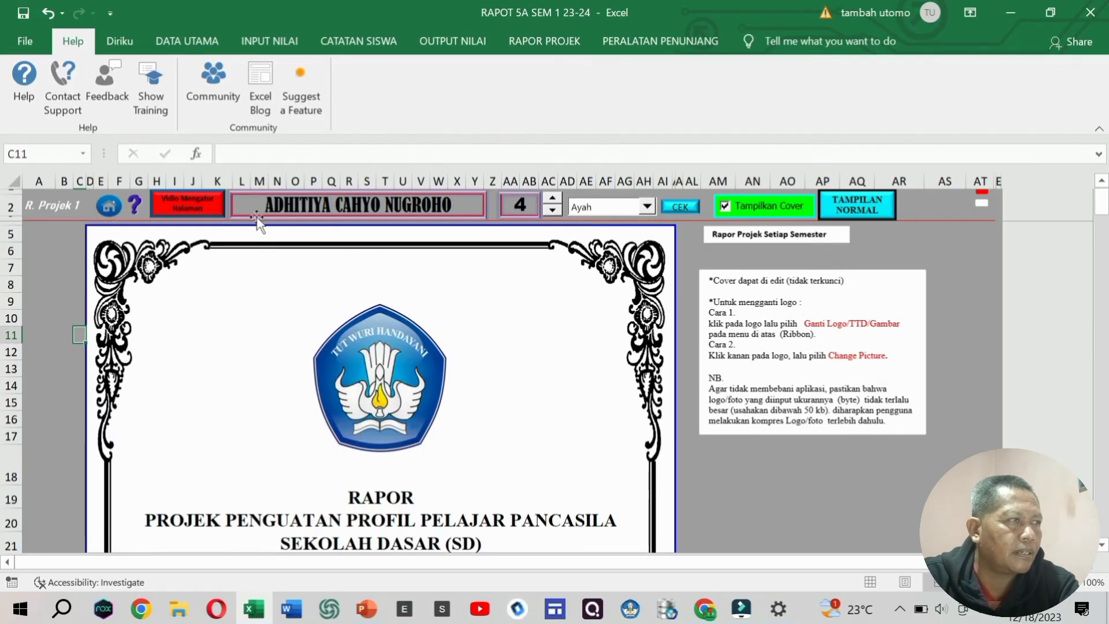
{"action": "left_click", "coordinate": [110, 205]}
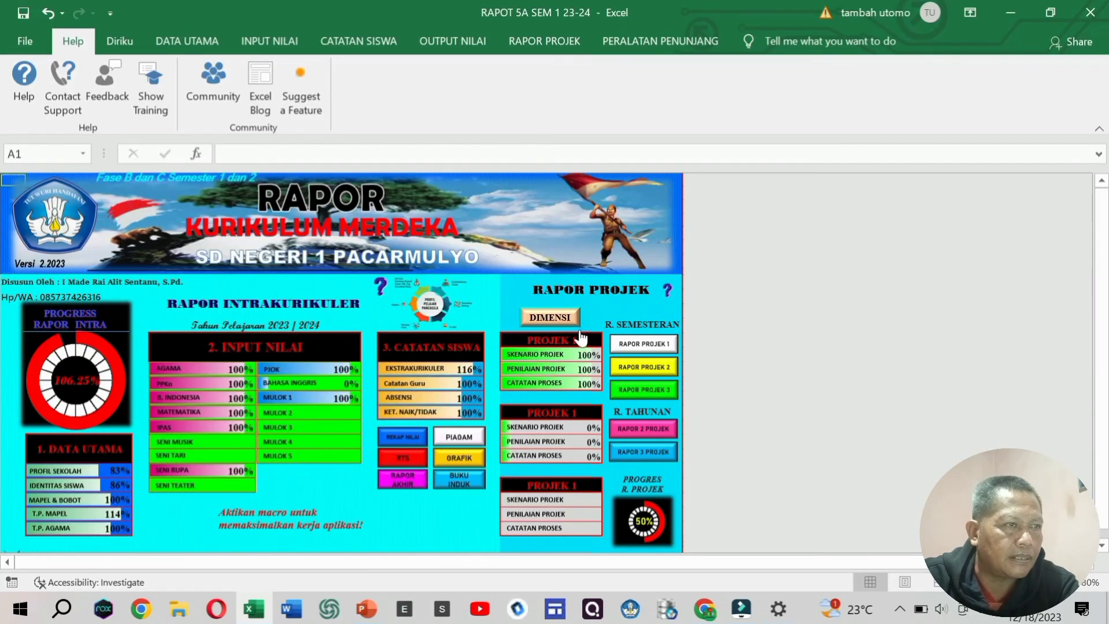
{"action": "left_click", "coordinate": [553, 373]}
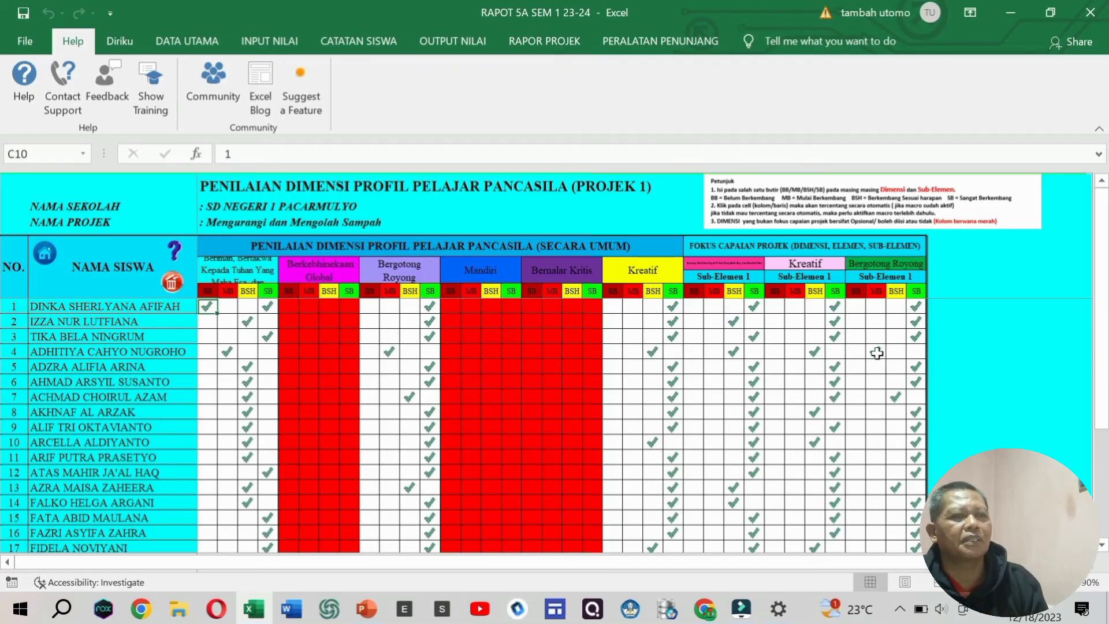
{"action": "left_click", "coordinate": [876, 351]}
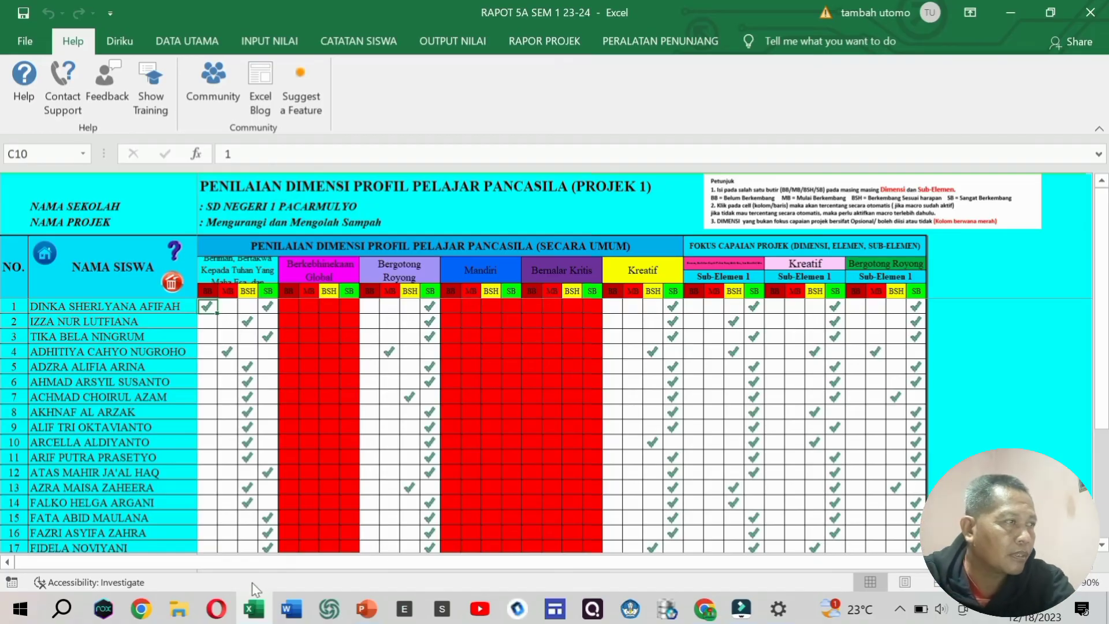
- Reopen Rapor Projek 1 from the main page and check student 4's ratings, process note and signature block
{"action": "left_click", "coordinate": [44, 253]}
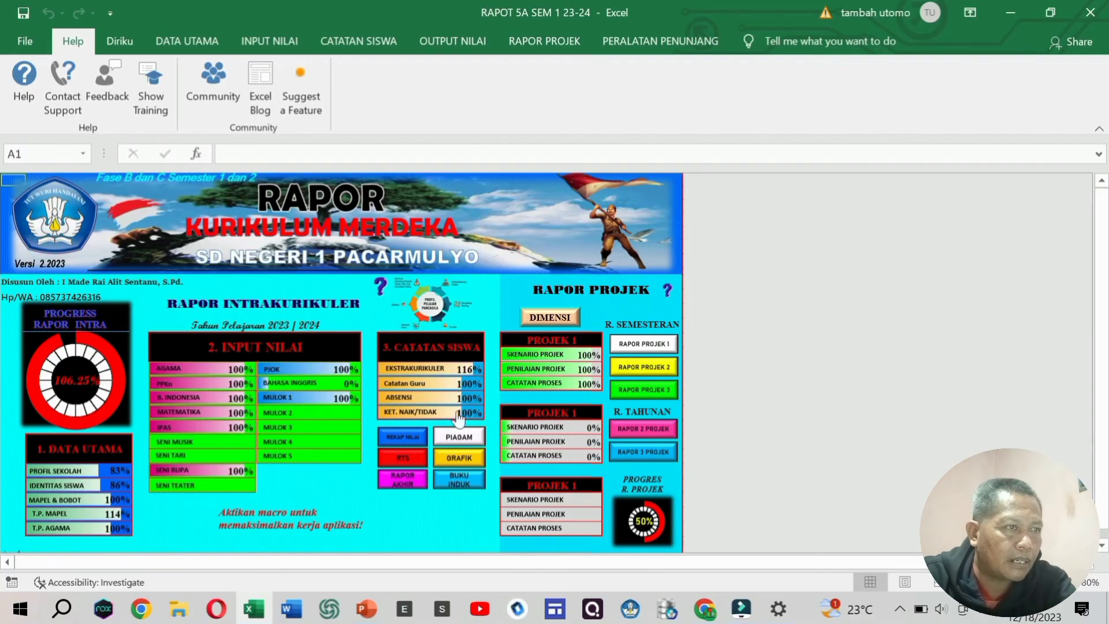
{"action": "left_click", "coordinate": [641, 346]}
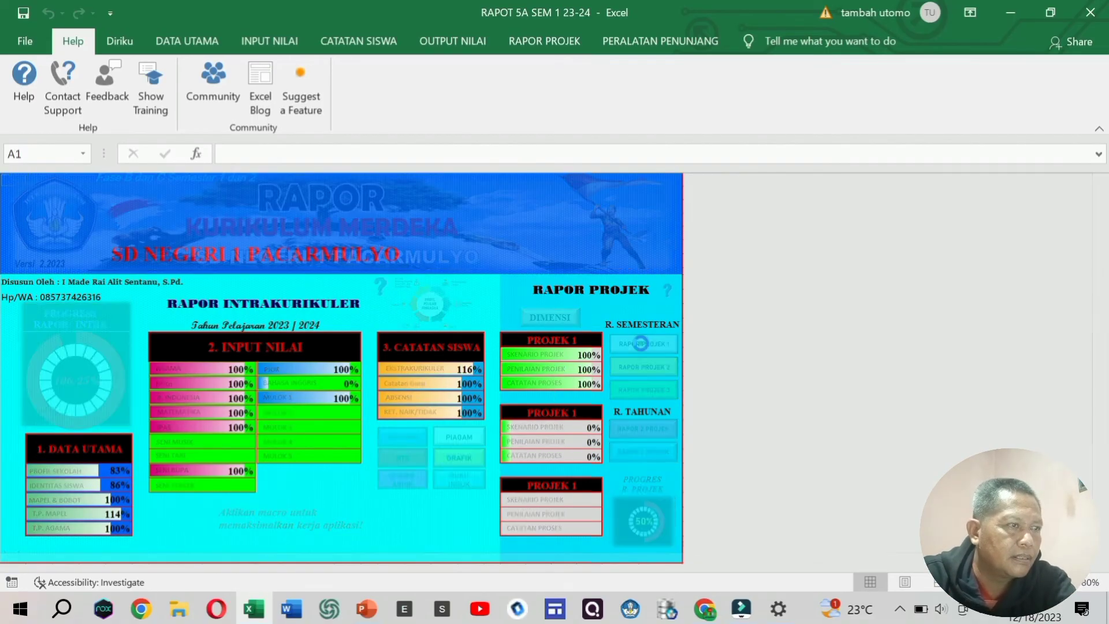
{"action": "scroll", "coordinate": [437, 341], "scroll_direction": "down", "scroll_amount": 15}
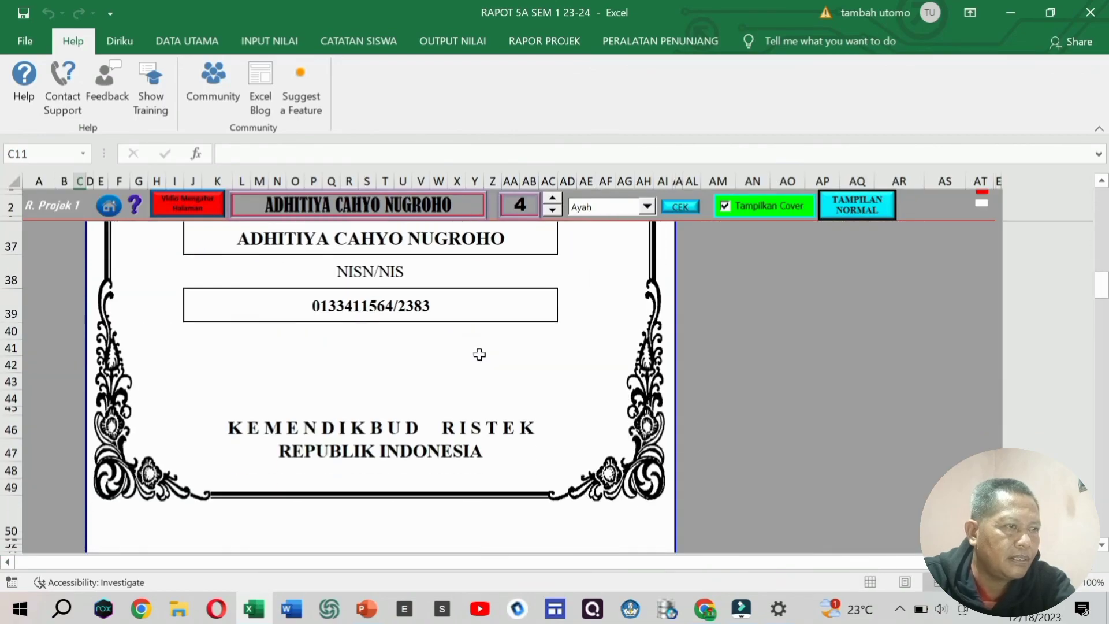
{"action": "scroll", "coordinate": [482, 357], "scroll_direction": "down", "scroll_amount": 10}
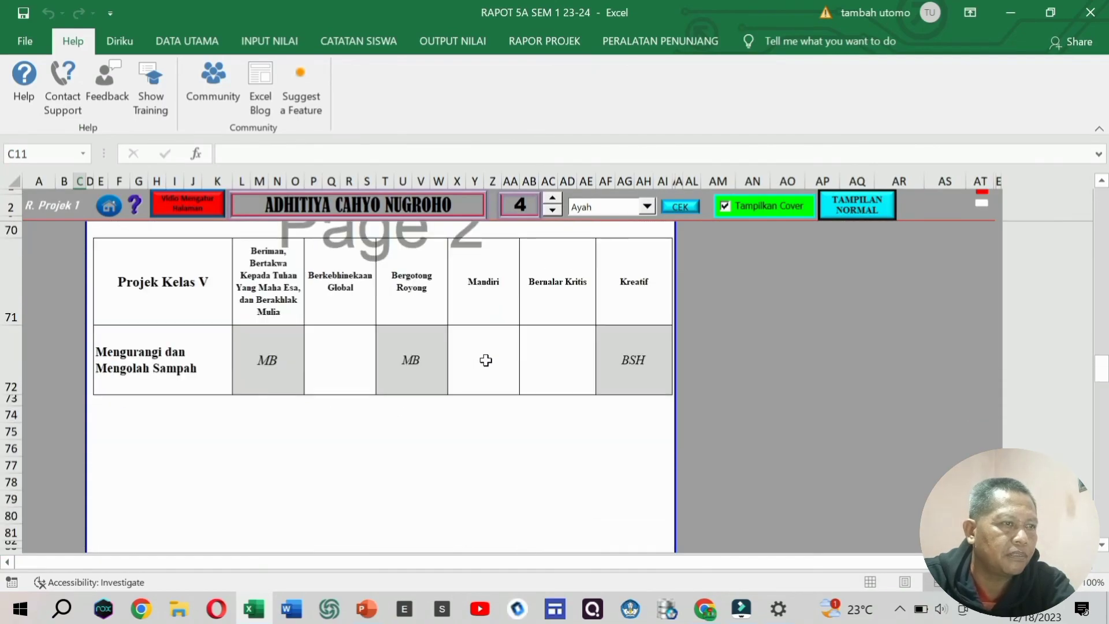
{"action": "scroll", "coordinate": [486, 361], "scroll_direction": "down", "scroll_amount": 8}
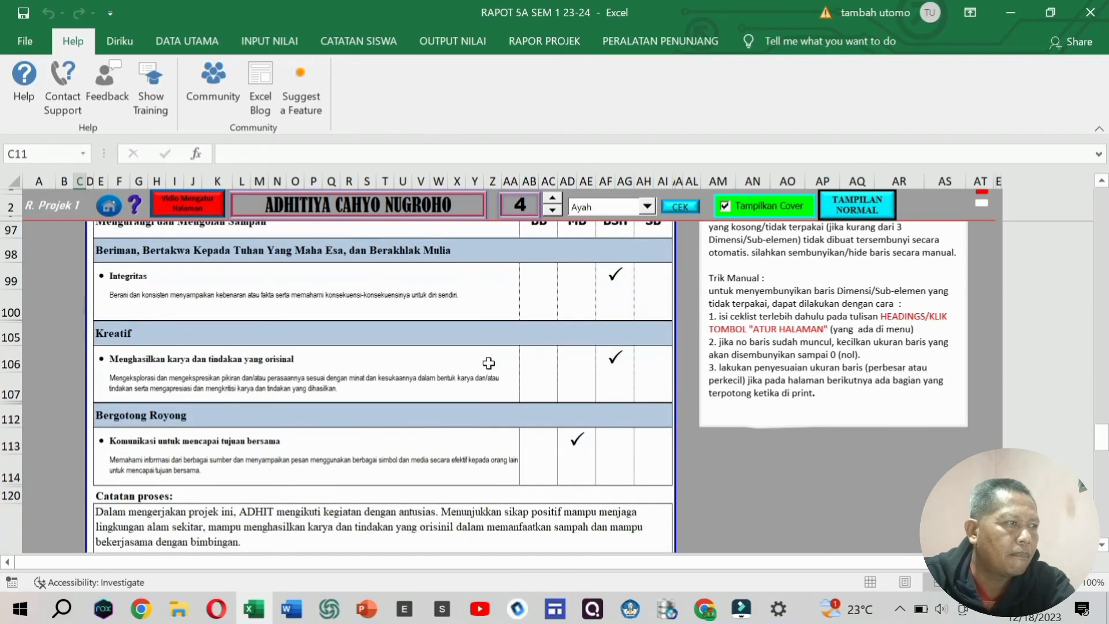
{"action": "scroll", "coordinate": [490, 364], "scroll_direction": "down", "scroll_amount": 1}
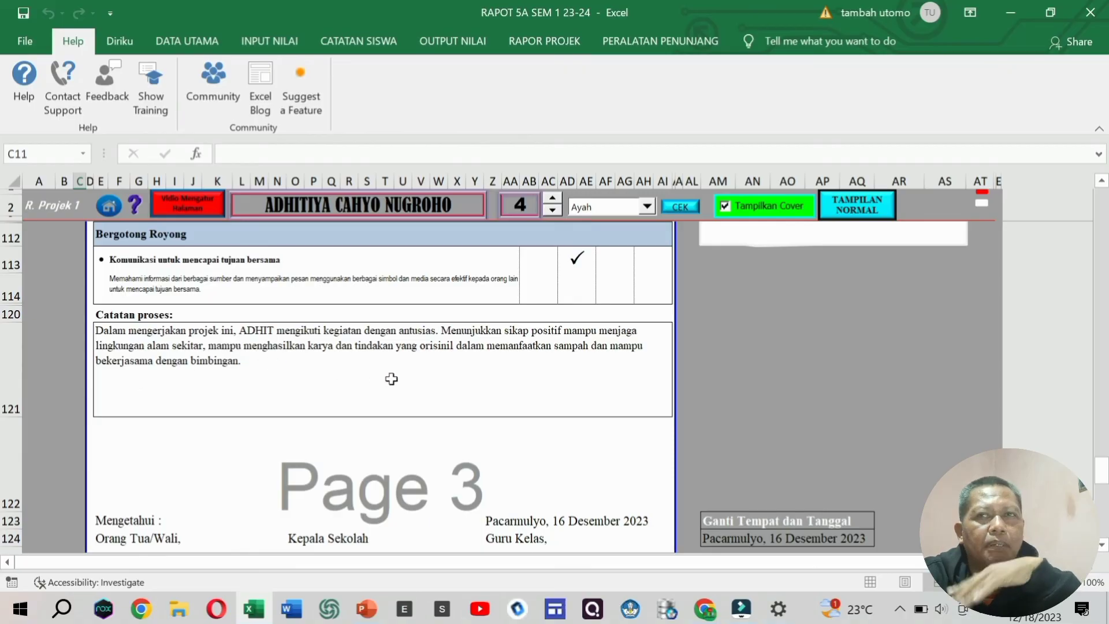
{"action": "scroll", "coordinate": [392, 379], "scroll_direction": "down", "scroll_amount": 2}
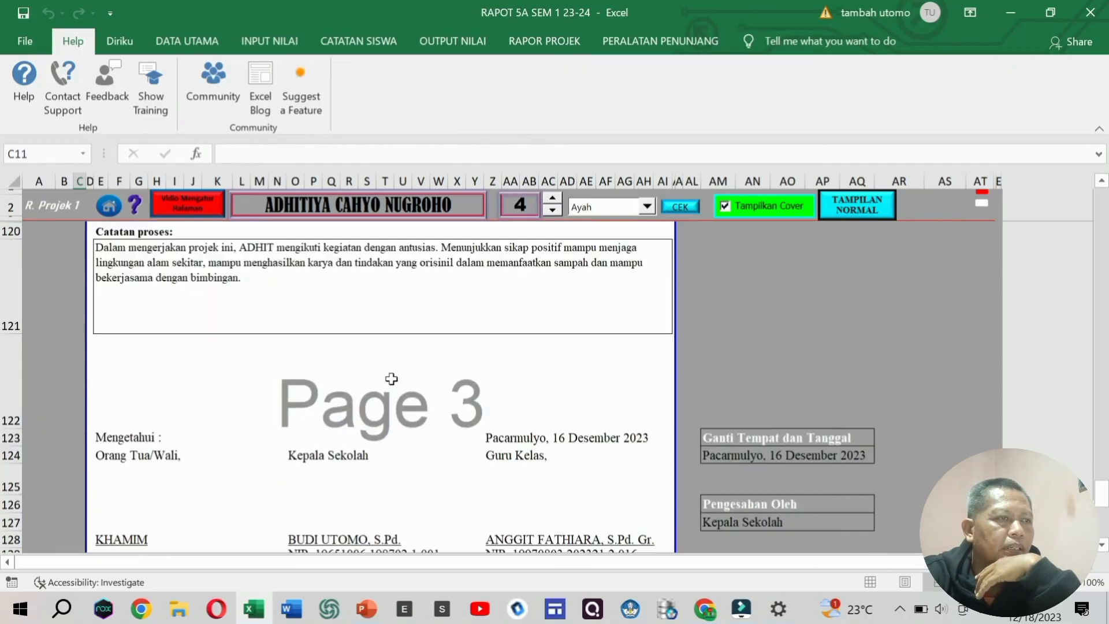
- Switch student 4's project report from the page layout view to normal view and look through it from cover to end
{"action": "scroll", "coordinate": [392, 379], "scroll_direction": "up", "scroll_amount": 20}
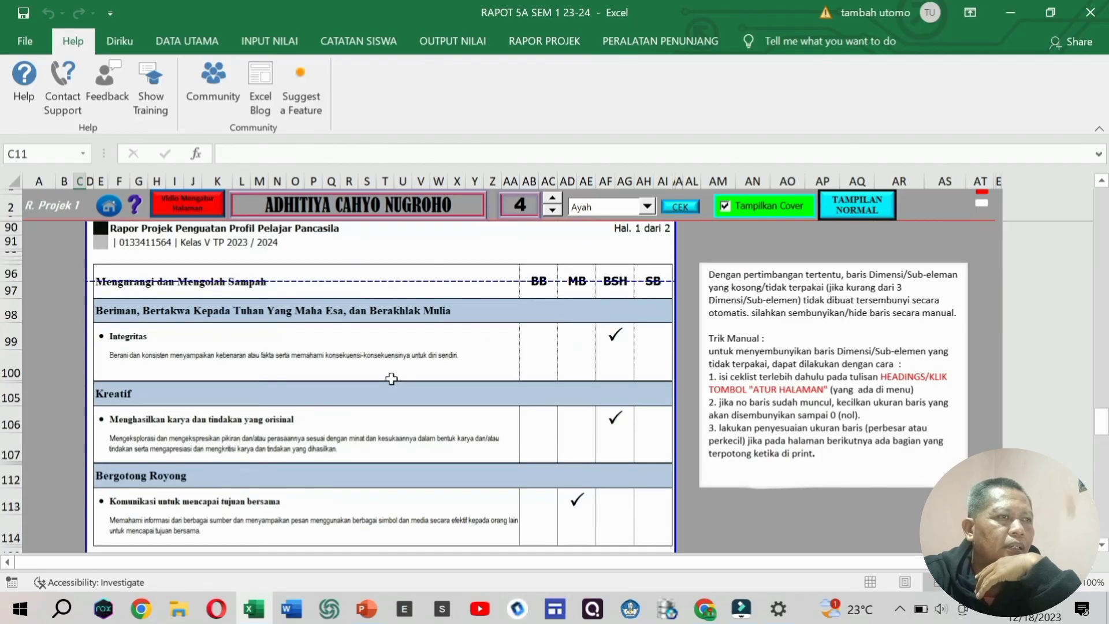
{"action": "scroll", "coordinate": [392, 379], "scroll_direction": "up", "scroll_amount": 12}
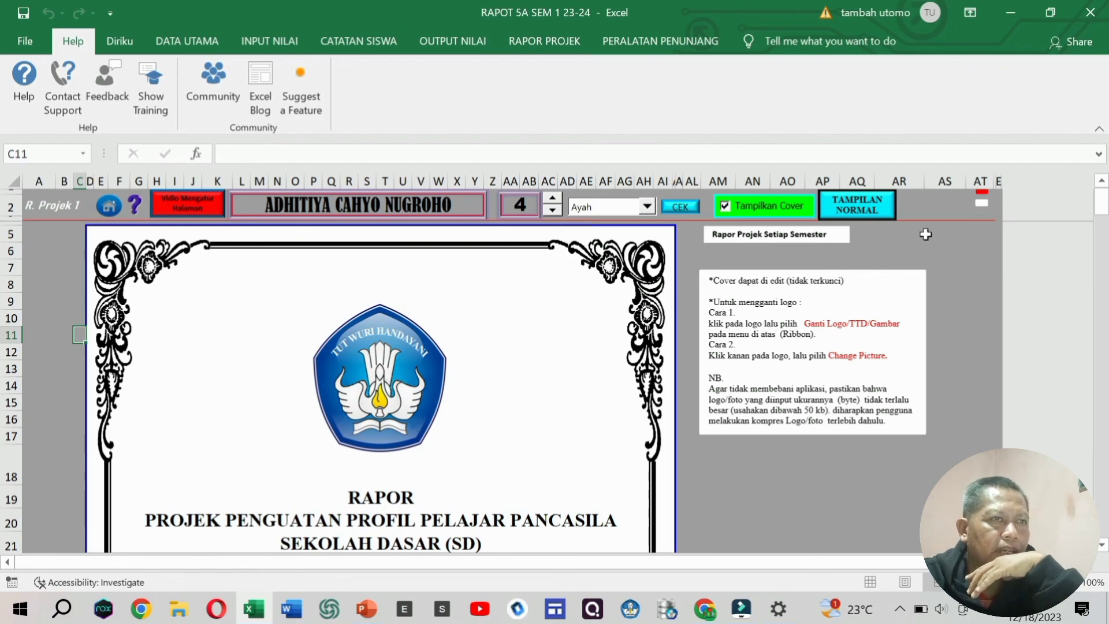
{"action": "left_click", "coordinate": [889, 216]}
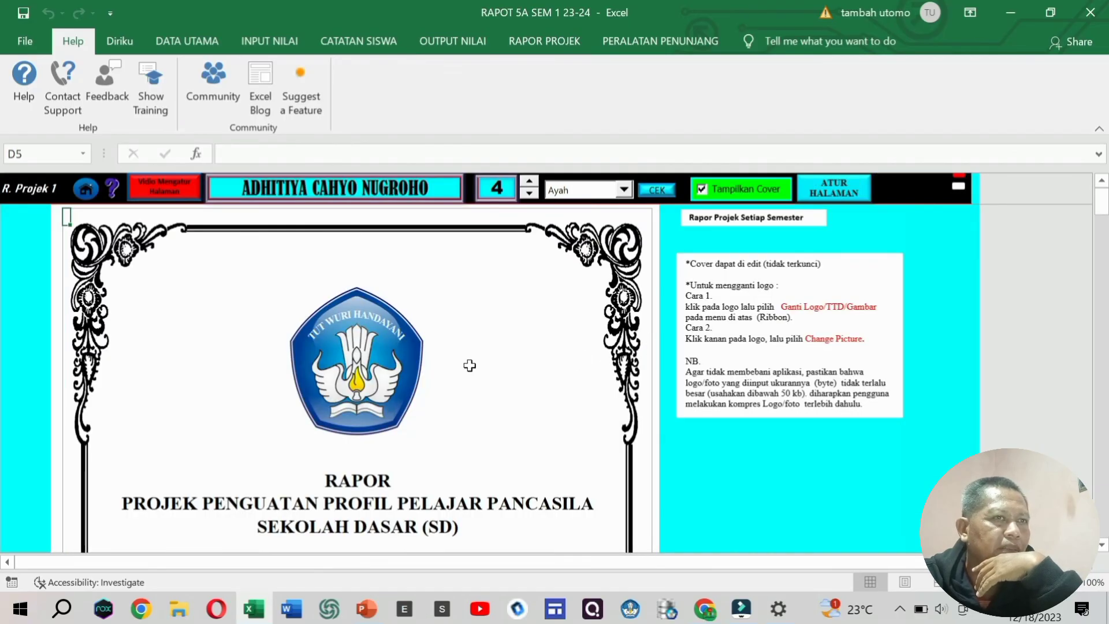
{"action": "scroll", "coordinate": [469, 366], "scroll_direction": "down", "scroll_amount": 15}
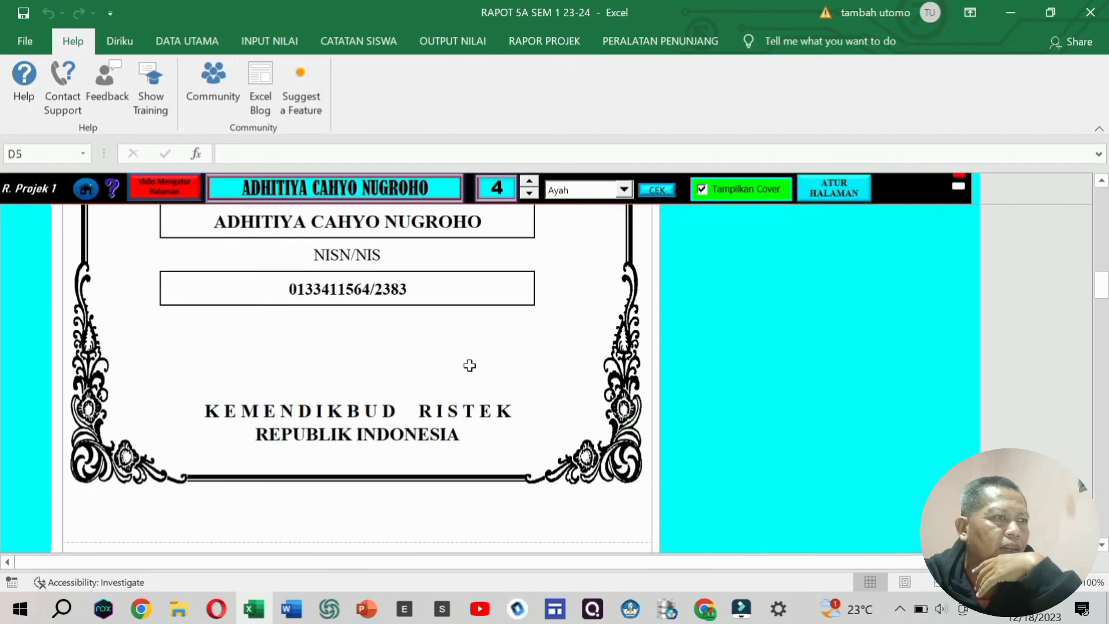
{"action": "scroll", "coordinate": [469, 365], "scroll_direction": "down", "scroll_amount": 15}
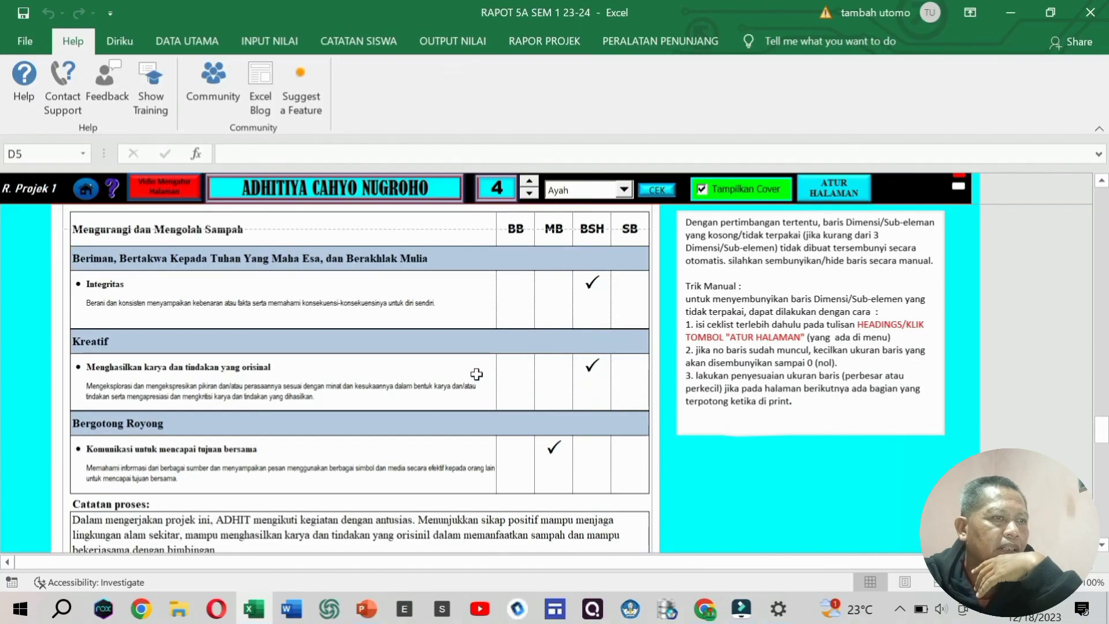
{"action": "scroll", "coordinate": [476, 375], "scroll_direction": "down", "scroll_amount": 15}
{"action": "scroll", "coordinate": [478, 377], "scroll_direction": "up", "scroll_amount": 15}
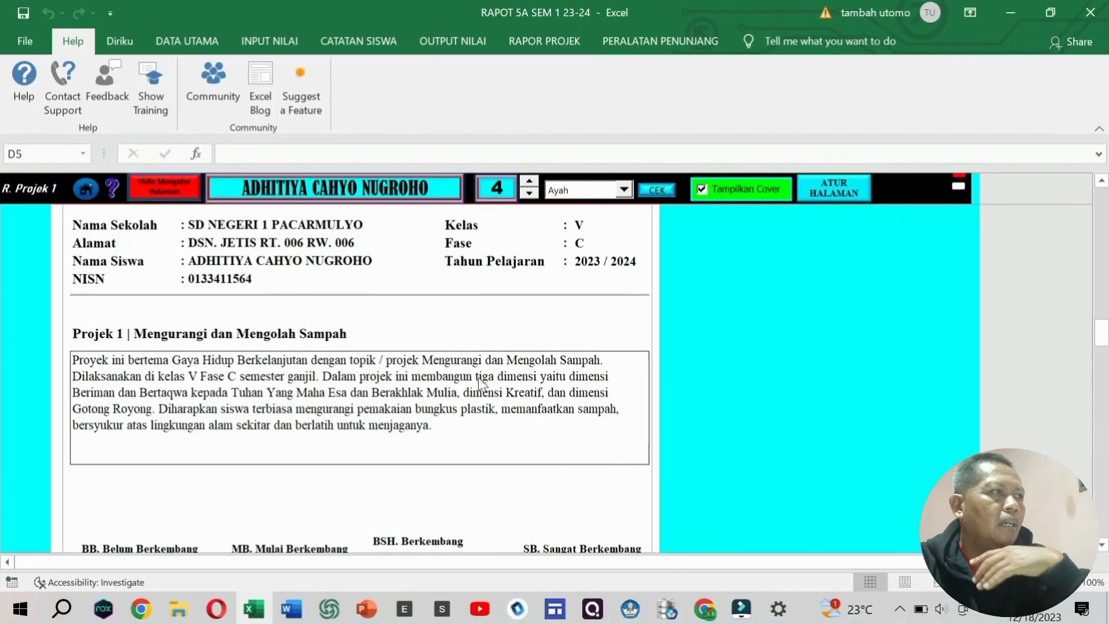
{"action": "scroll", "coordinate": [480, 384], "scroll_direction": "up", "scroll_amount": 10}
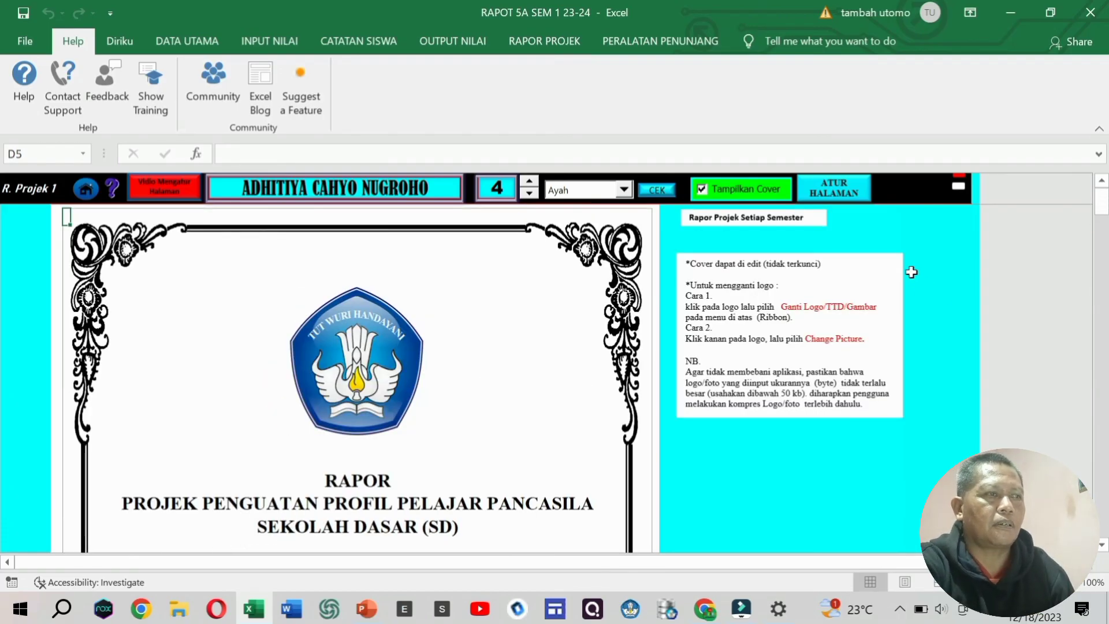
- Open the print preview of student 4's project report and go through its pages to page 3
{"action": "key", "text": "ctrl+p"}
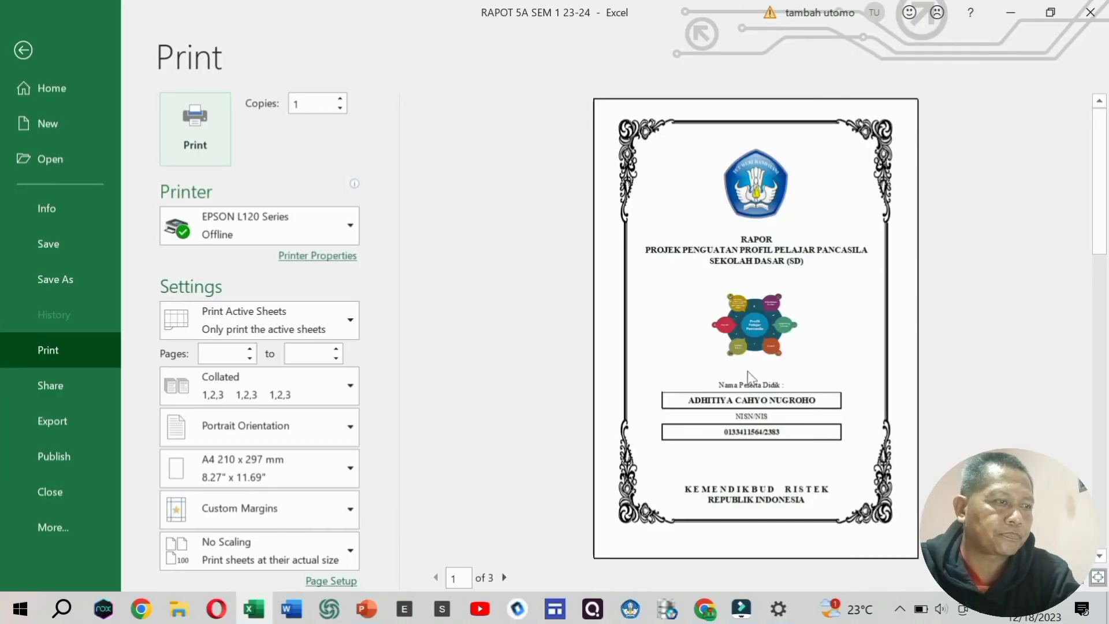
{"action": "left_click", "coordinate": [506, 577]}
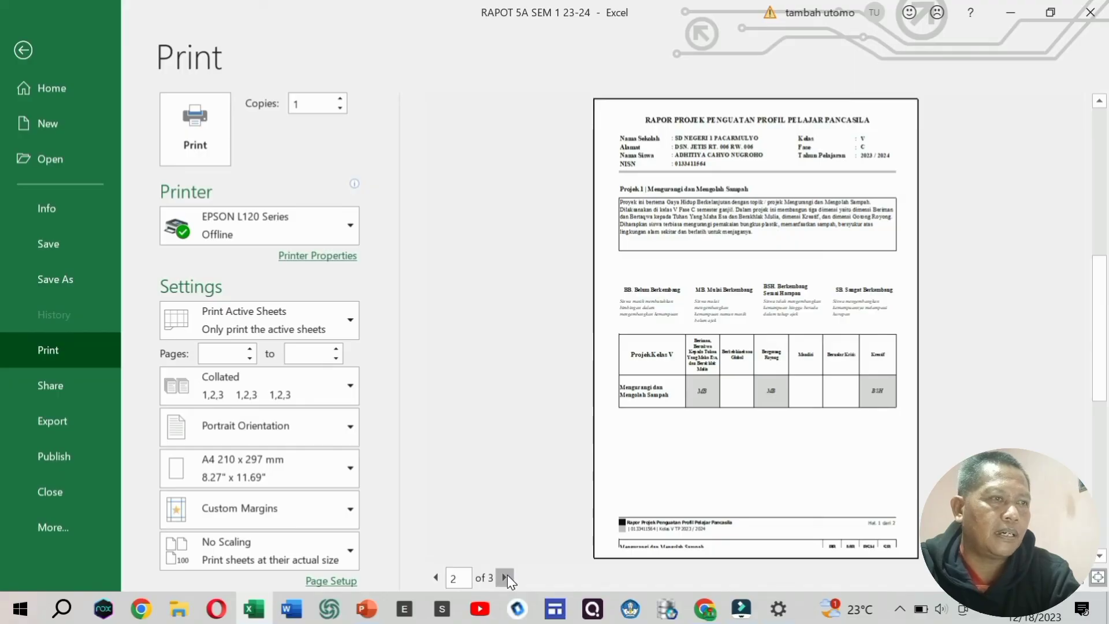
{"action": "left_click", "coordinate": [506, 577]}
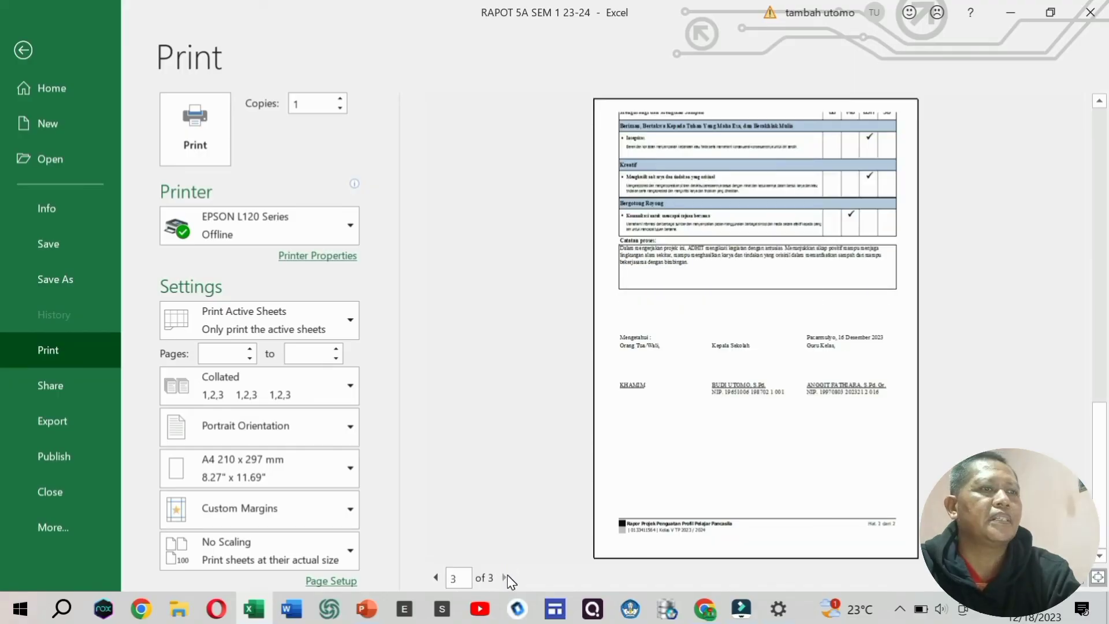